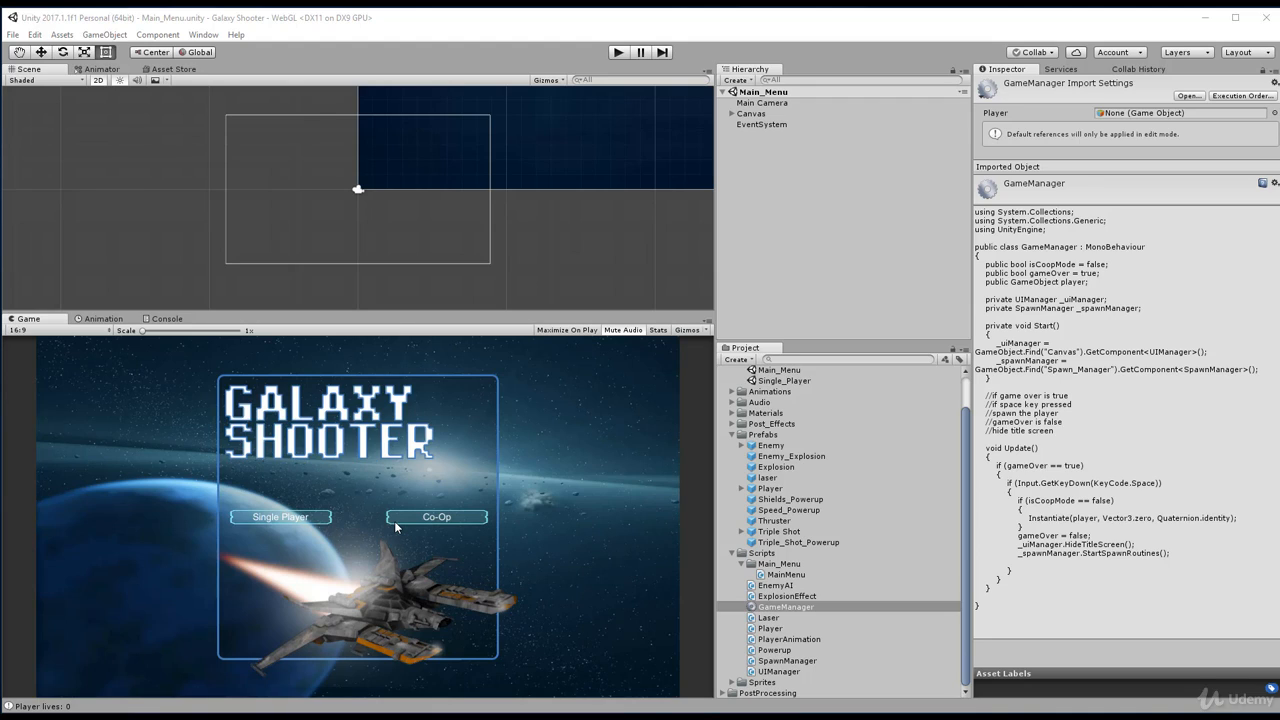
- Open the GameManager script for editing and review the Space key block inside its Update method
double_click(798, 606)
scroll(337, 428, "down", 2)
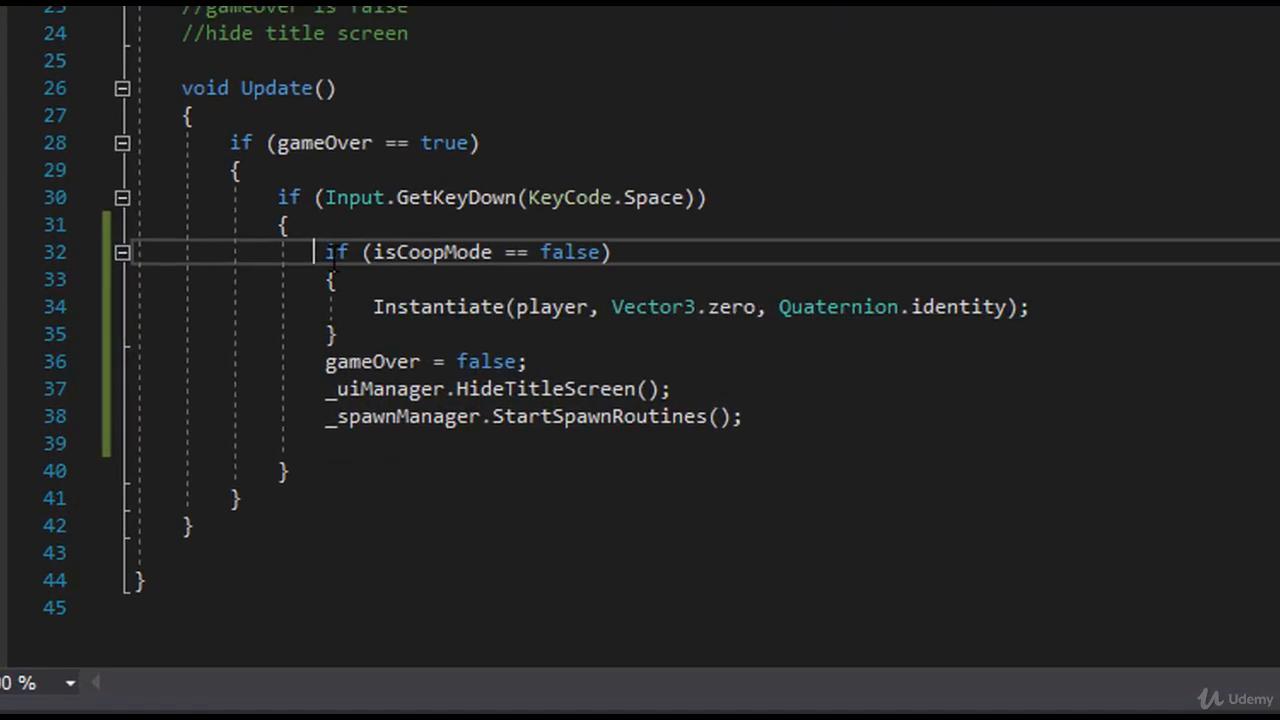
left_click_drag(183, 333, 227, 367)
left_click(197, 398)
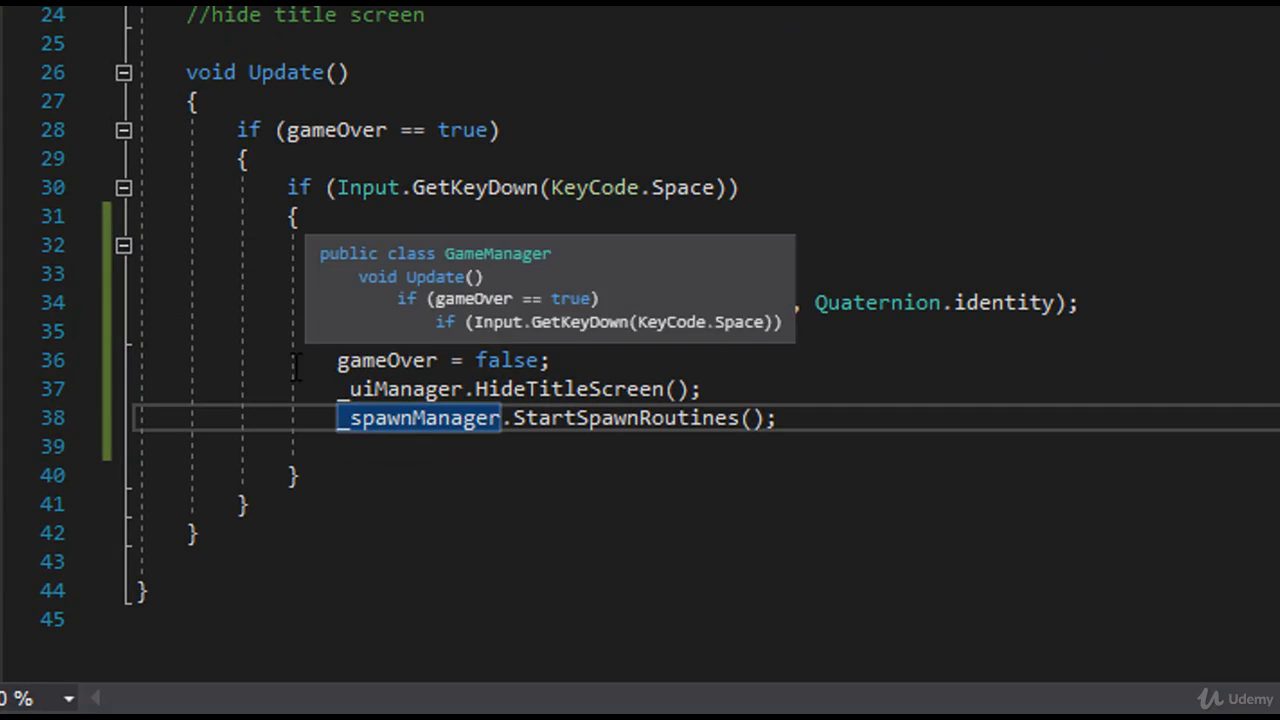
left_click(326, 244)
left_click_drag(326, 244, 777, 420)
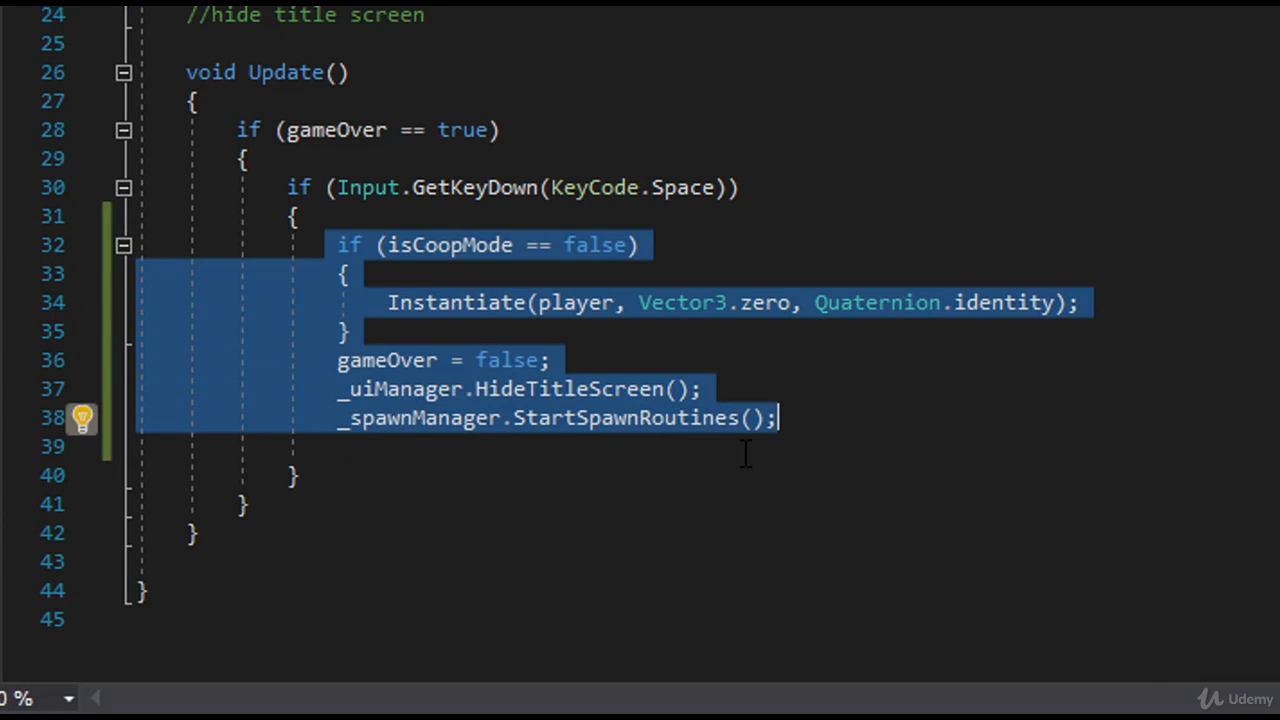
left_click(412, 187)
- Add an else if statement with empty parentheses and an empty body after the Space key block in Update
left_click(336, 476)
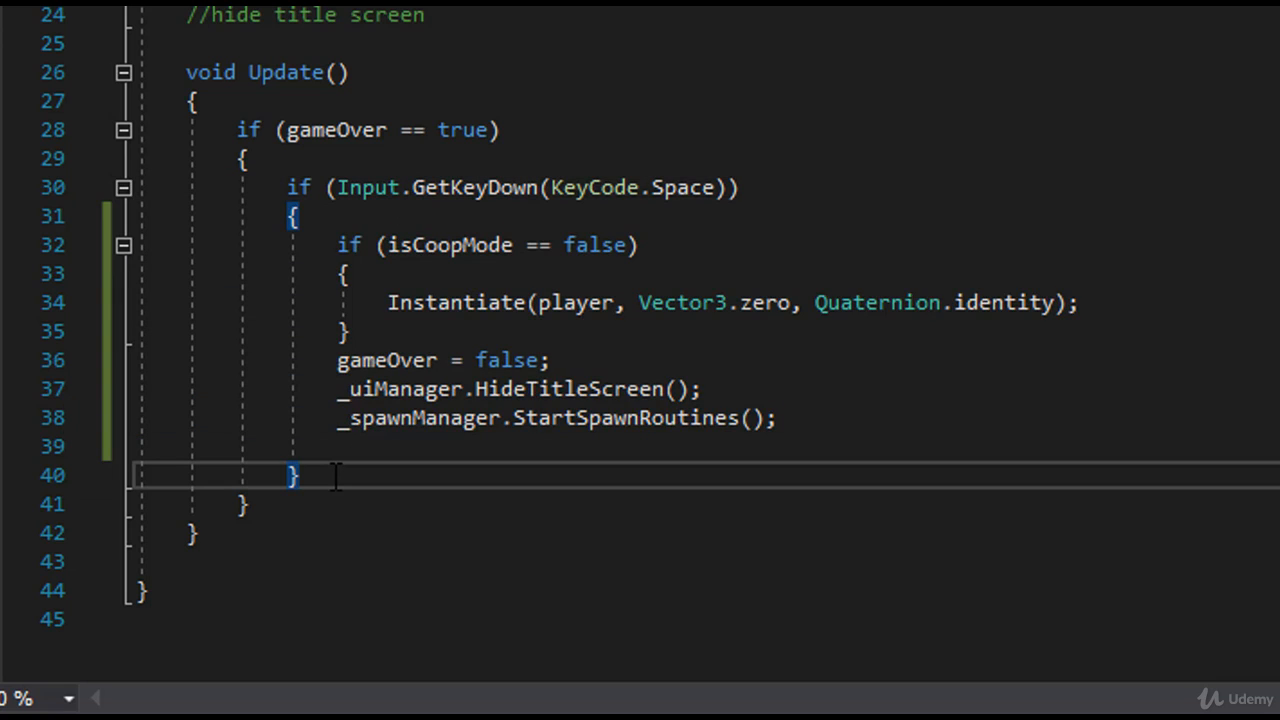
key("Return")
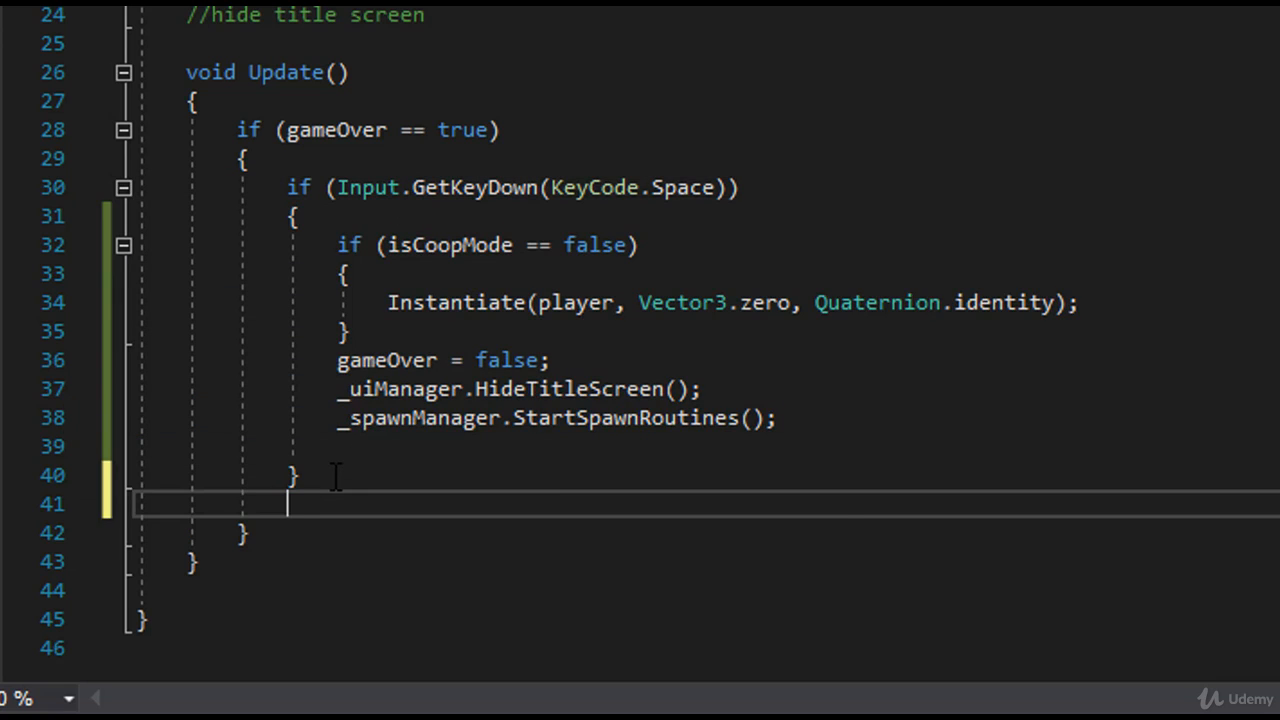
type("else if (")
key("End")
key("Return")
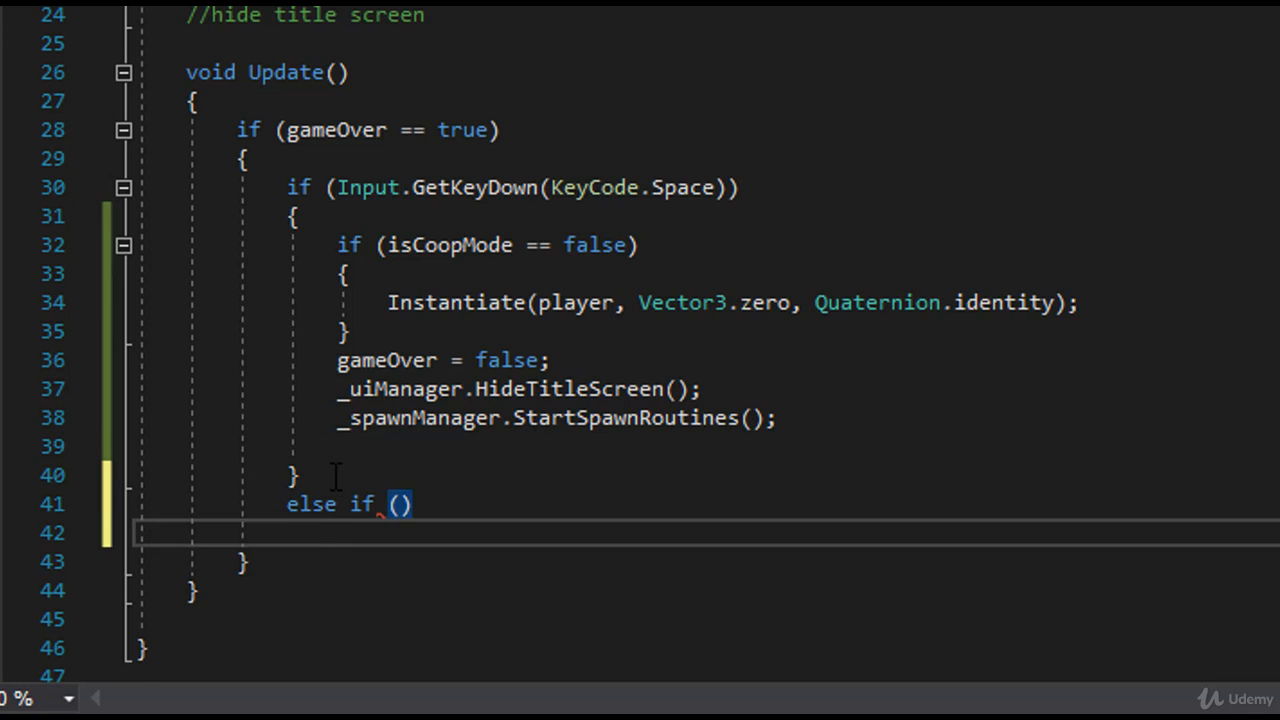
type("{")
key("Return")
- Set the else if condition to Input.GetKeyDown(KeyCode.Escape)
key("Up")
key("Up")
key("Right")
key("Right")
key("Right")
key("Right")
key("Right")
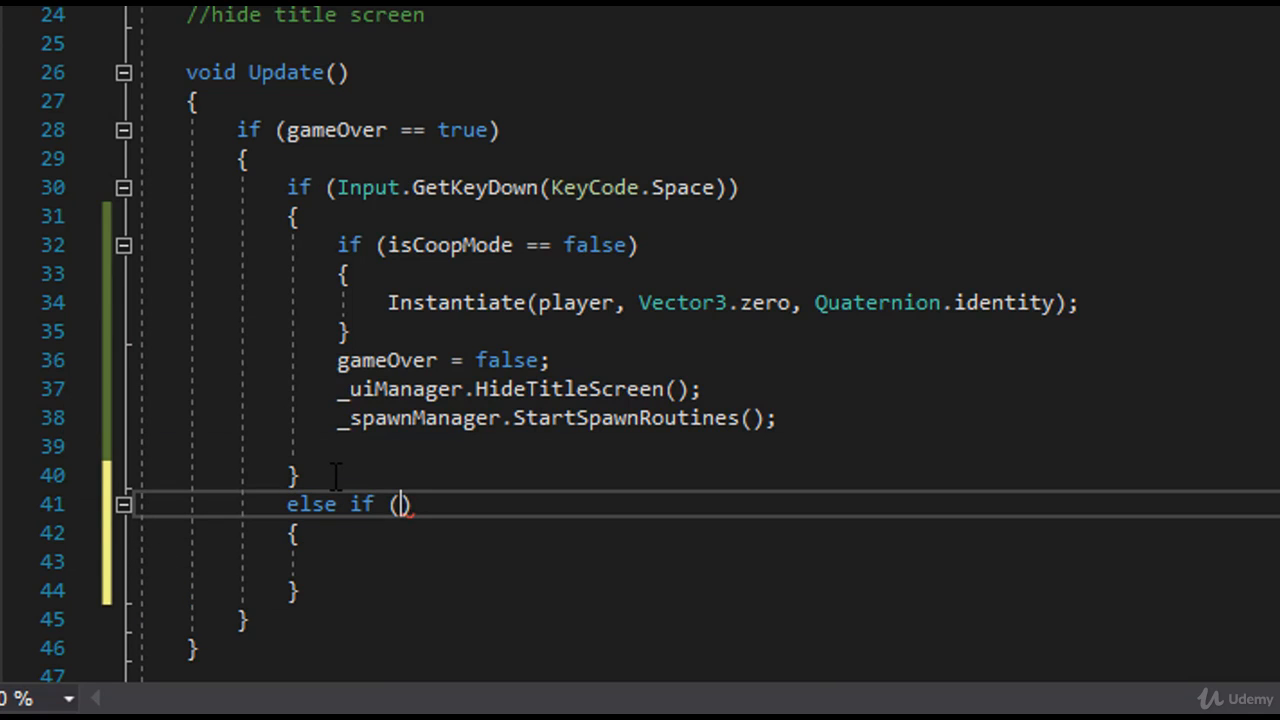
type("Input.getek")
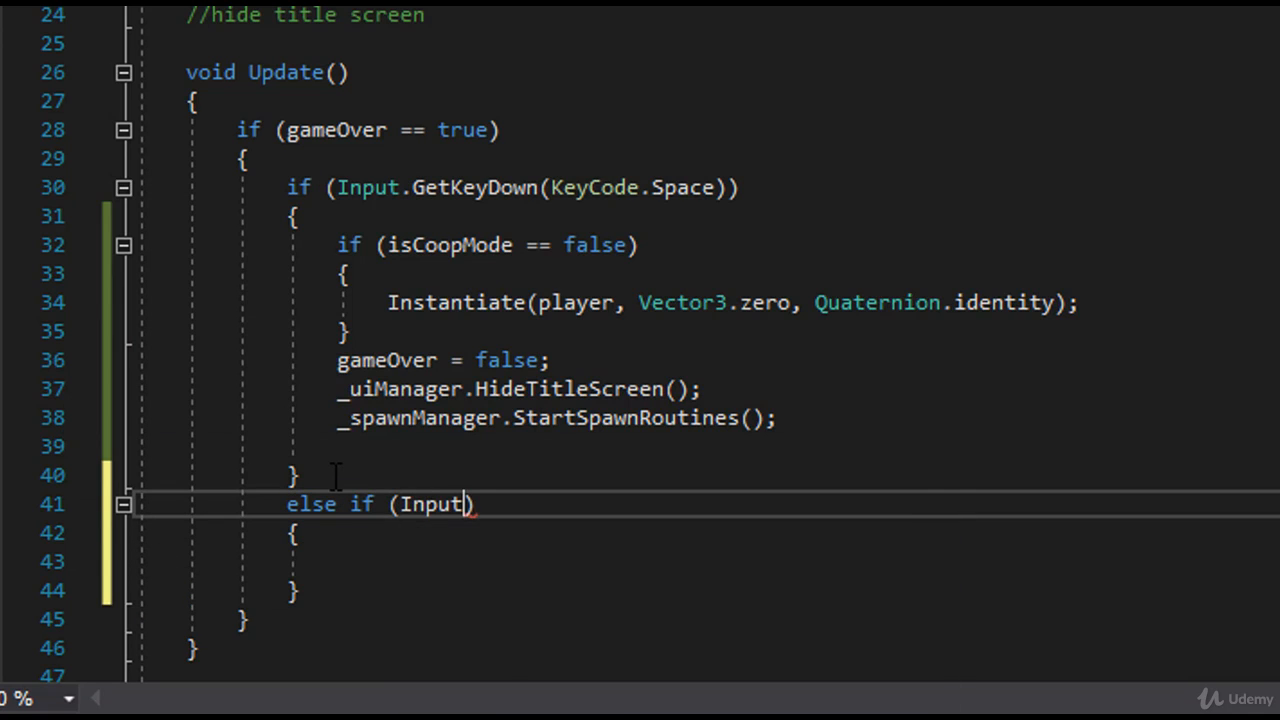
key("BackSpace")
key("BackSpace")
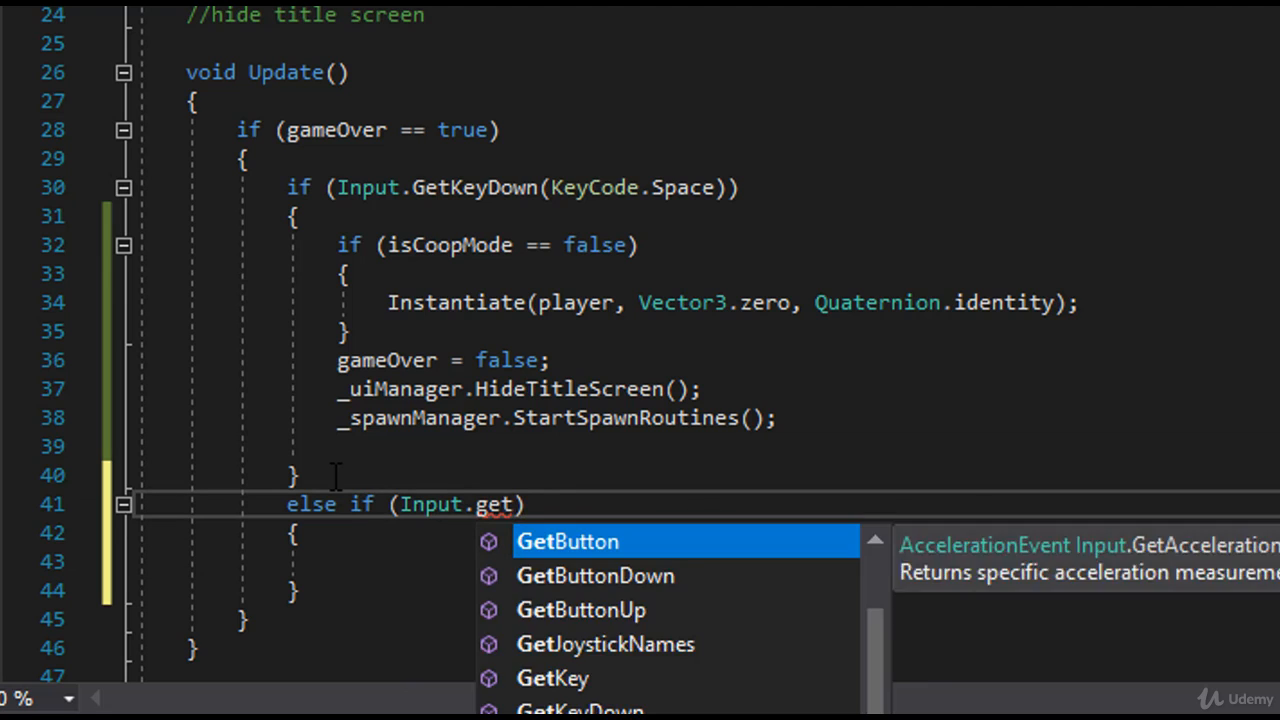
type("keydown")
key("Tab")
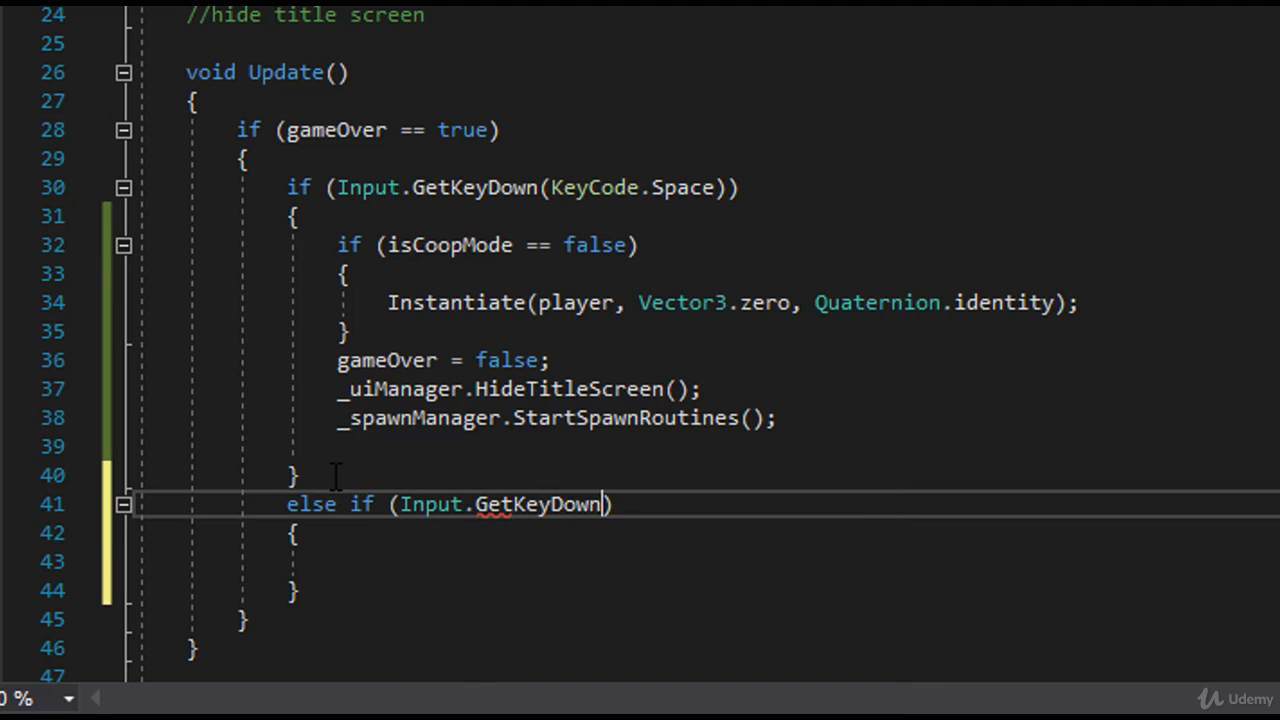
type("(")
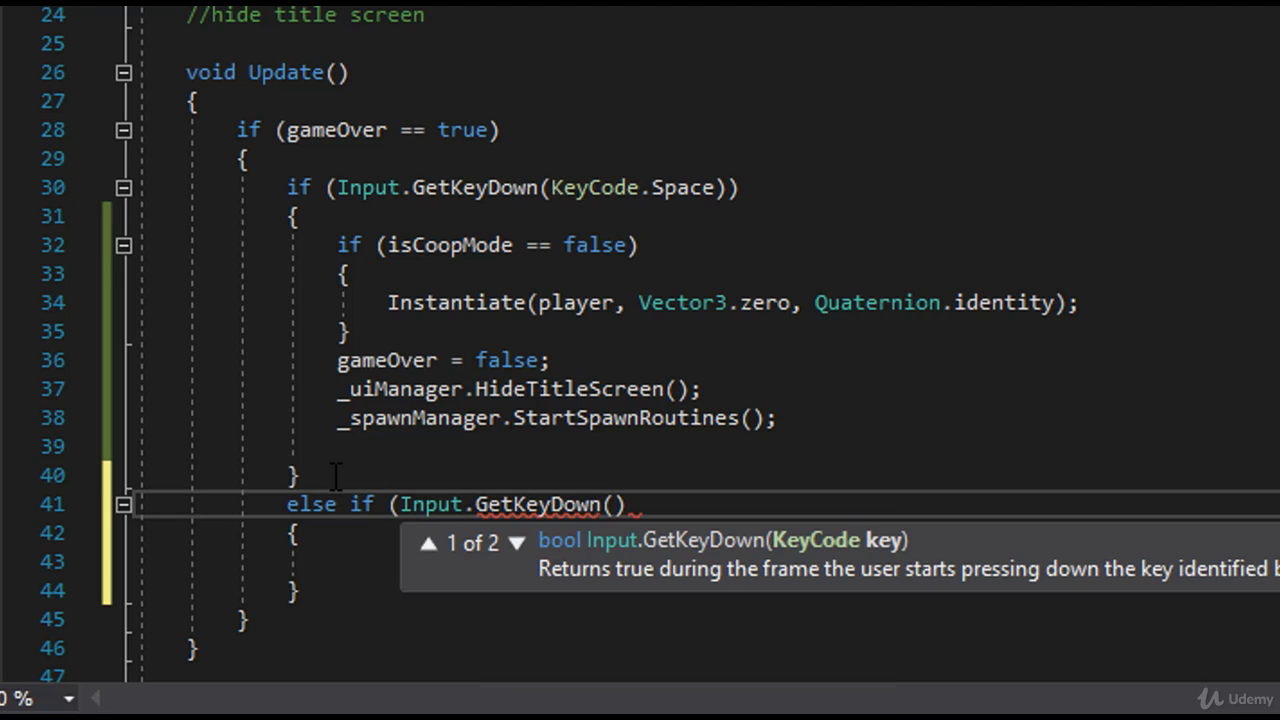
type("Keyc")
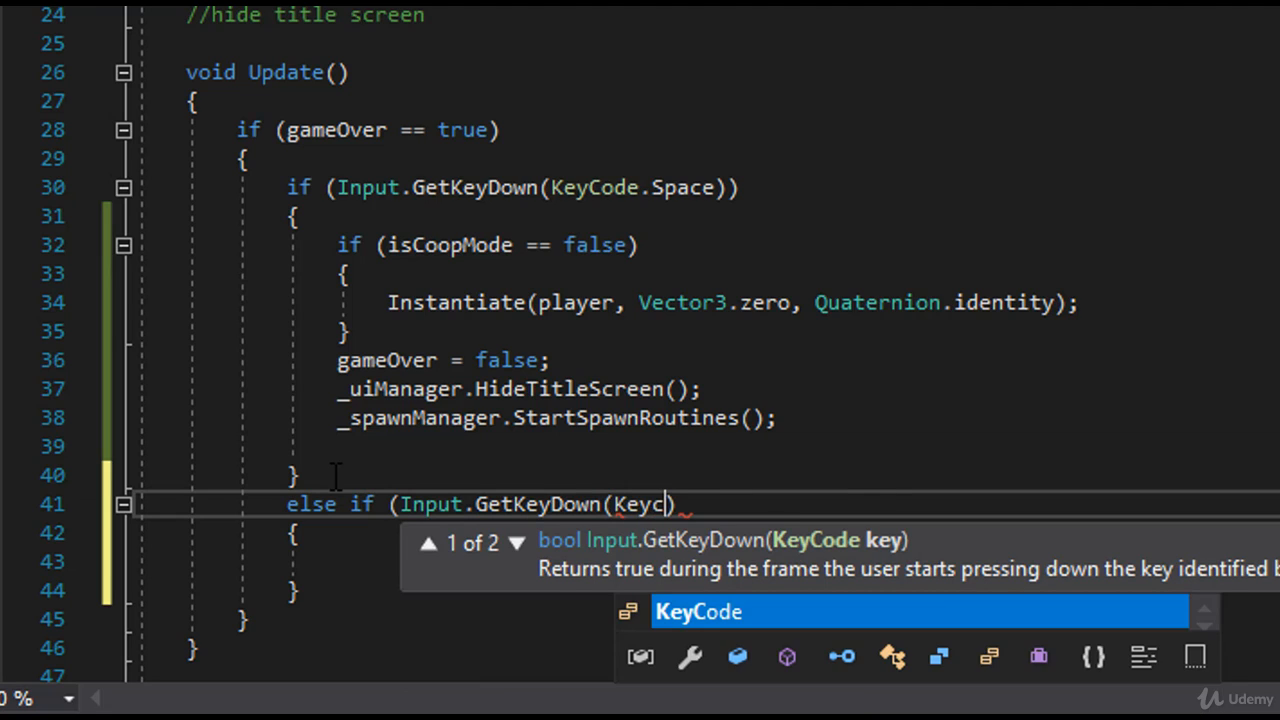
key("Tab")
type(".es")
key("Tab")
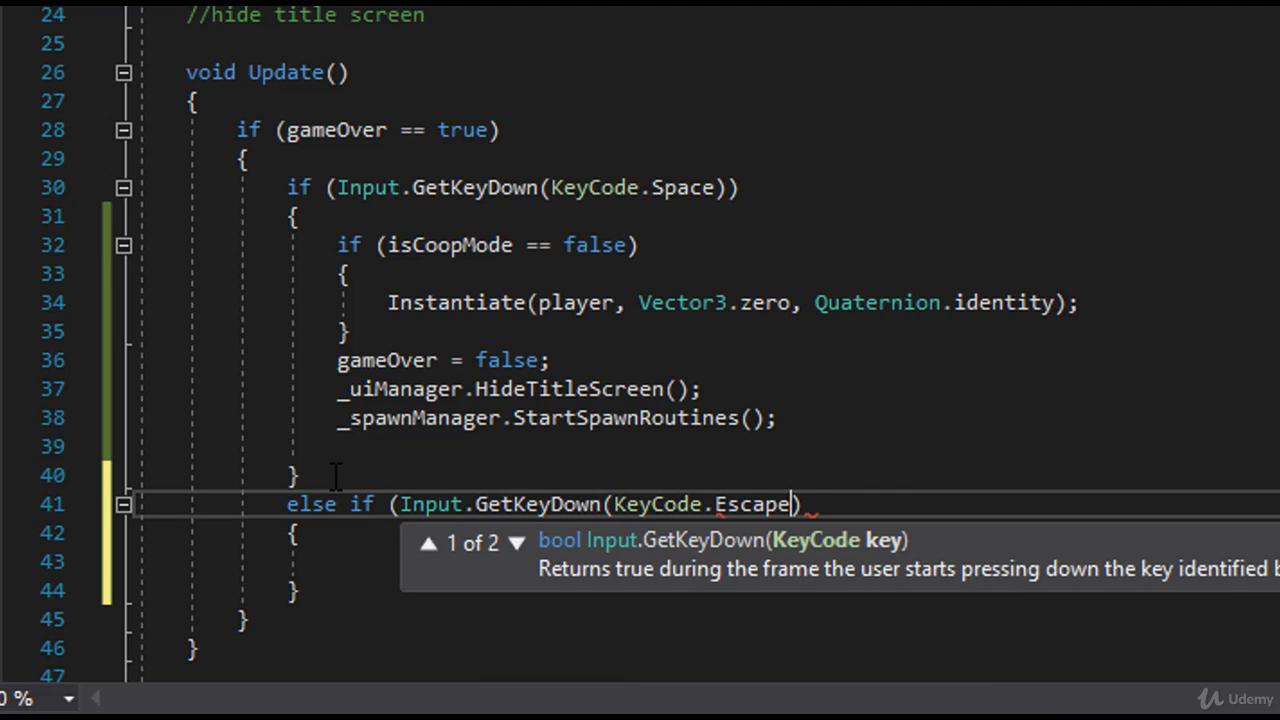
type(")")
key("Down")
key("Down")
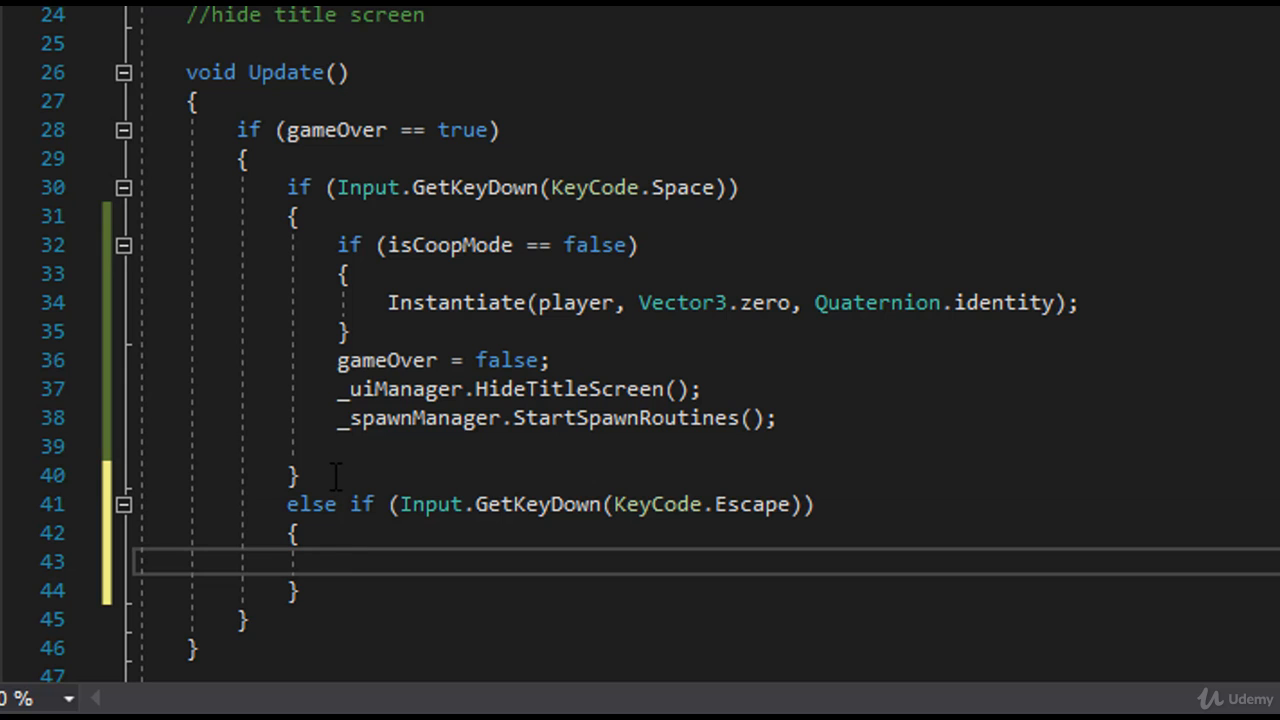
type("scenema")
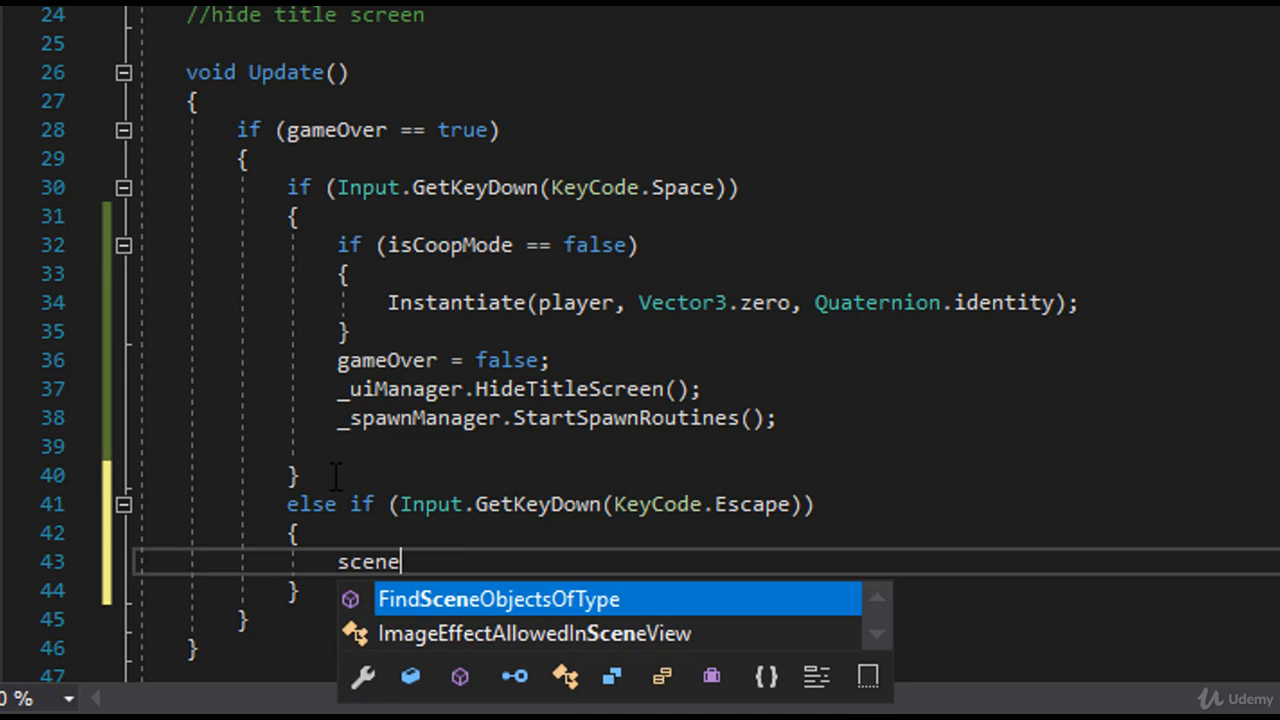
key("BackSpace")
key("BackSpace")
key("BackSpace")
key("BackSpace")
key("BackSpace")
key("BackSpace")
key("BackSpace")
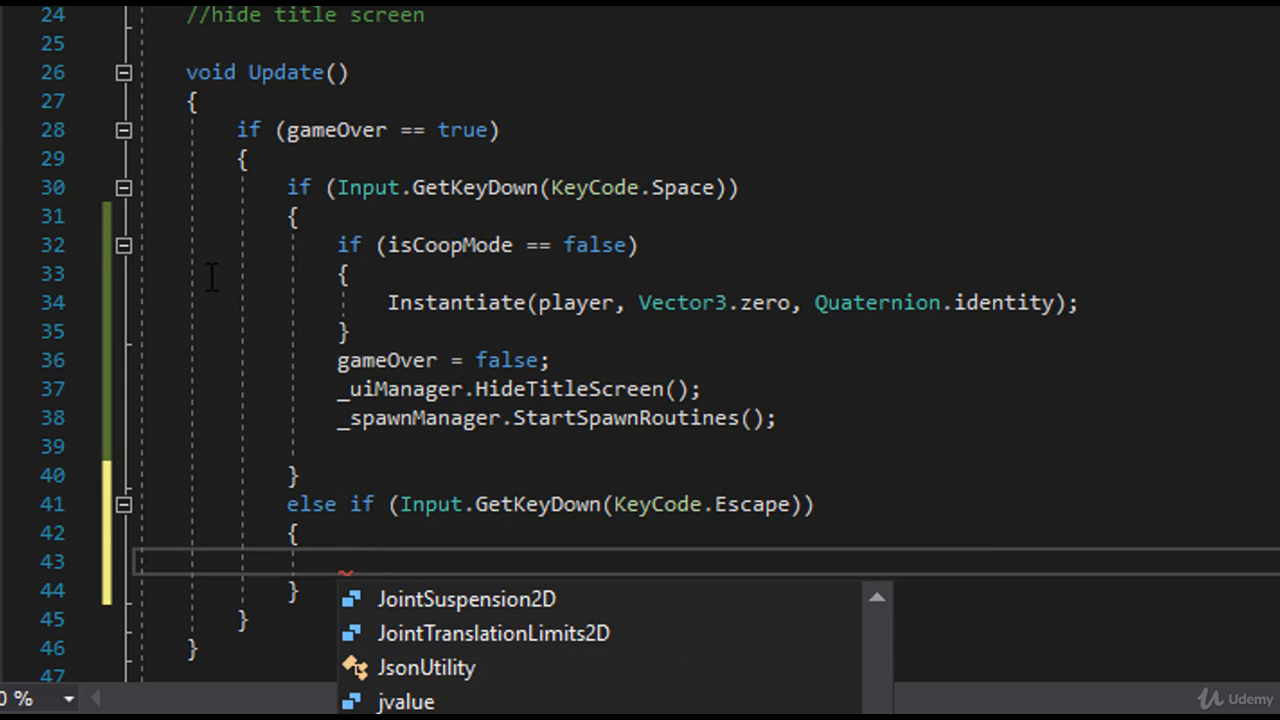
- Add the directive using UnityEngine.SceneManagement; below using UnityEngine; at the beginning of the script
left_click(367, 110)
scroll(367, 110, "up", 4)
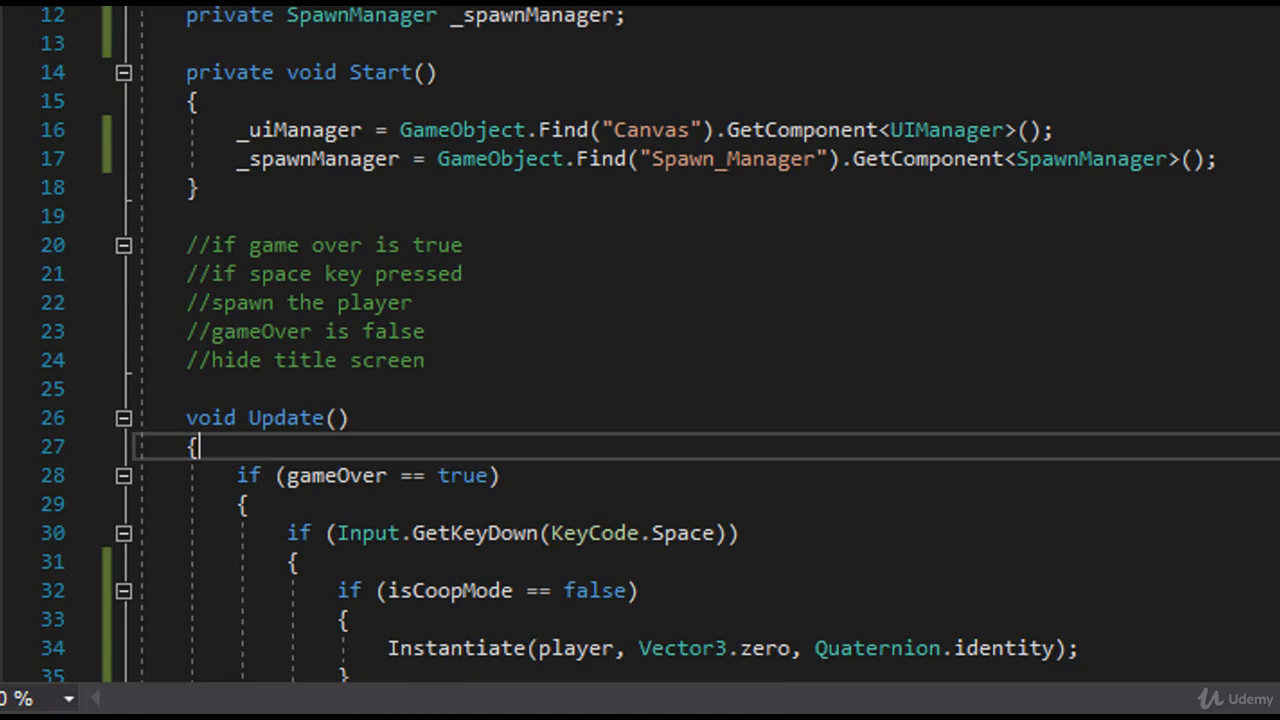
left_click(232, 22)
key("Return")
type("using unity")
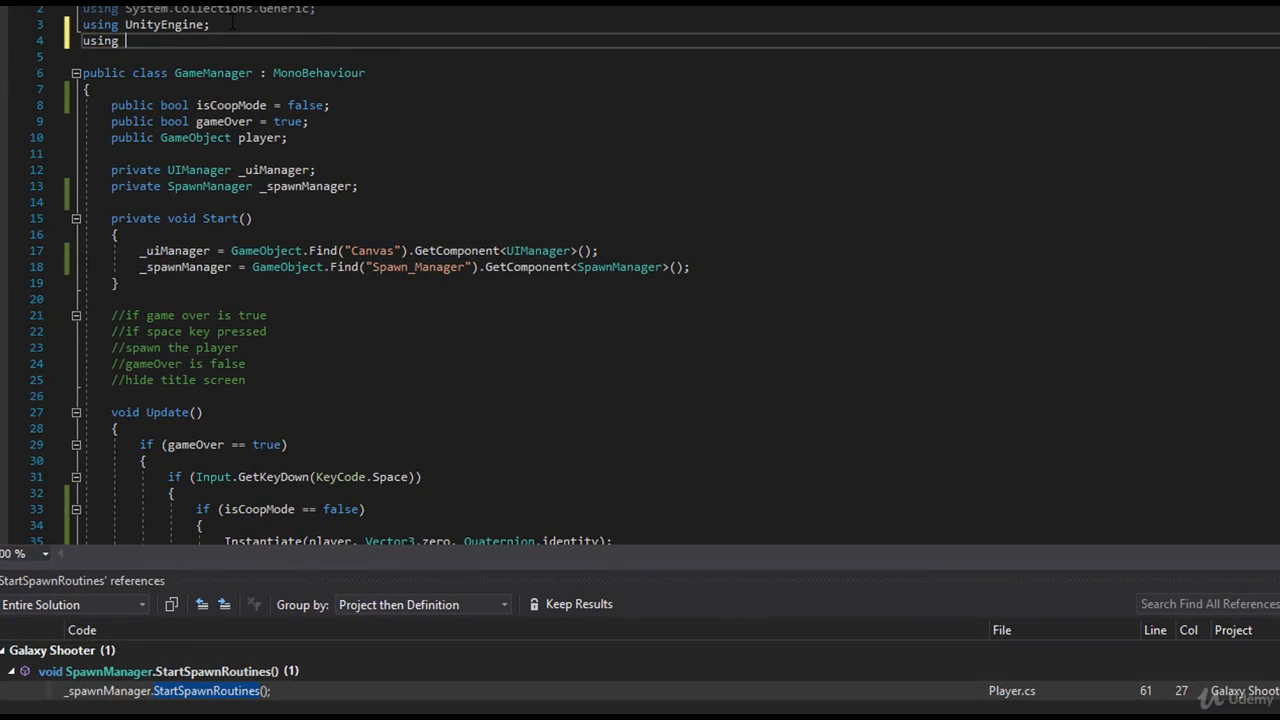
key("Down")
key("Down")
key("Tab")
type(".scenema")
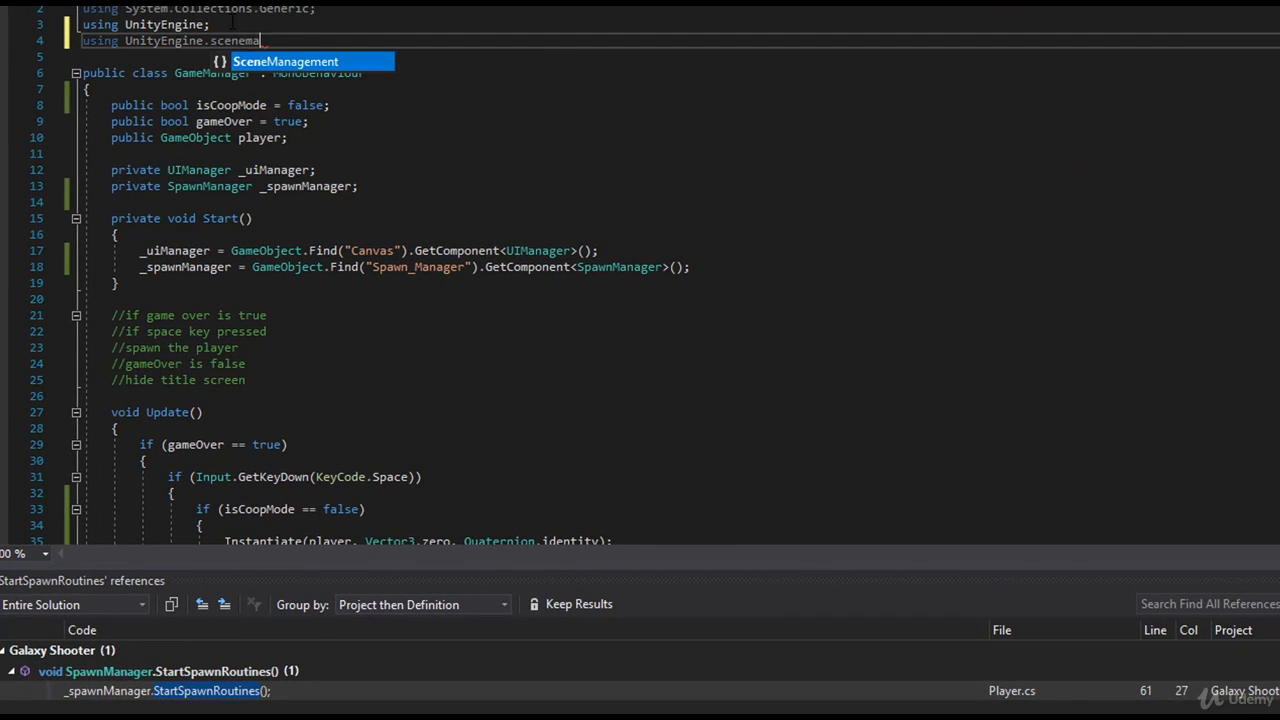
key("Tab")
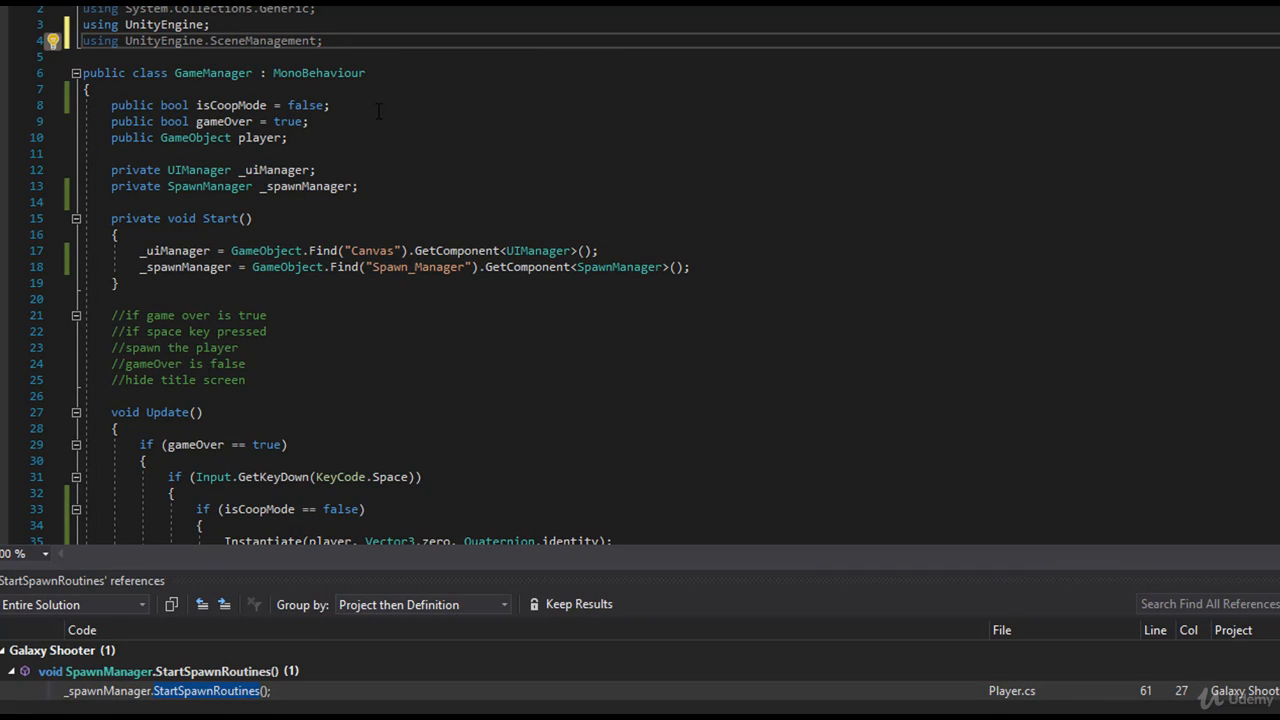
triple_click(260, 41)
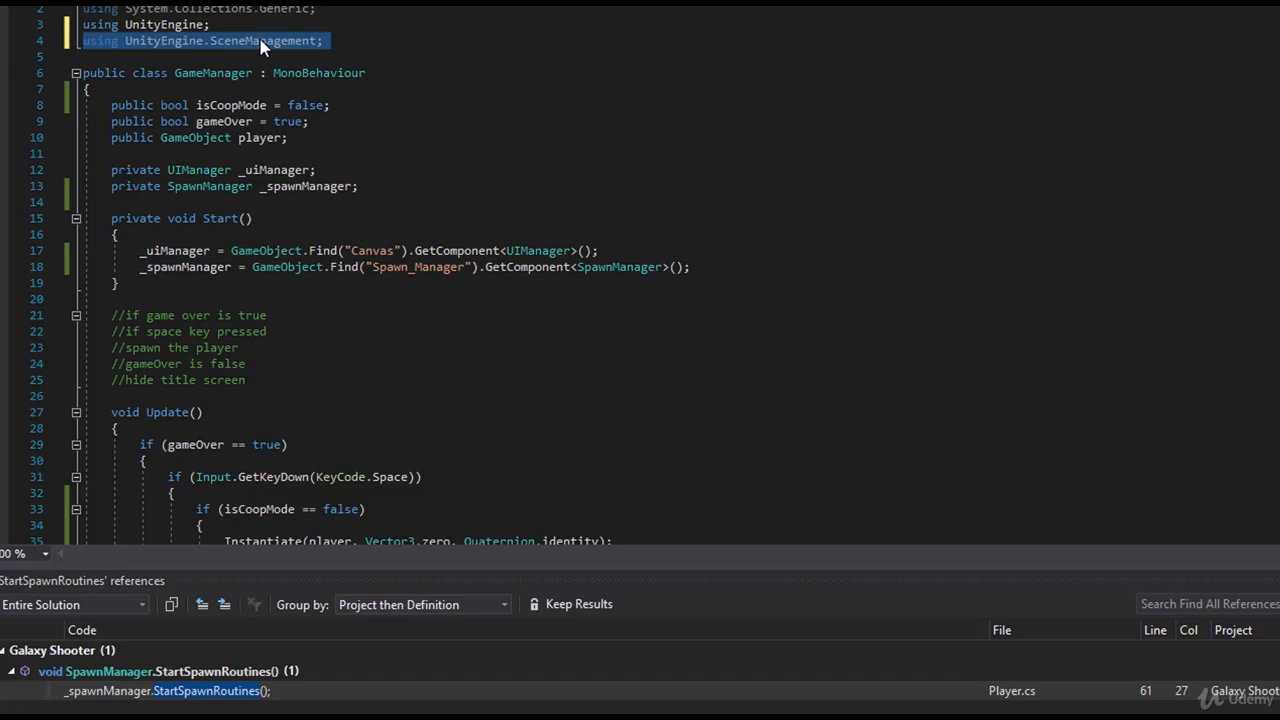
- Write SceneManager.LoadScene("Main_Menu"); inside the Escape key block and save the script
scroll(260, 45, "down", 8)
left_click(185, 285)
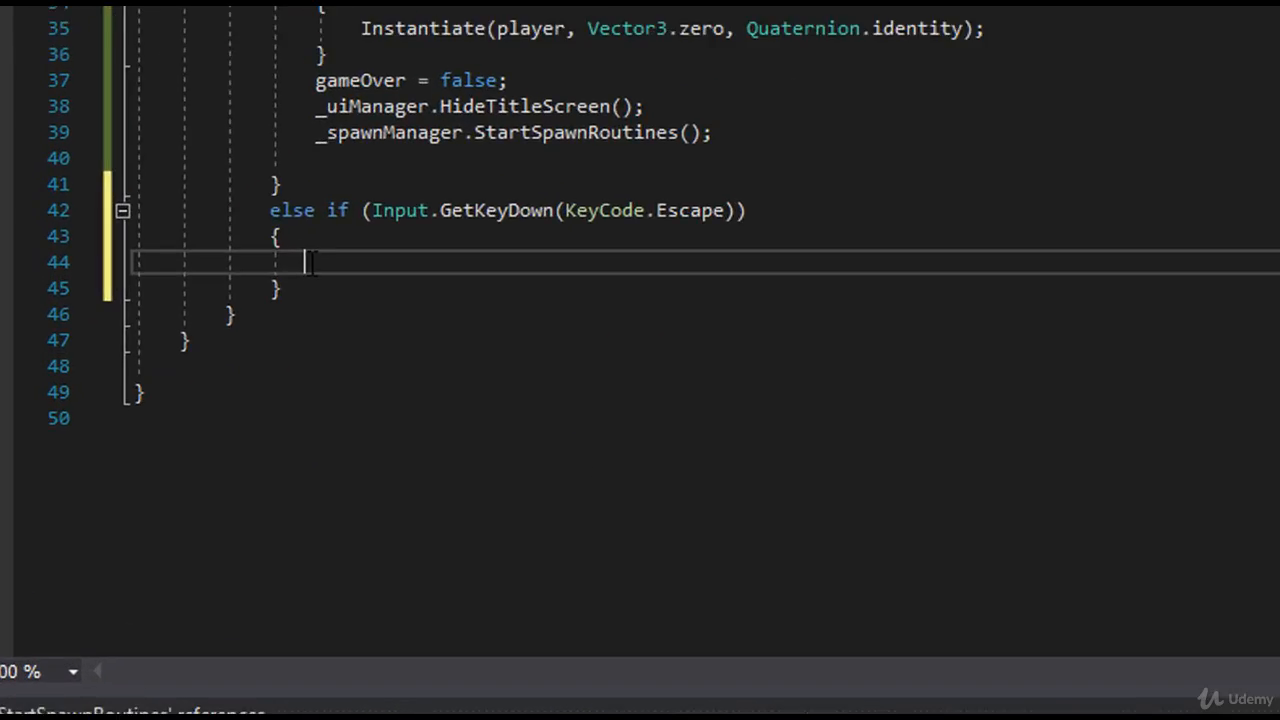
type("SceneManager.")
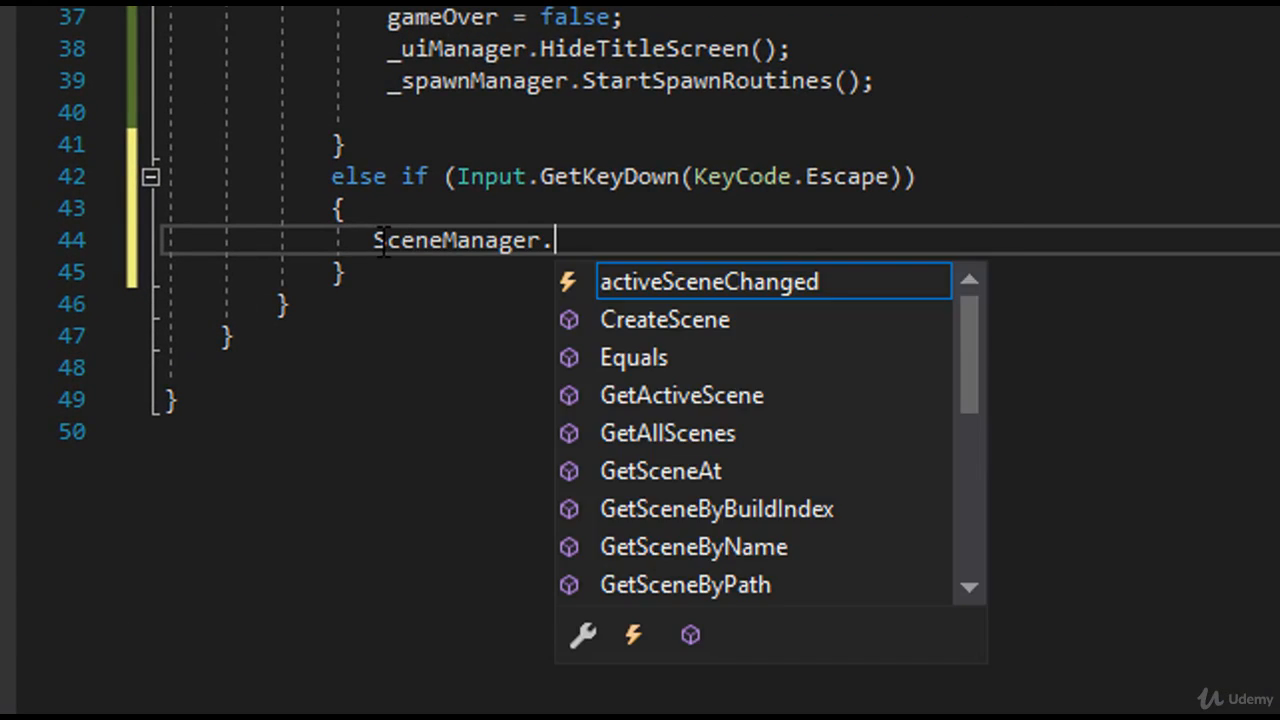
type("load(\"")
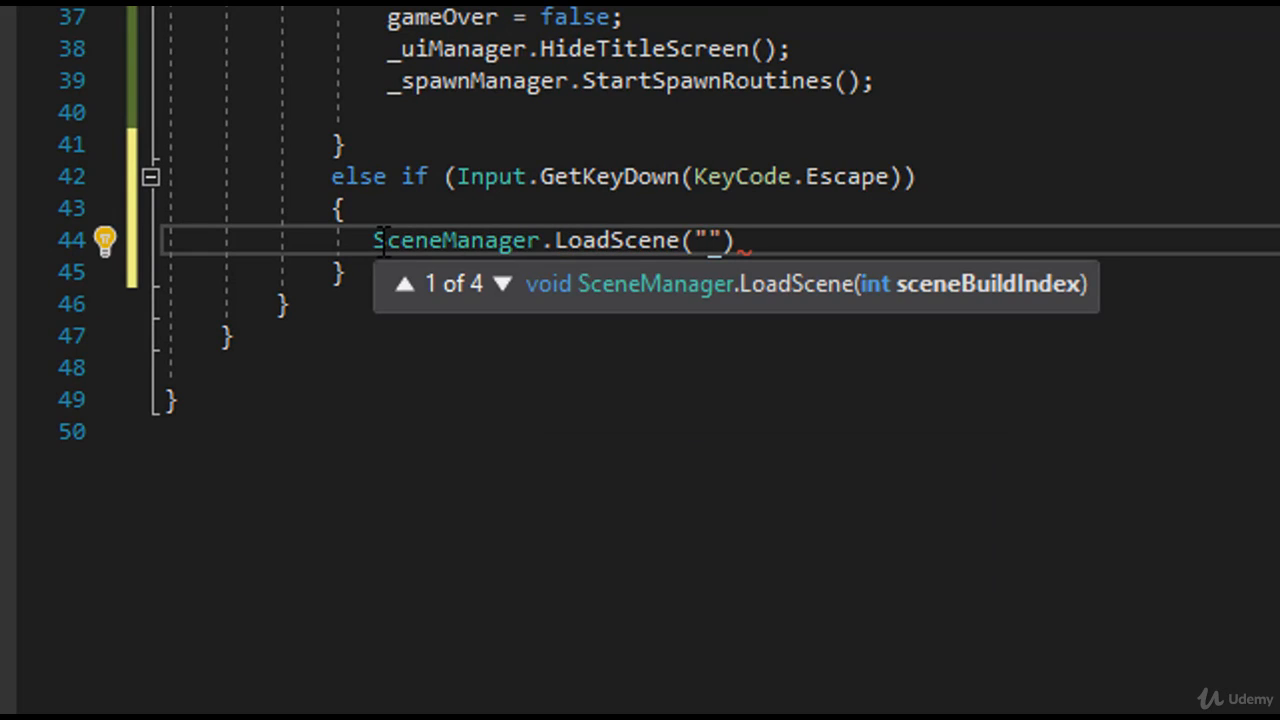
type("Main_Menu")
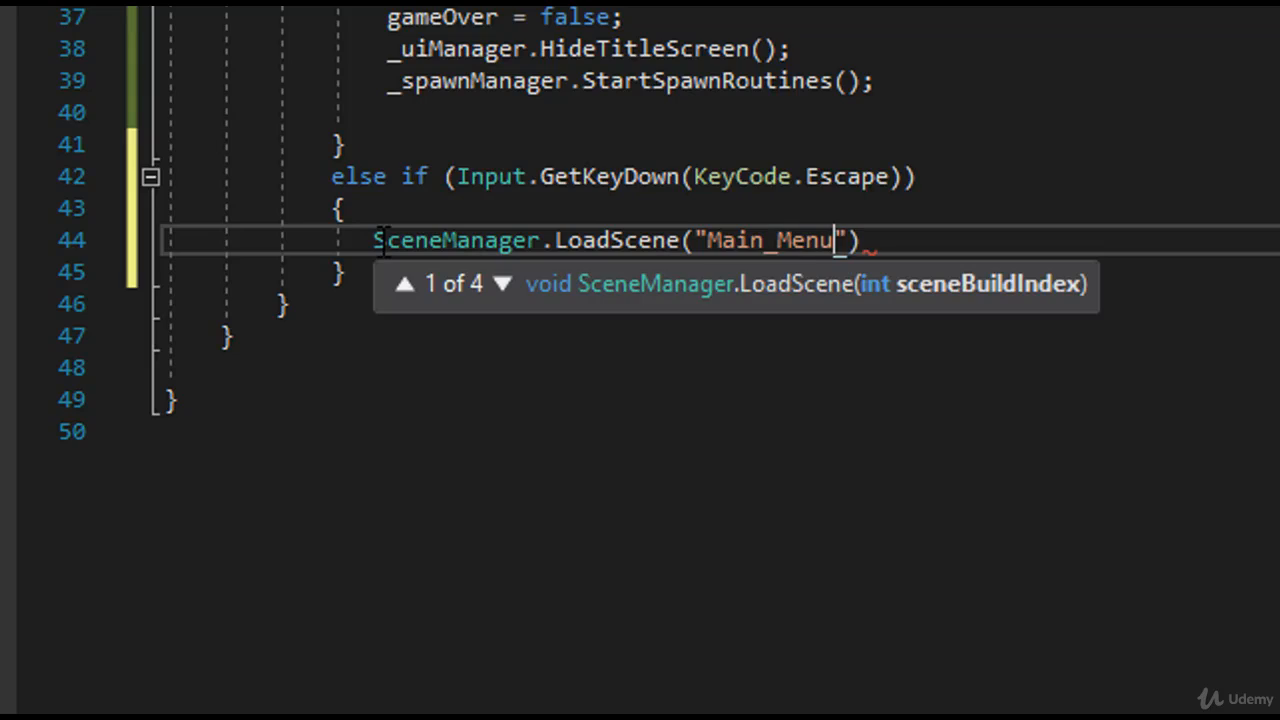
key("End")
type(";")
key("ctrl+s")
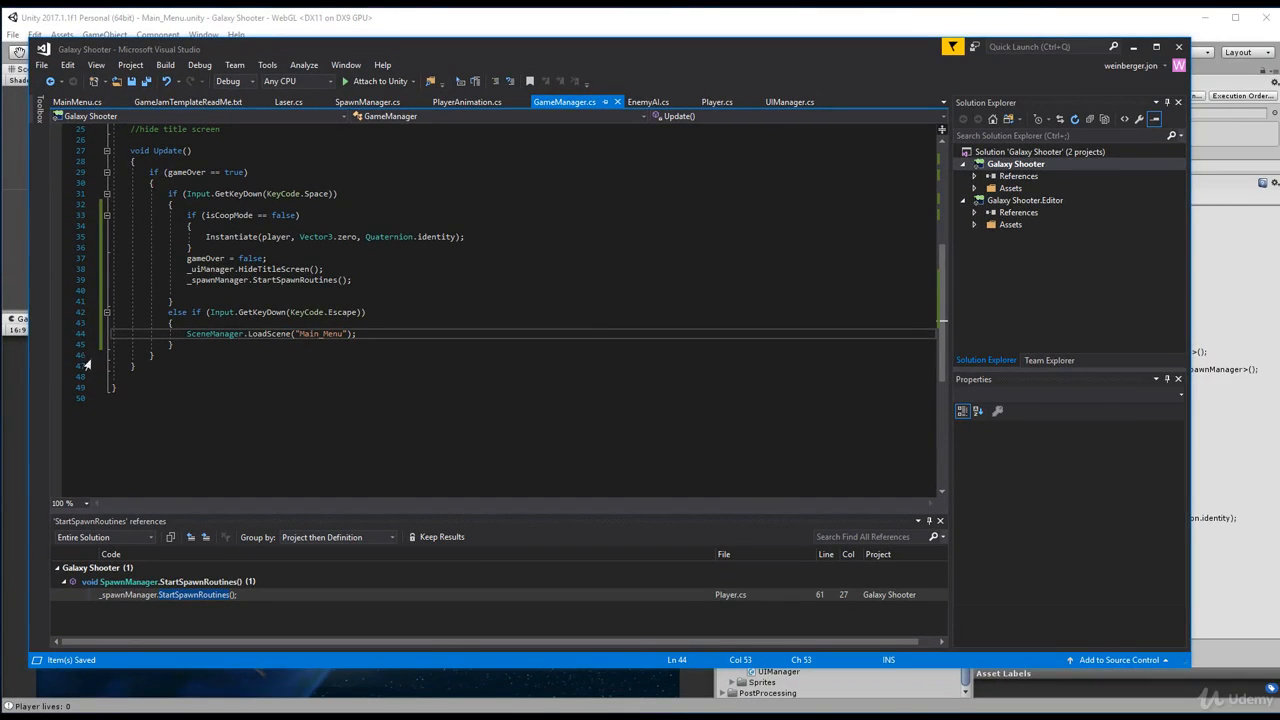
- Switch to Unity, run the game from the Main_Menu scene and start Co-Op mode
left_click(18, 384)
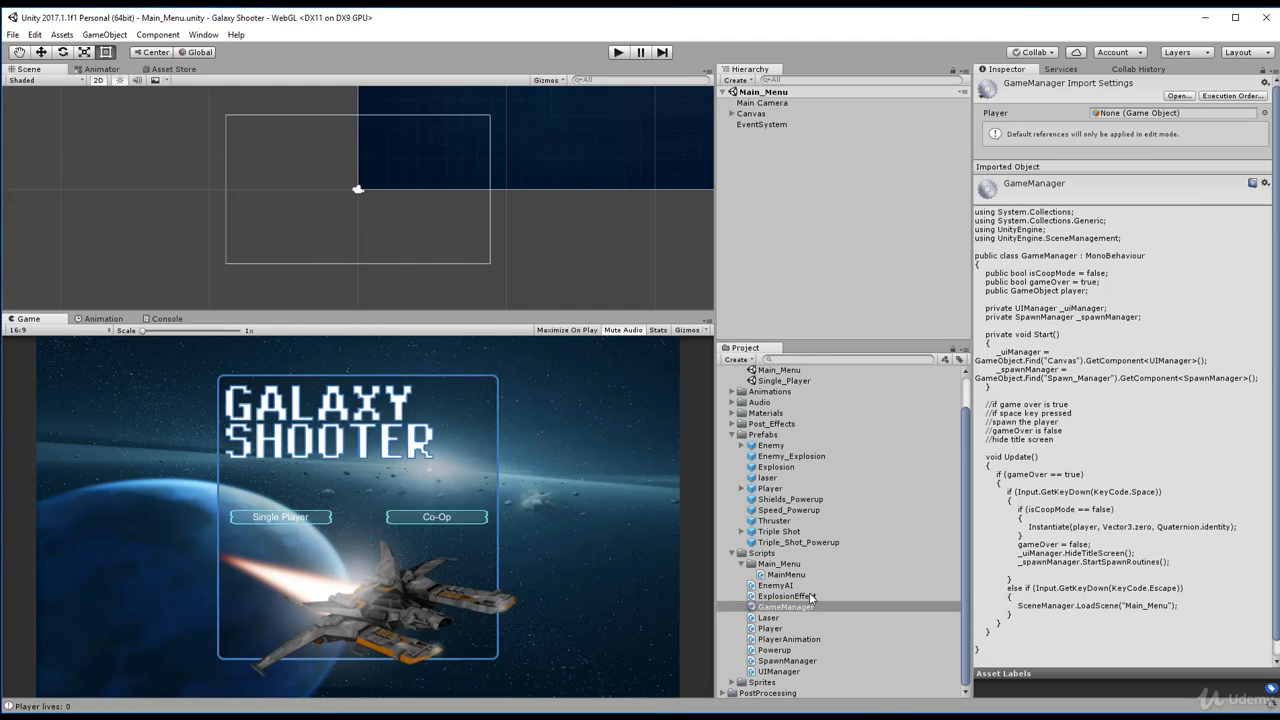
left_click(781, 371)
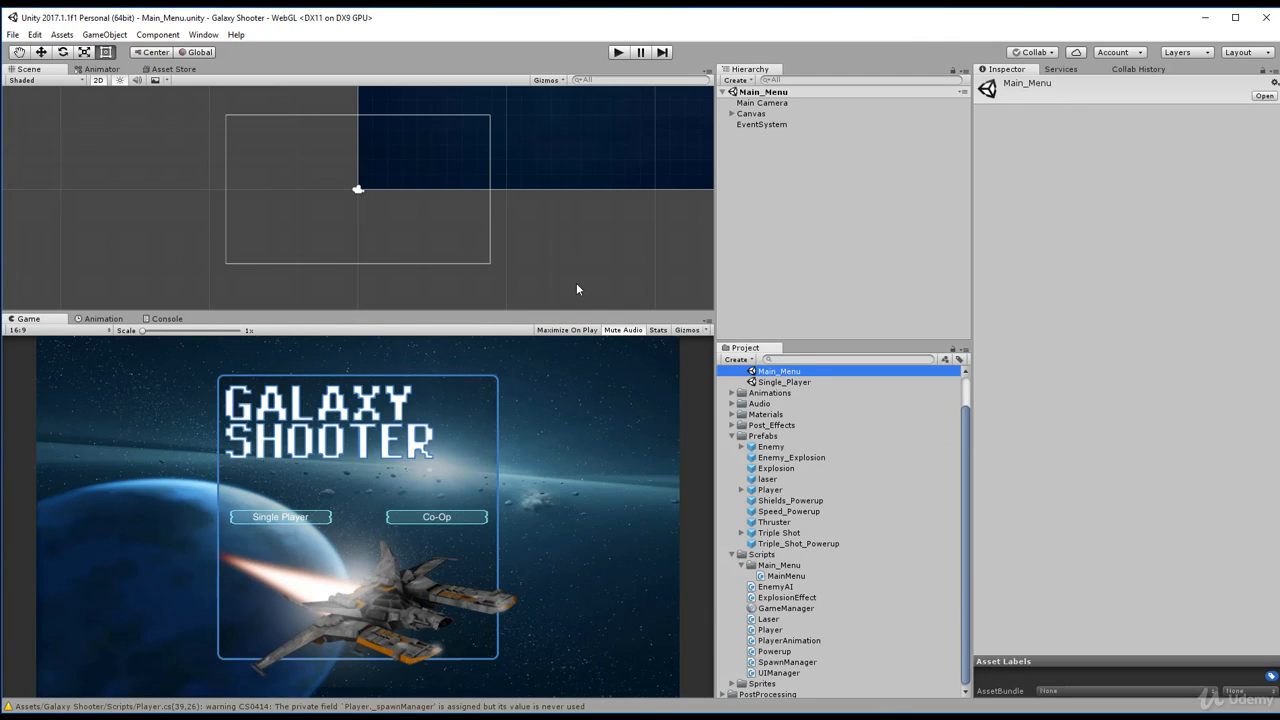
left_click(617, 53)
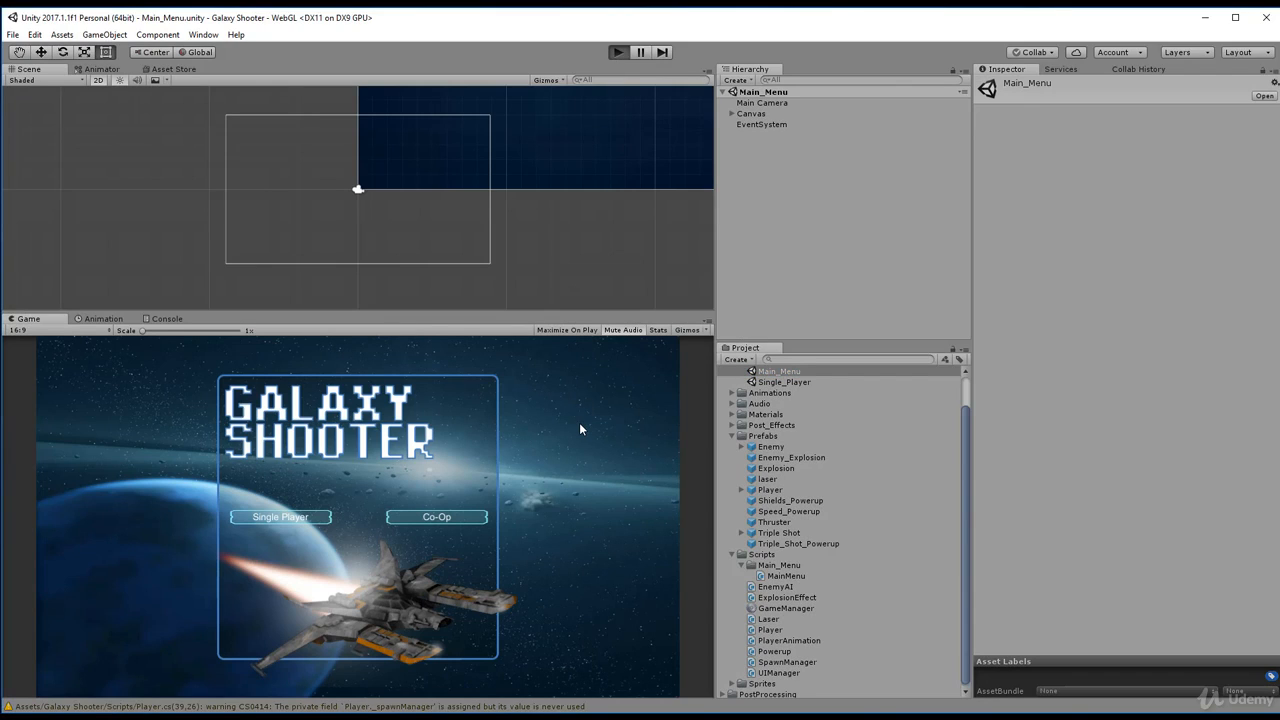
left_click(461, 521)
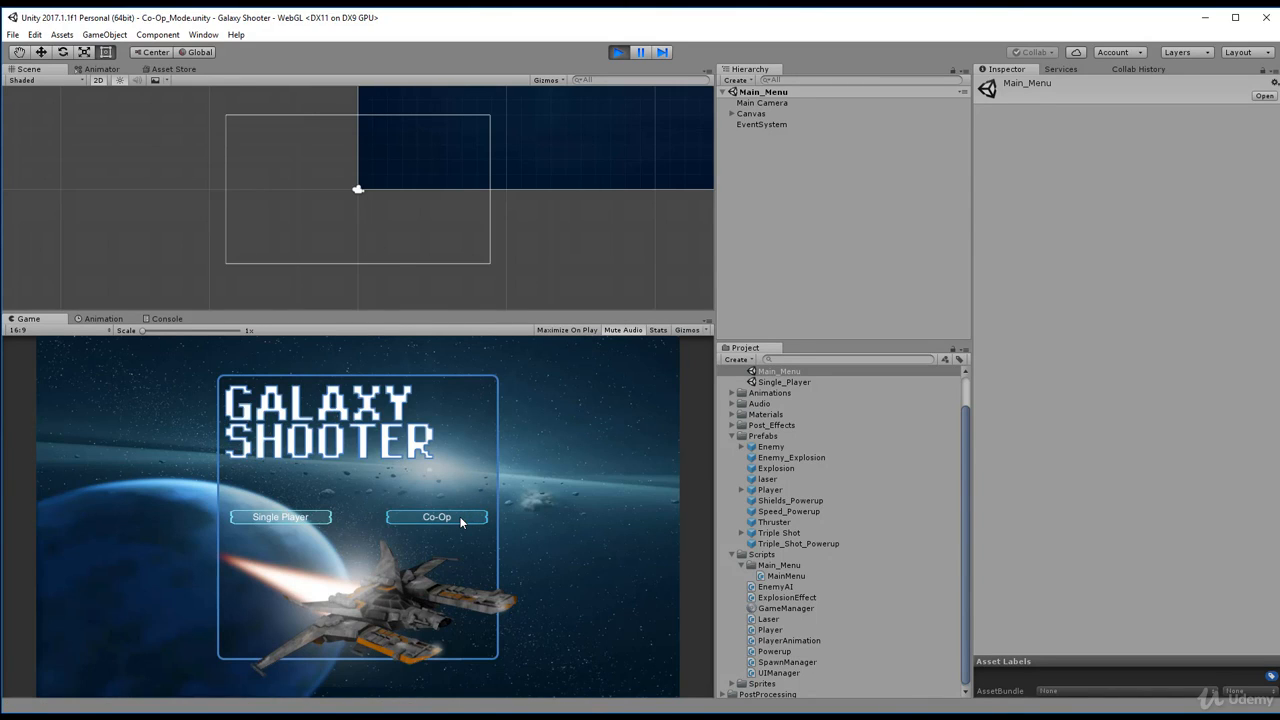
- Steer both Co-Op ships around the playfield and let enemies hit them until all lives are lost
key("d")
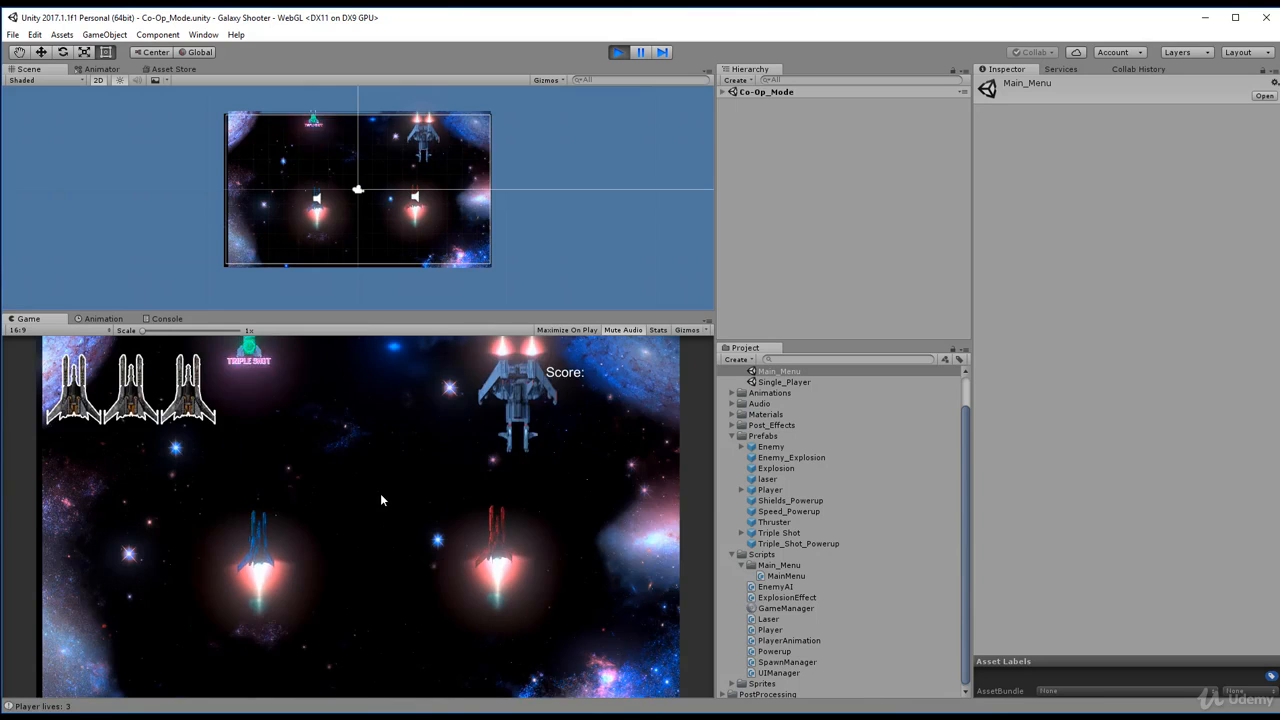
key("s")
key("a")
key("s")
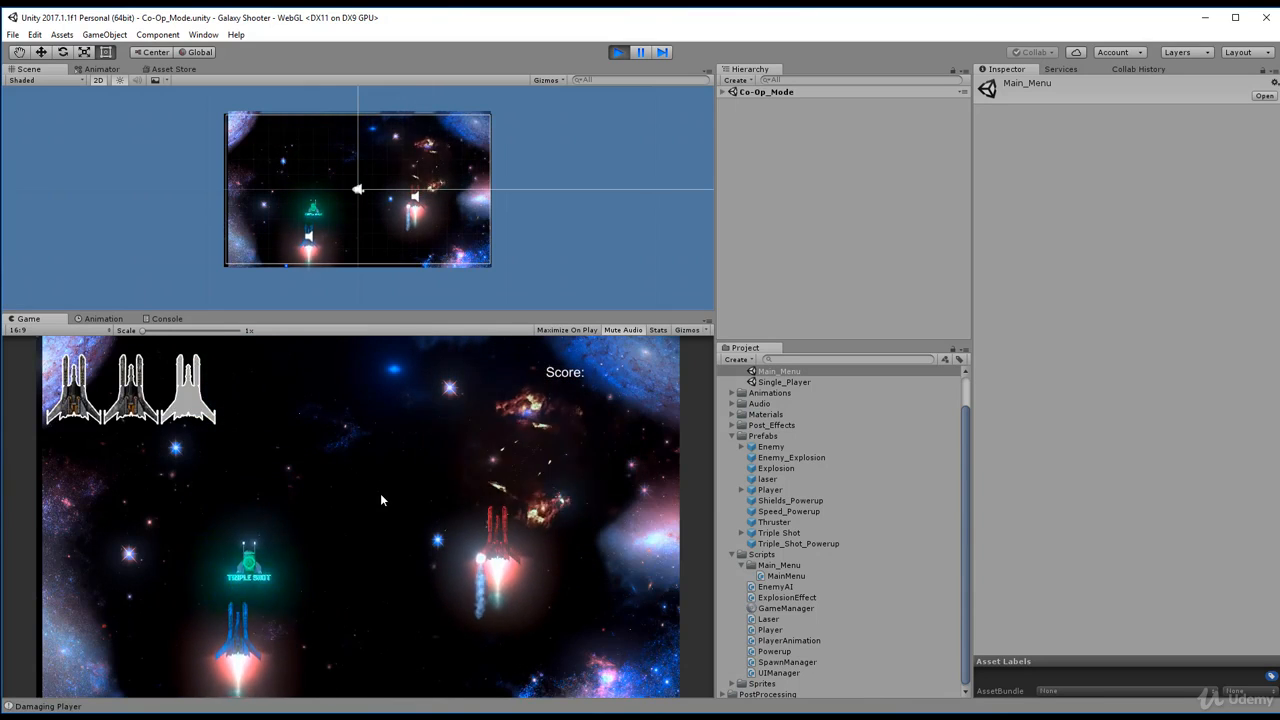
key("Left")
key("Left")
key("Down")
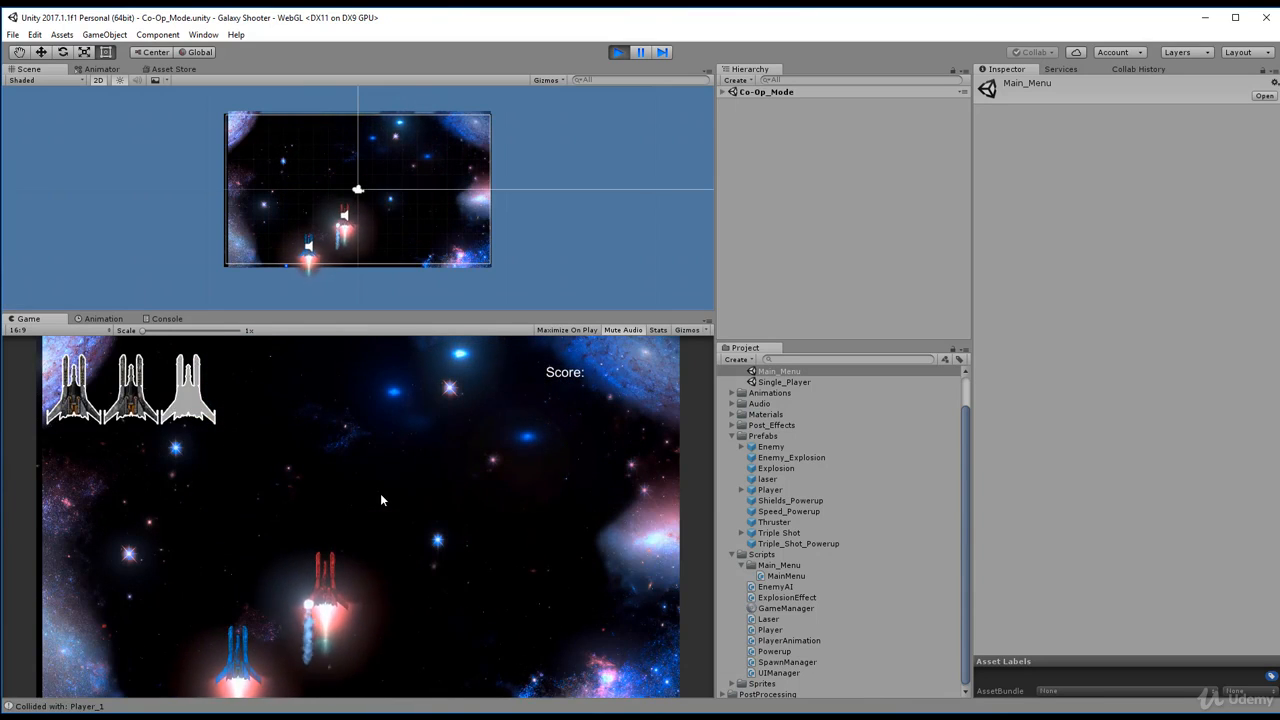
key("Up")
key("Right")
key("Right")
key("Down")
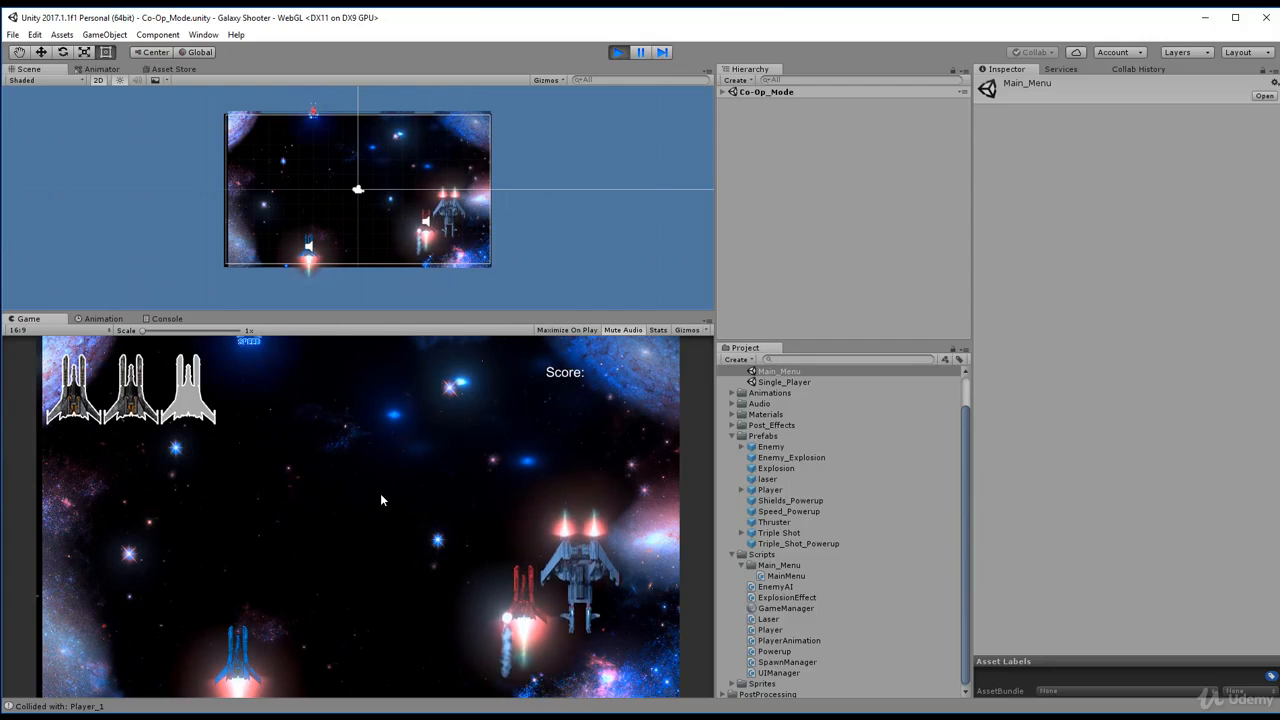
key("Left")
key("Left")
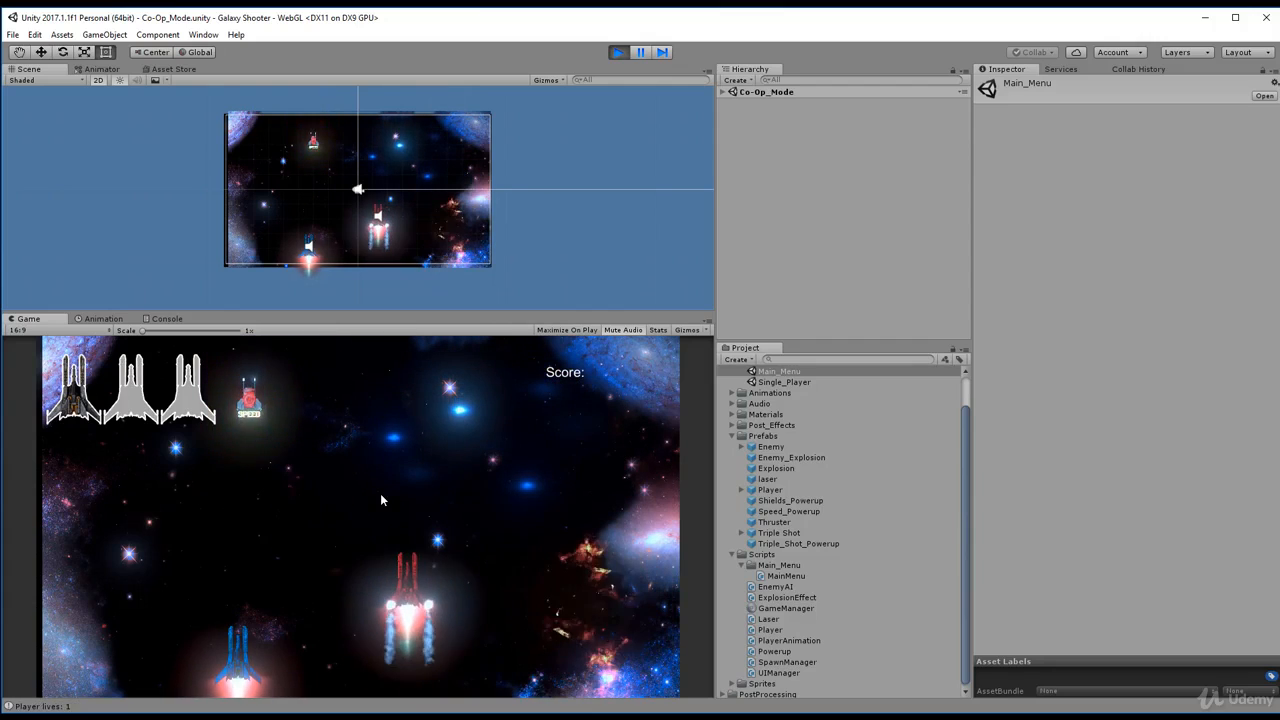
key("Up")
key("Right")
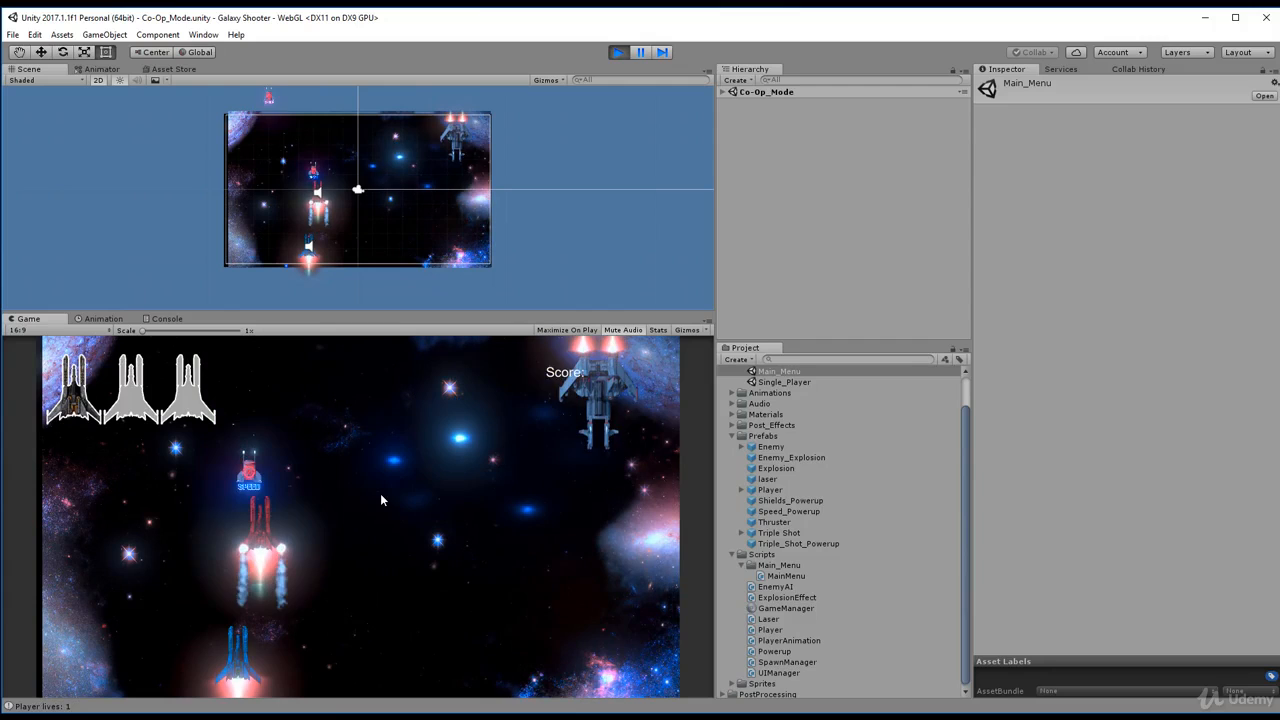
key("Down")
key("Left")
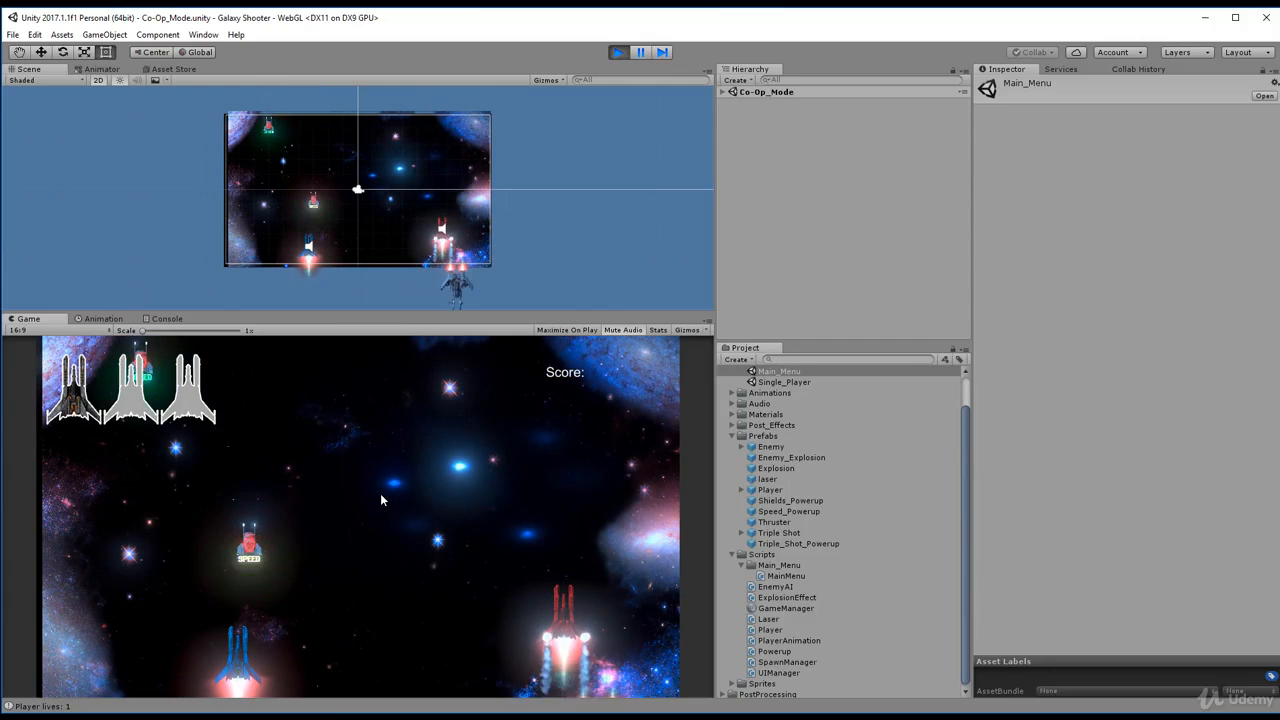
key("Right")
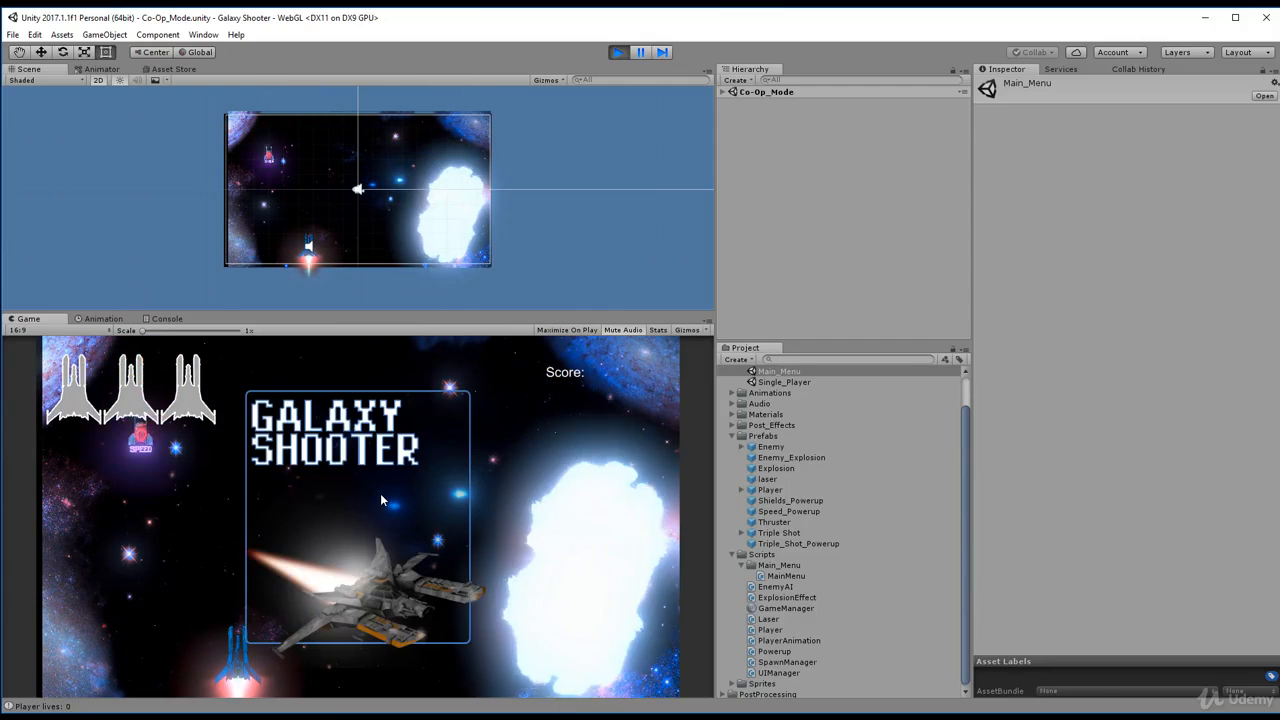
- Return from the game-over title screen to the main menu with the Escape function and stop the running game
key("Escape")
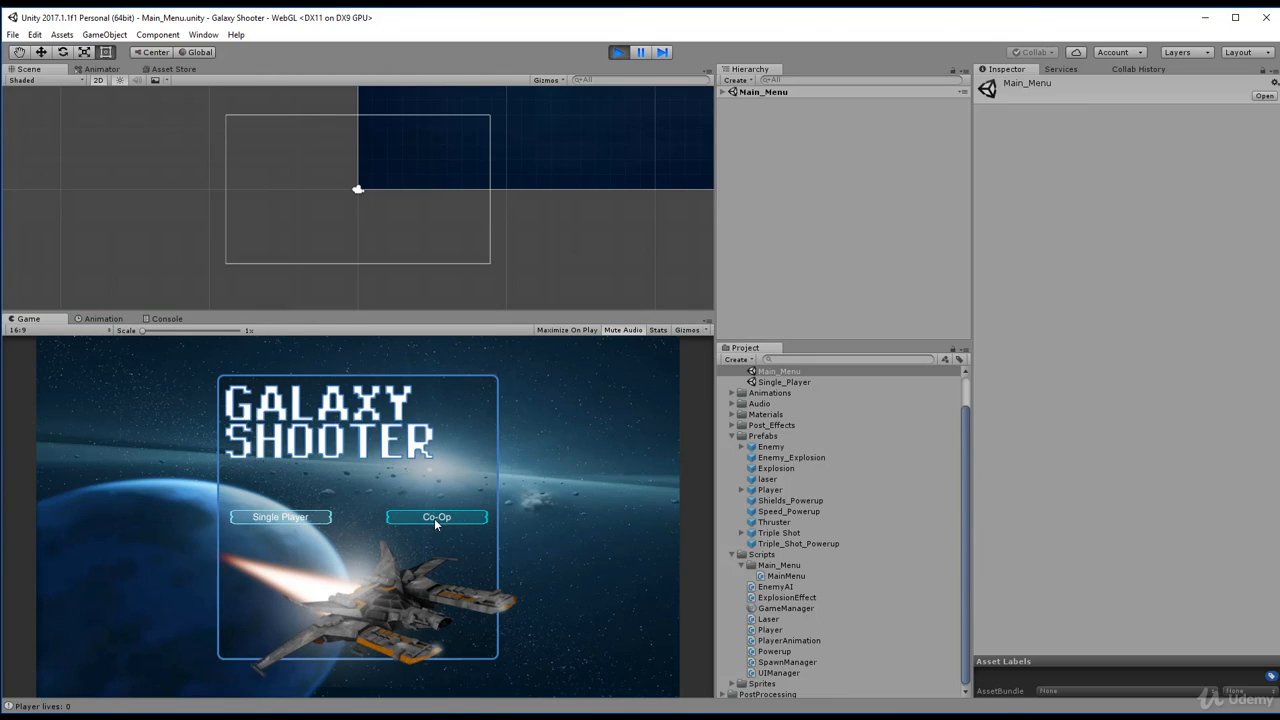
left_click(617, 52)
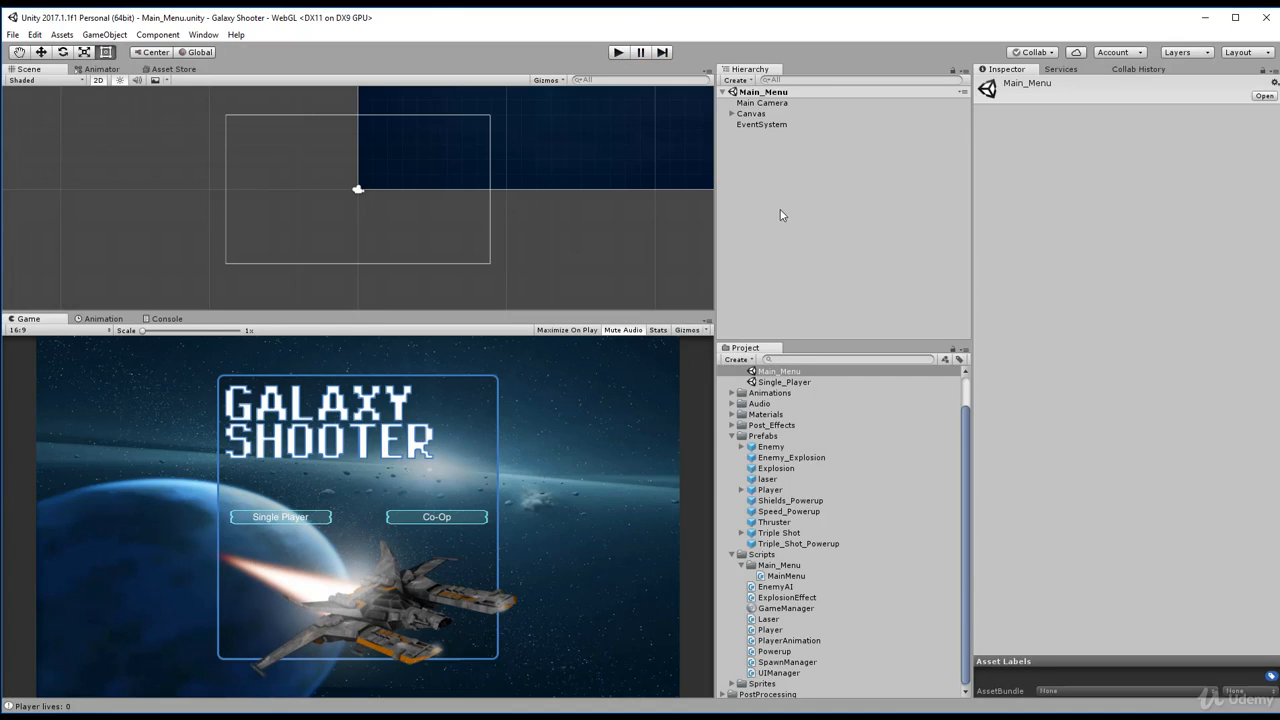
- Open the Co-Op_Mode scene for editing and inspect the Player_2 object's components
scroll(780, 392, "up", 1)
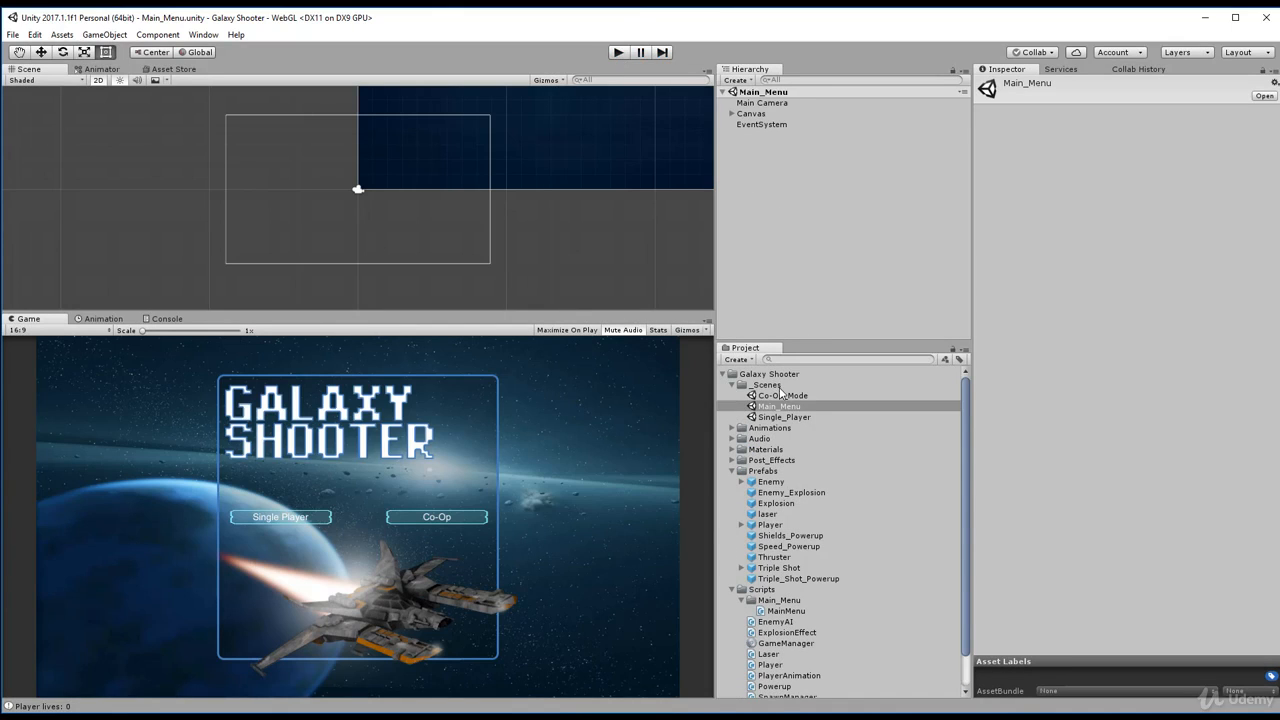
double_click(783, 395)
key("F2")
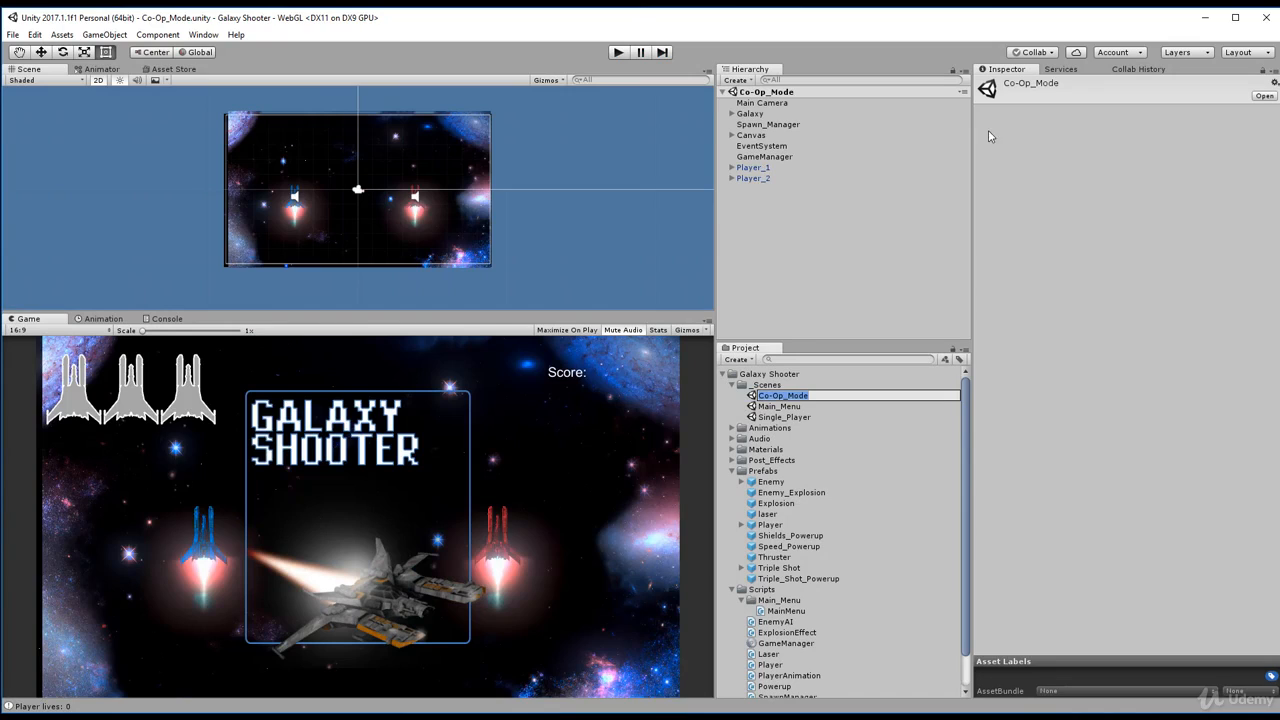
left_click(753, 178)
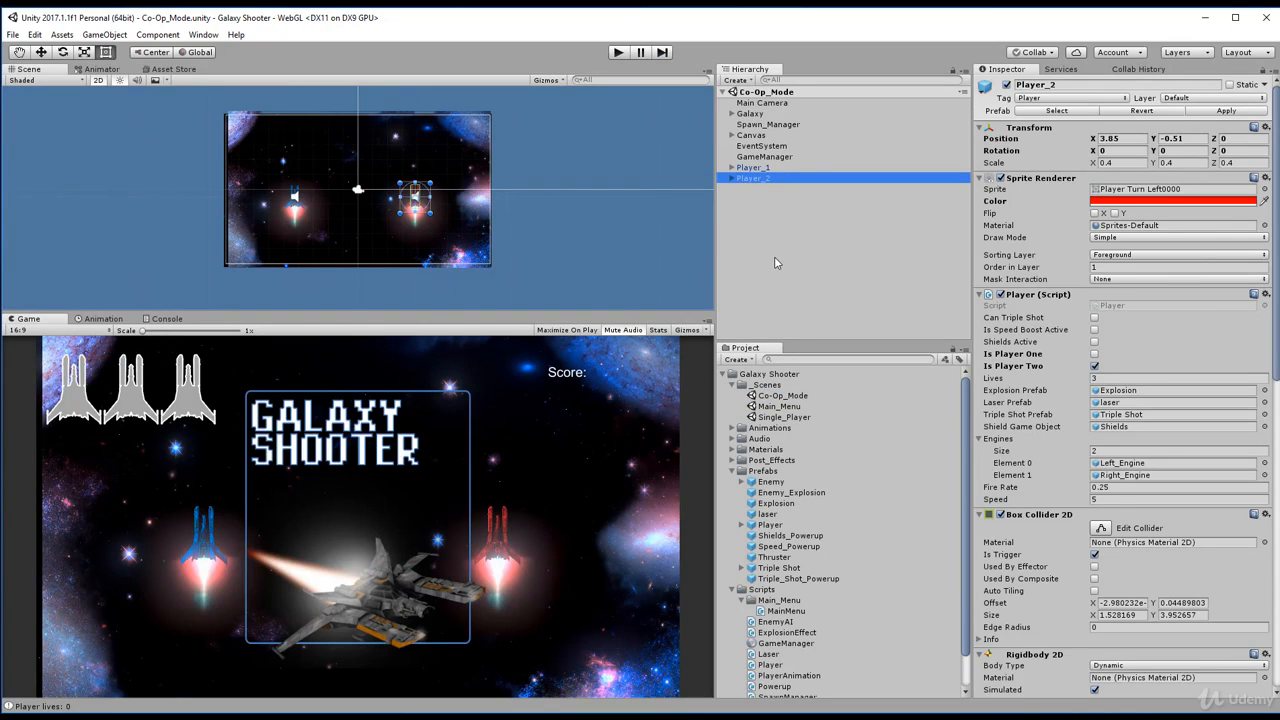
left_click(766, 272)
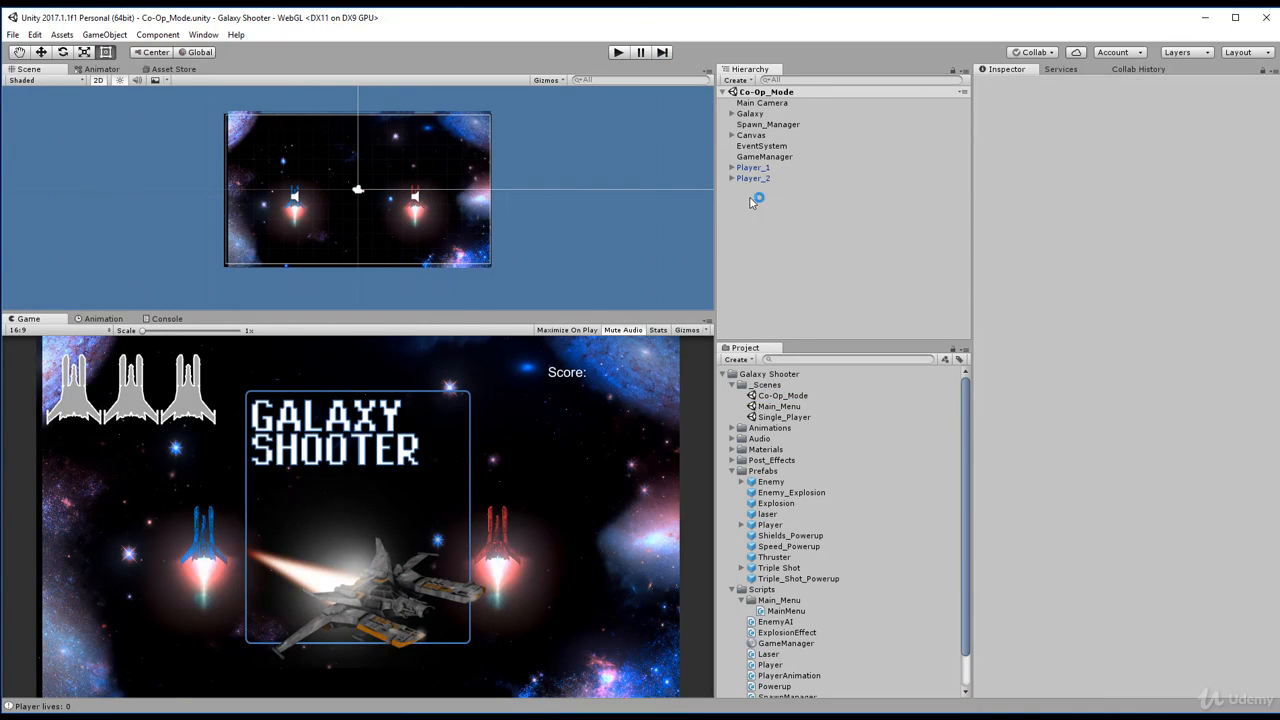
- Create an empty game object in the Co-Op_Mode scene and name it Co-Op_Players
right_click(772, 251)
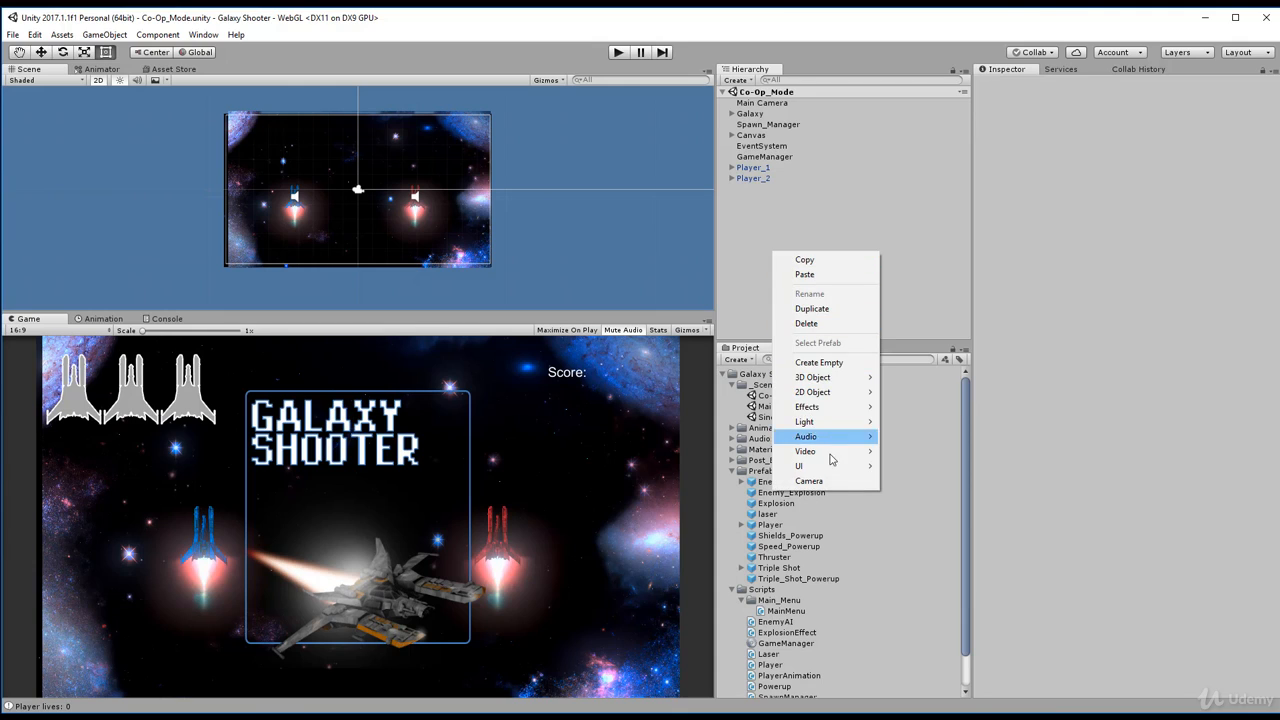
left_click(830, 362)
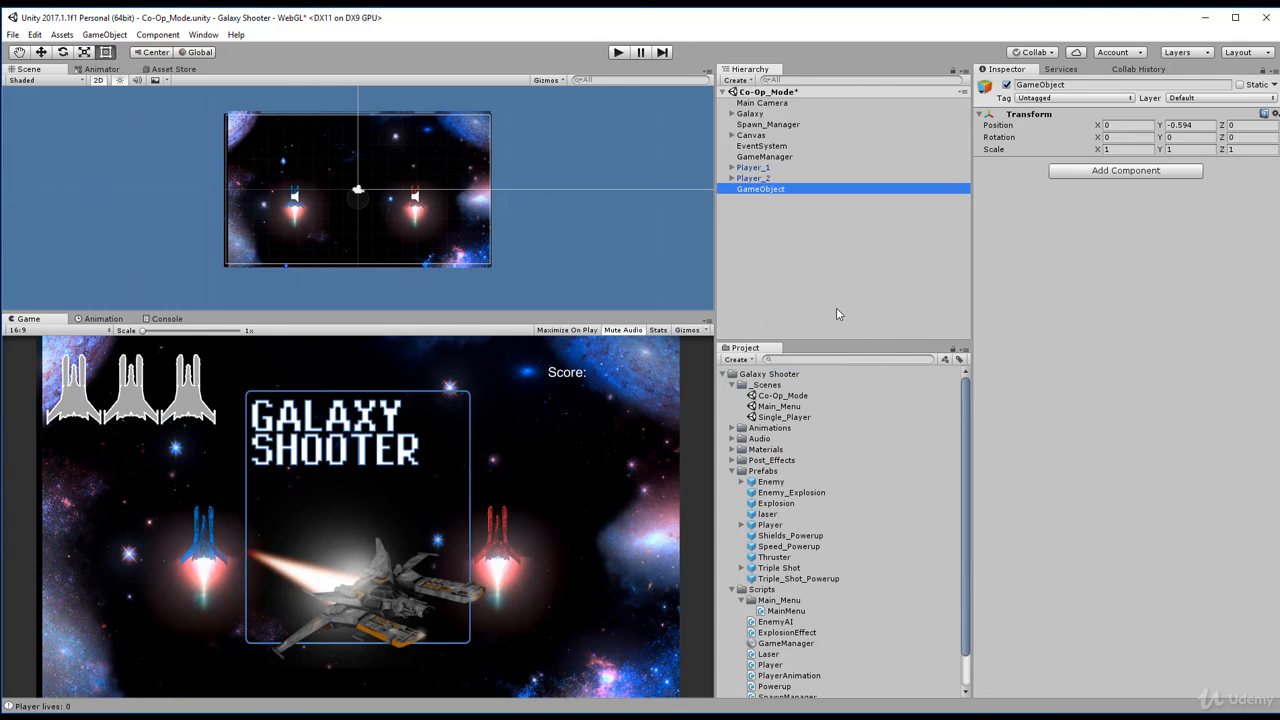
left_click(1099, 84)
type("COO")
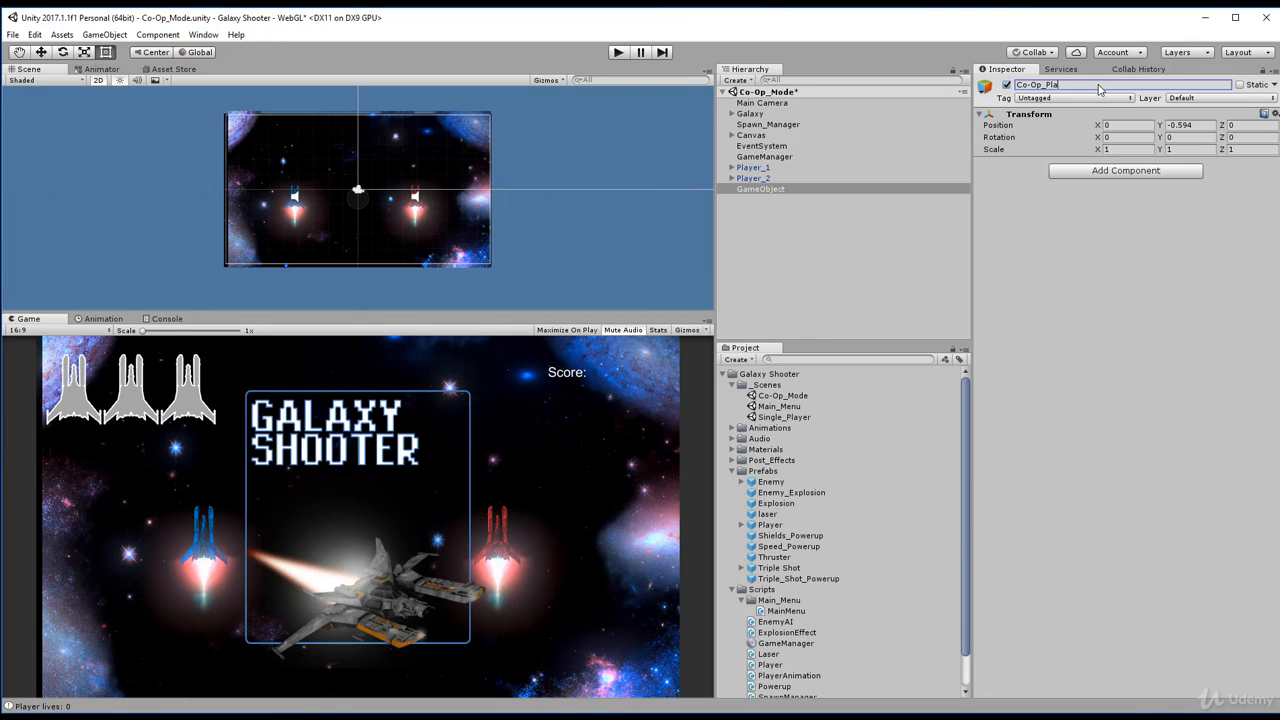
- Nest Player_1 and Player_2 under Co-Op_Players and save that object as a prefab in the Prefabs folder
left_click(766, 170)
left_click(766, 178, "shift")
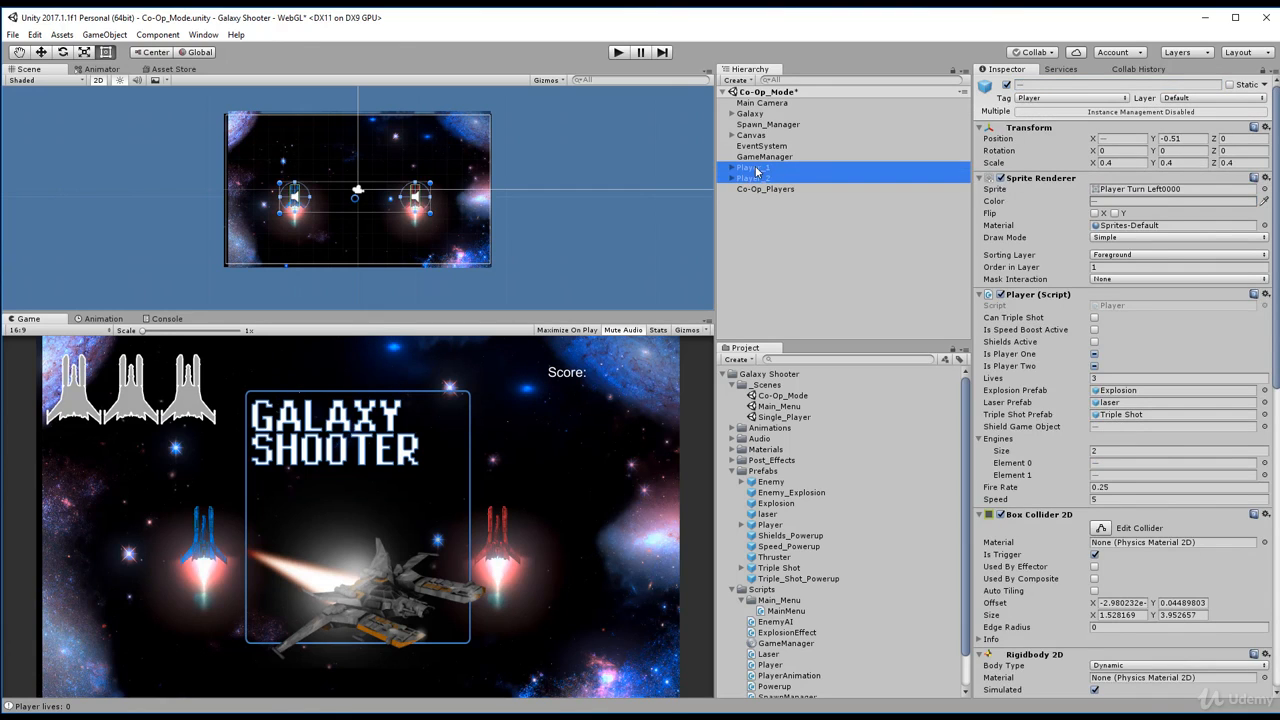
left_click_drag(760, 170, 771, 196)
left_click(760, 168)
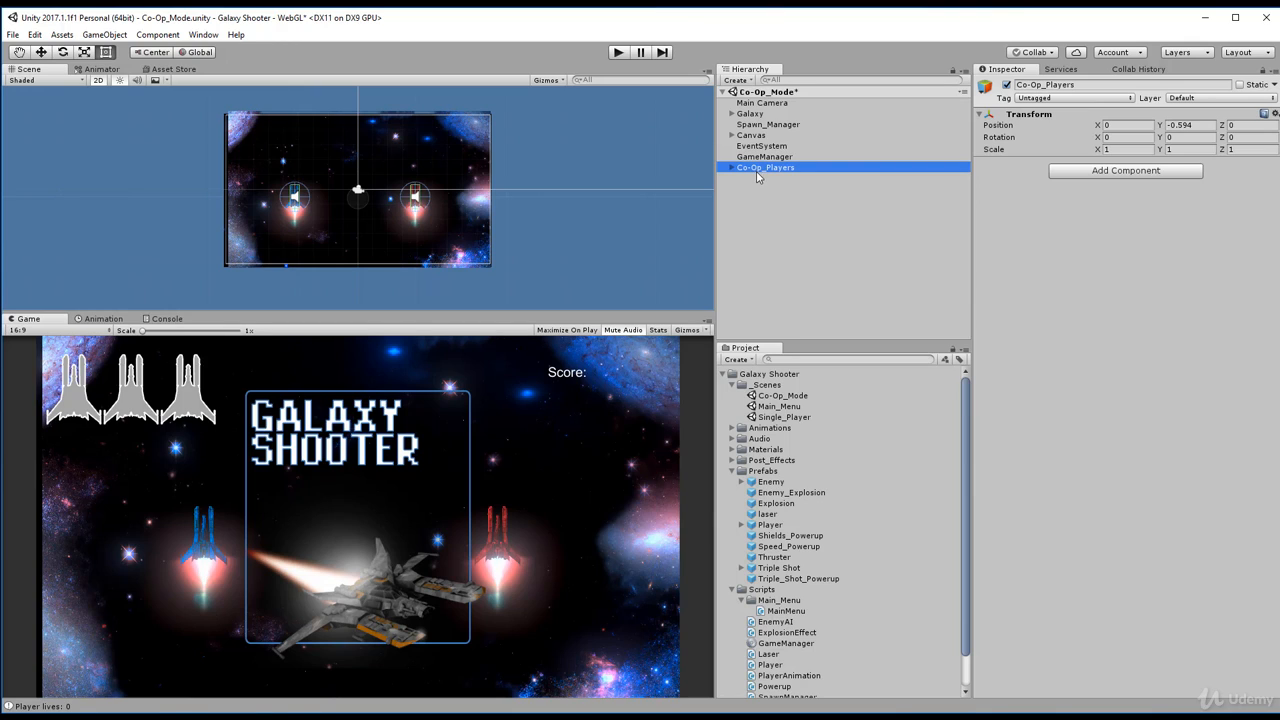
left_click_drag(758, 172, 760, 482)
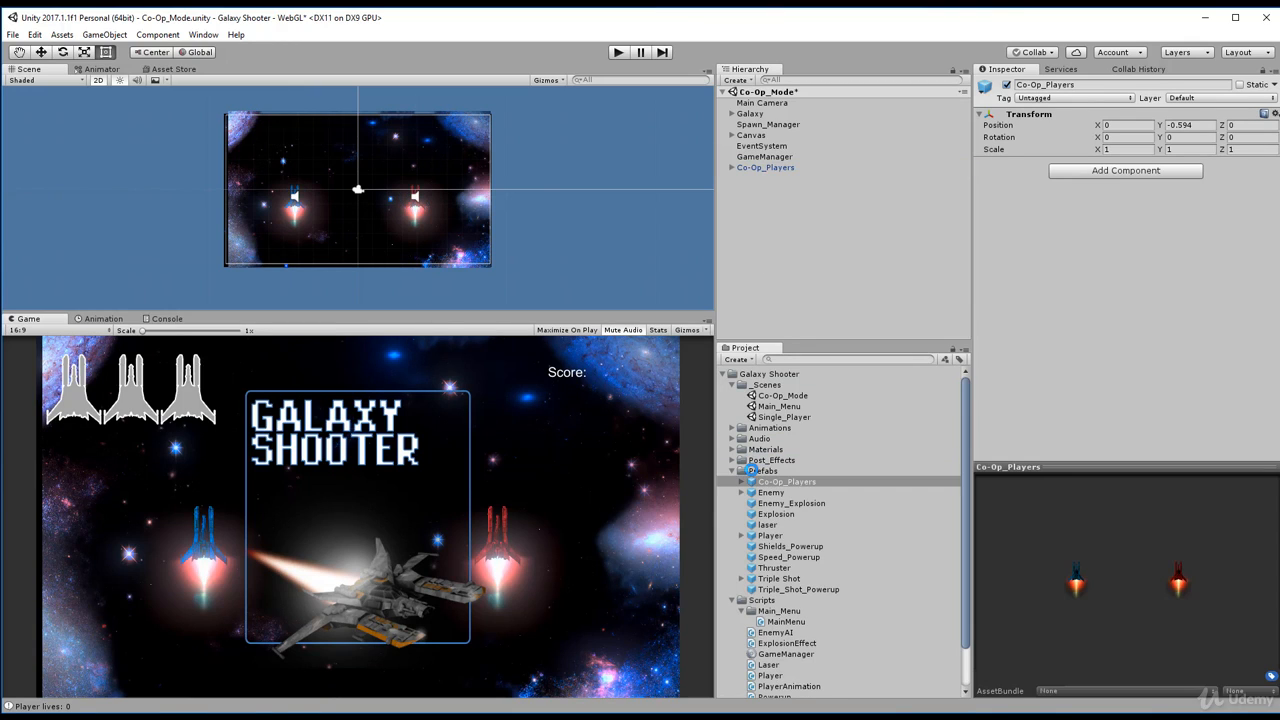
- Open the script of the scene's GameManager object and review its variable declarations and Update method
left_click(777, 149)
left_click(778, 157)
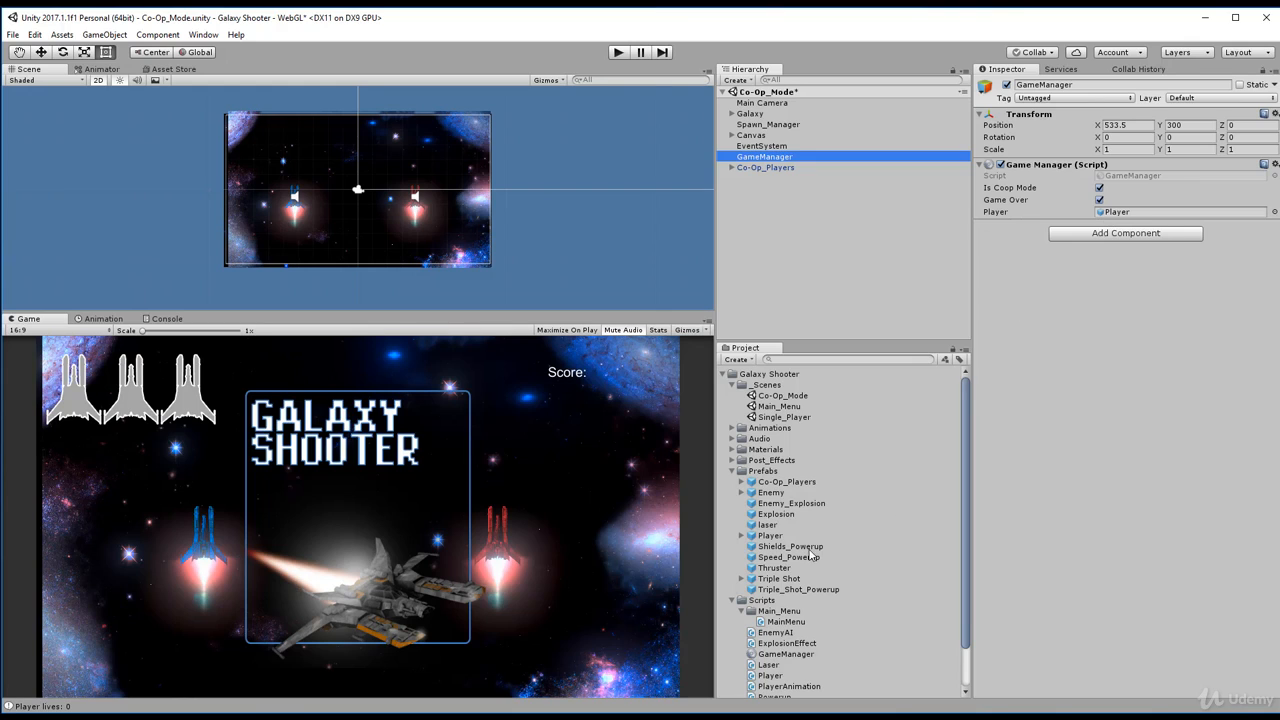
left_click(788, 483)
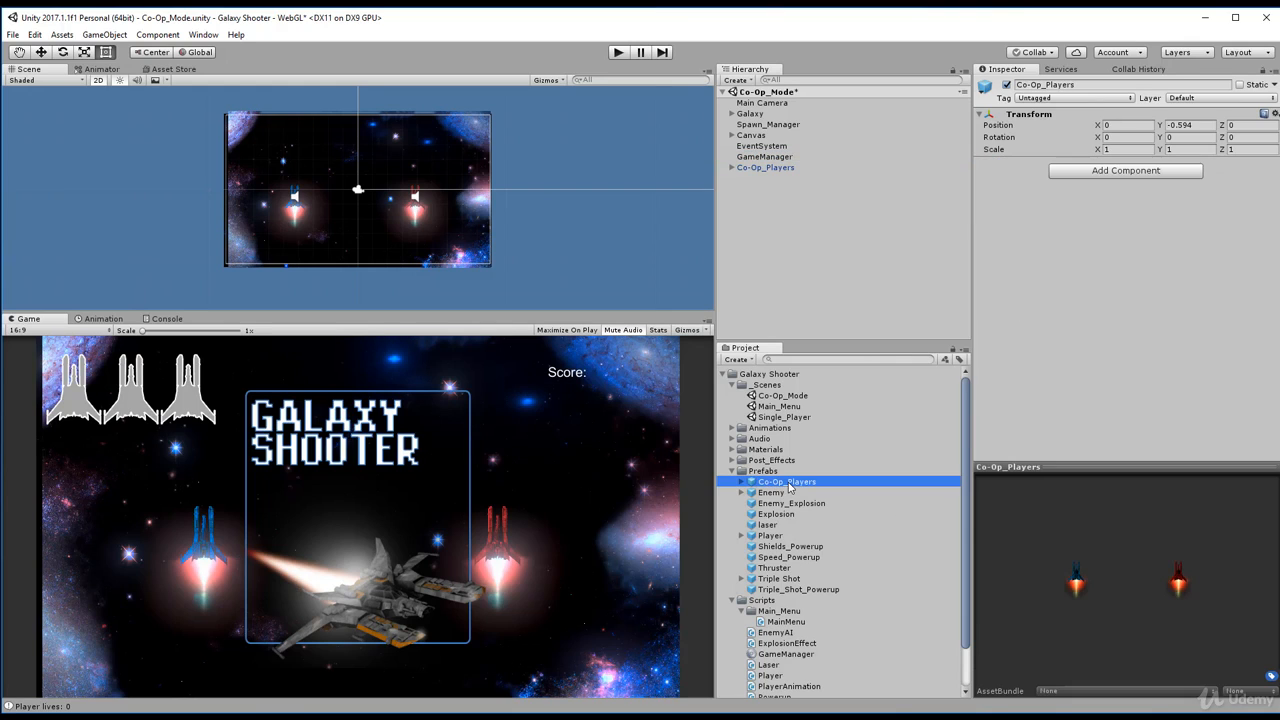
left_click(761, 169)
left_click(764, 156)
double_click(1108, 175)
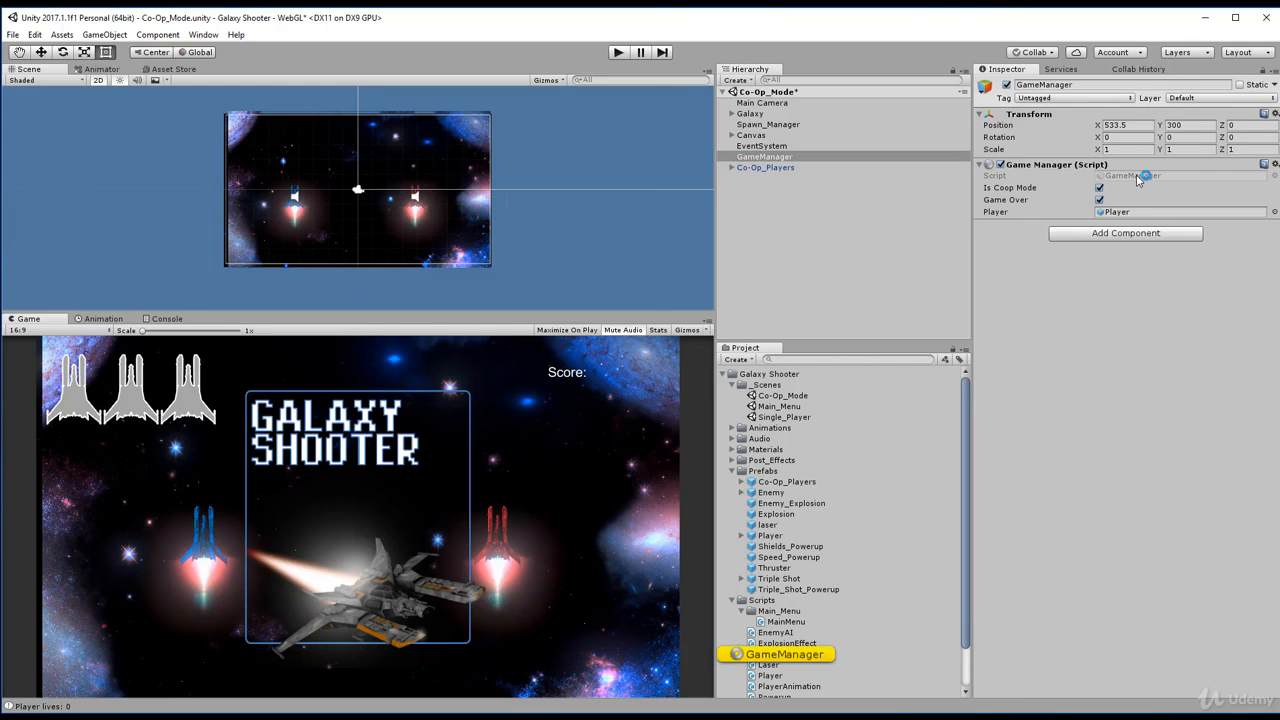
scroll(222, 293, "up", 1)
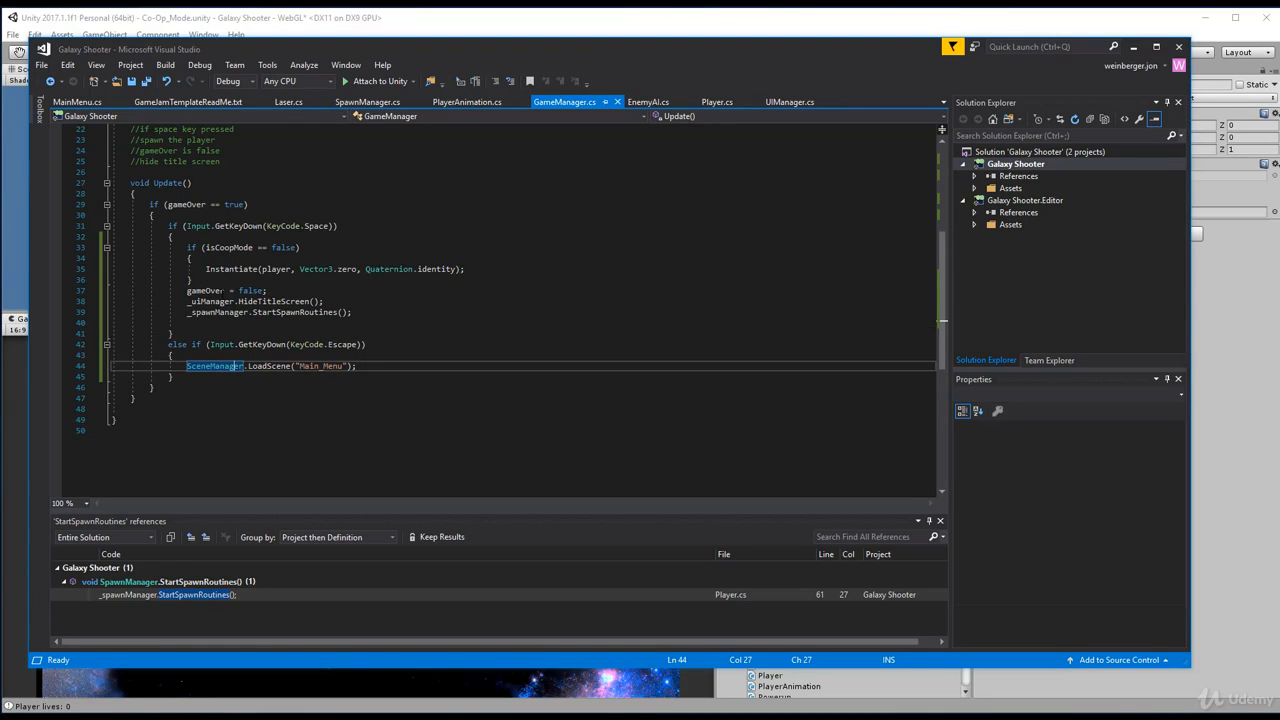
left_click(190, 280)
scroll(193, 255, "up", 6)
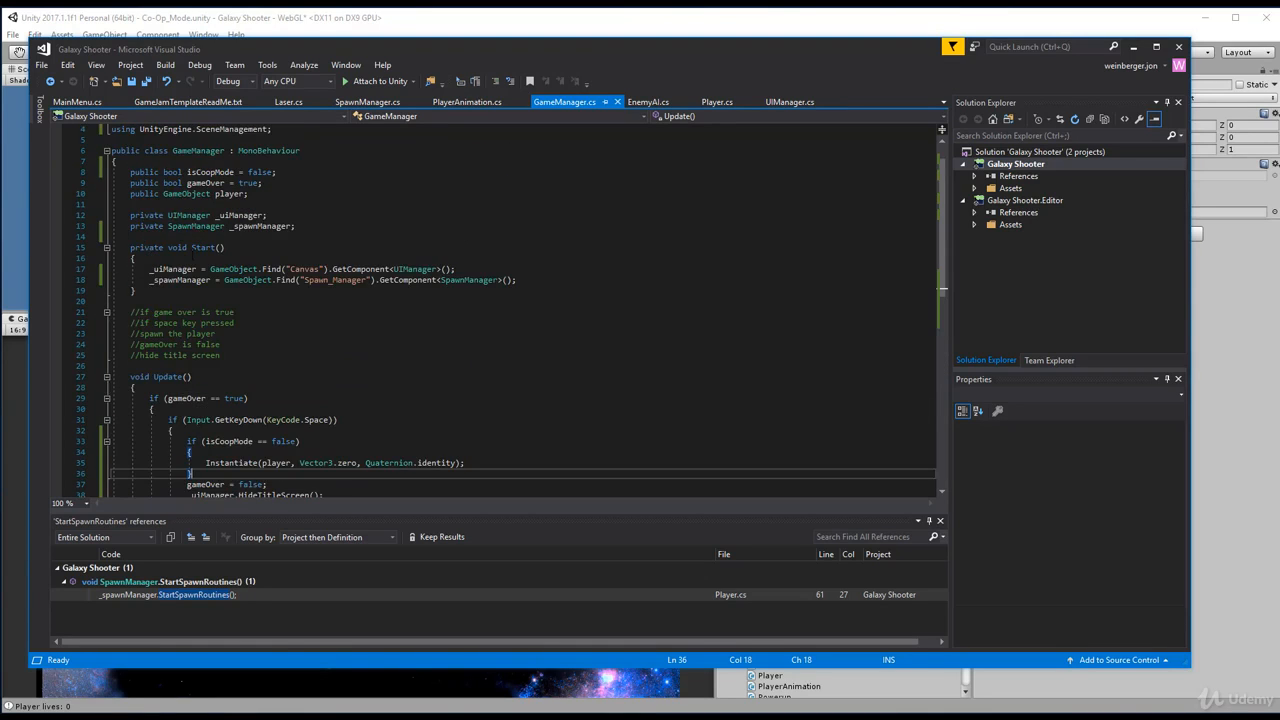
scroll(289, 408, "down", 2)
scroll(228, 280, "up", 3)
left_click(268, 227)
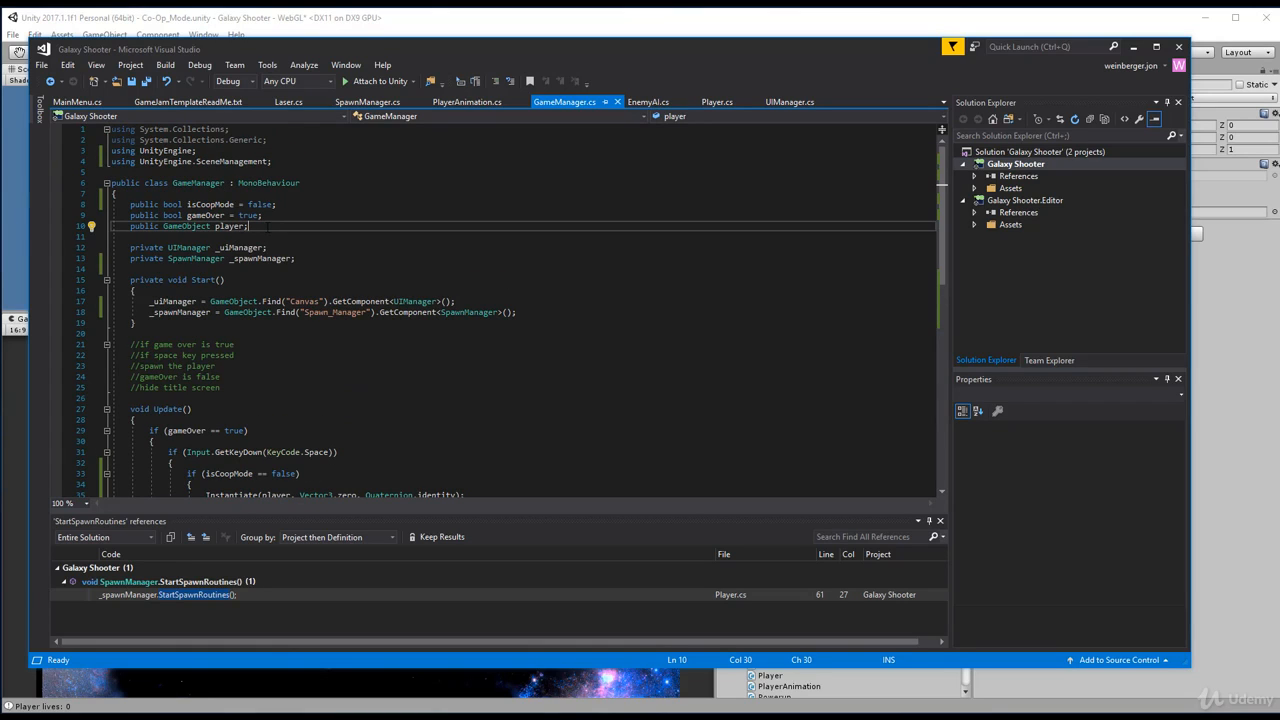
key("Return")
type("public ")
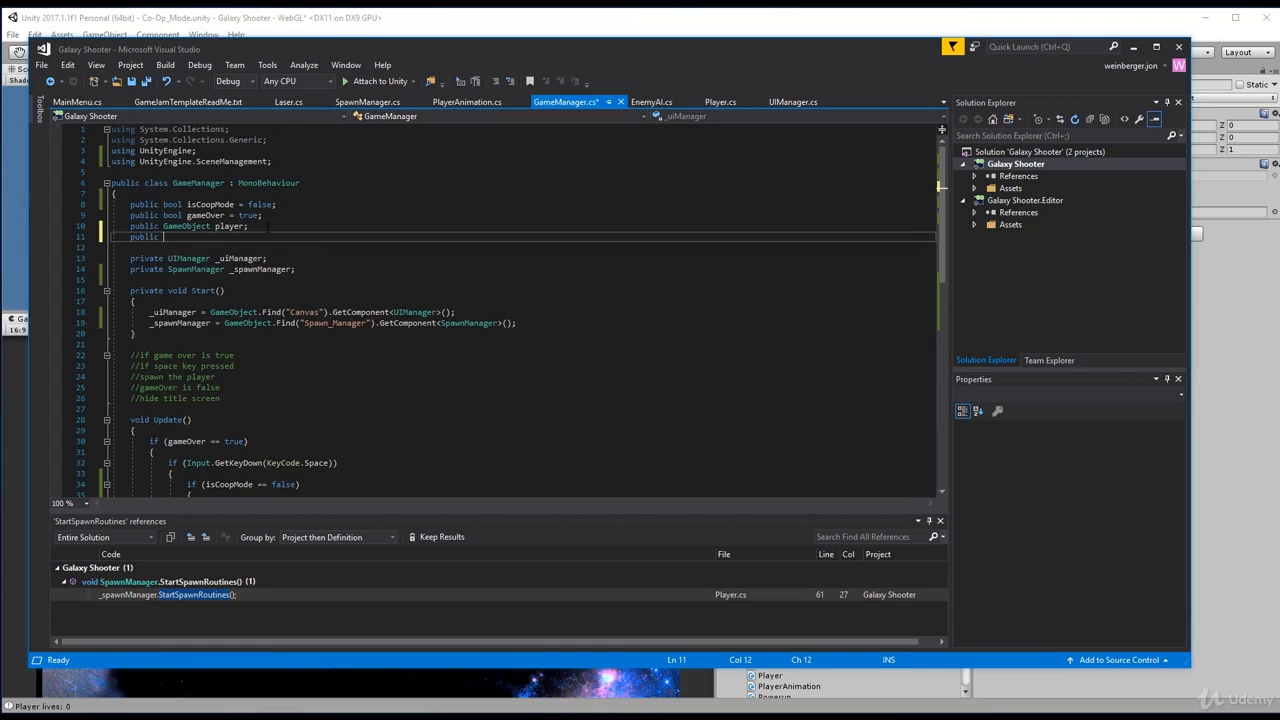
type("GameM")
type("GameObject")
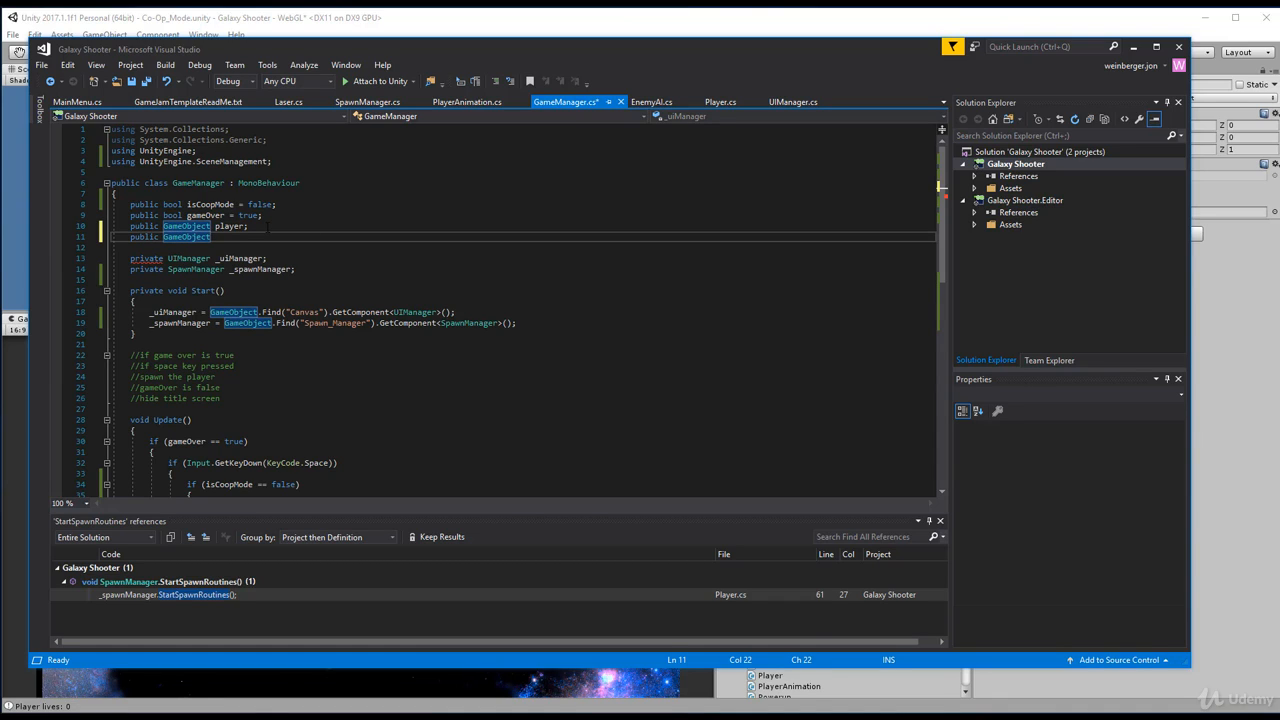
key("BackSpace")
key("BackSpace")
key("BackSpace")
key("BackSpace")
key("BackSpace")
key("BackSpace")
key("BackSpace")
key("BackSpace")
key("BackSpace")
key("BackSpace")
key("BackSpace")
key("BackSpace")
key("BackSpace")
key("BackSpace")
key("BackSpace")
key("BackSpace")
key("BackSpace")
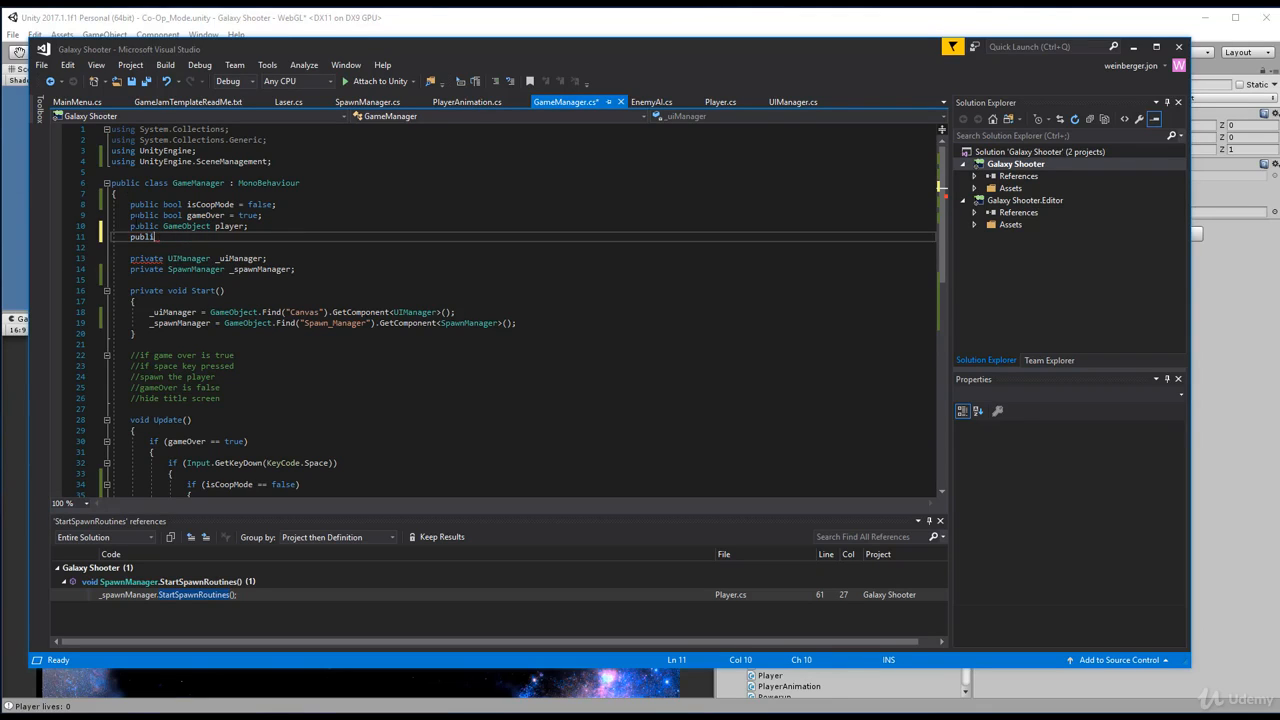
- Make the player GameObject variable private and add the [SerializeField] attribute on the line above it
double_click(141, 226)
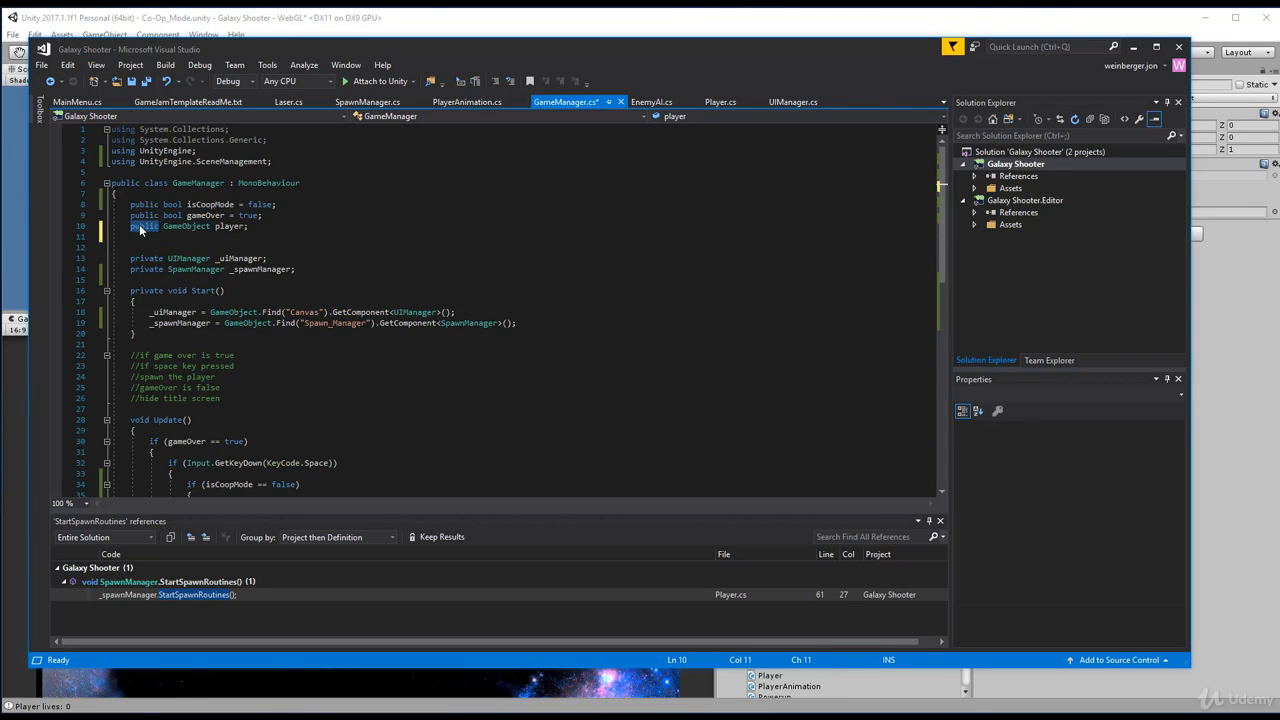
type("private")
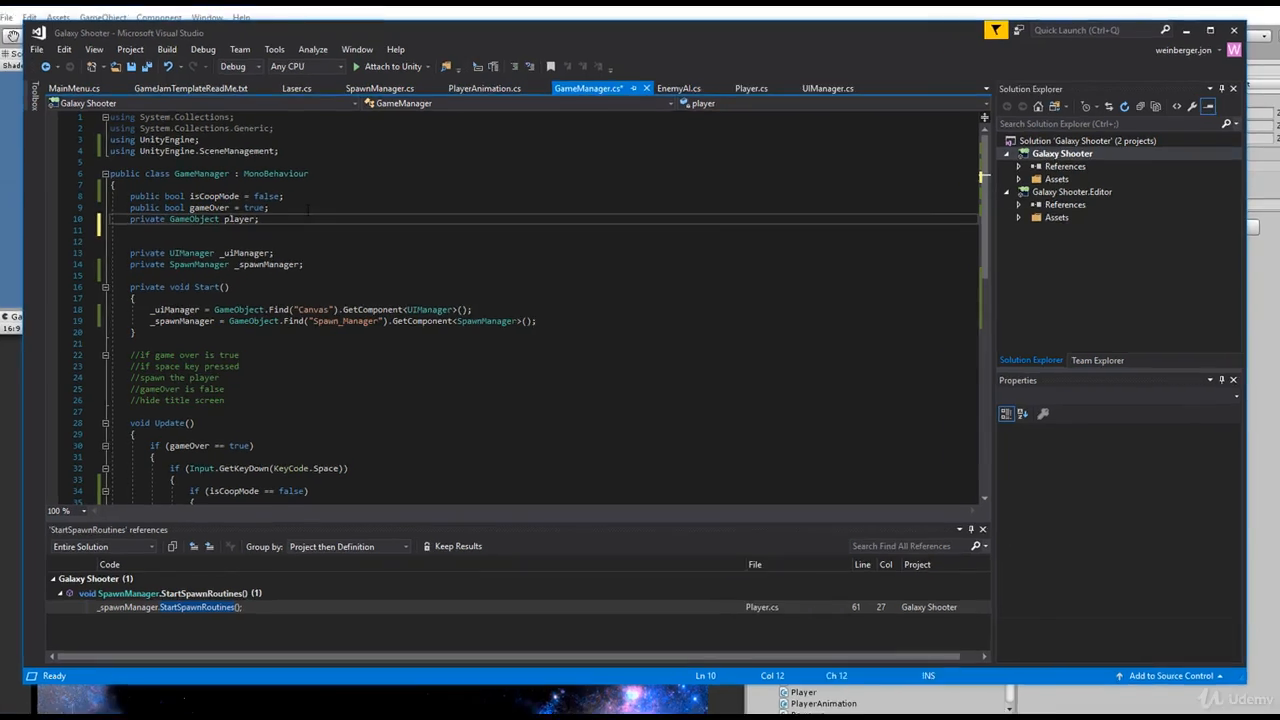
left_click(308, 208)
key("Return")
type("[seri")
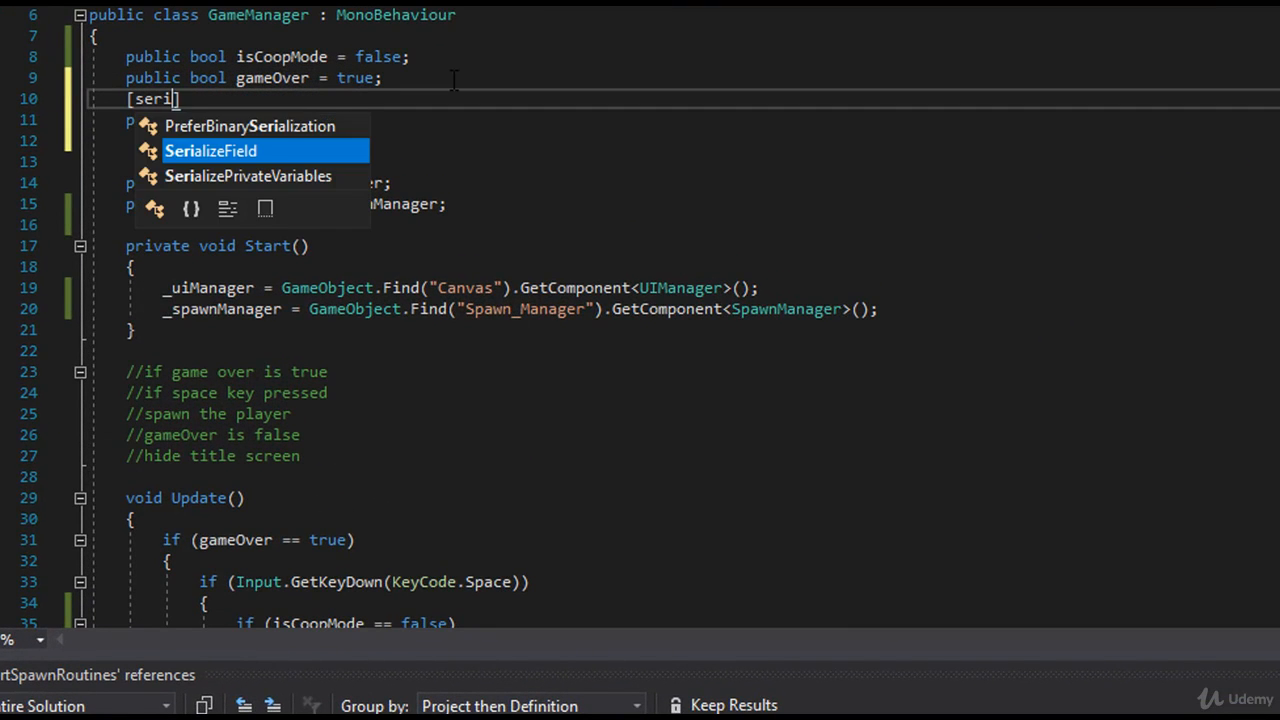
key("Tab")
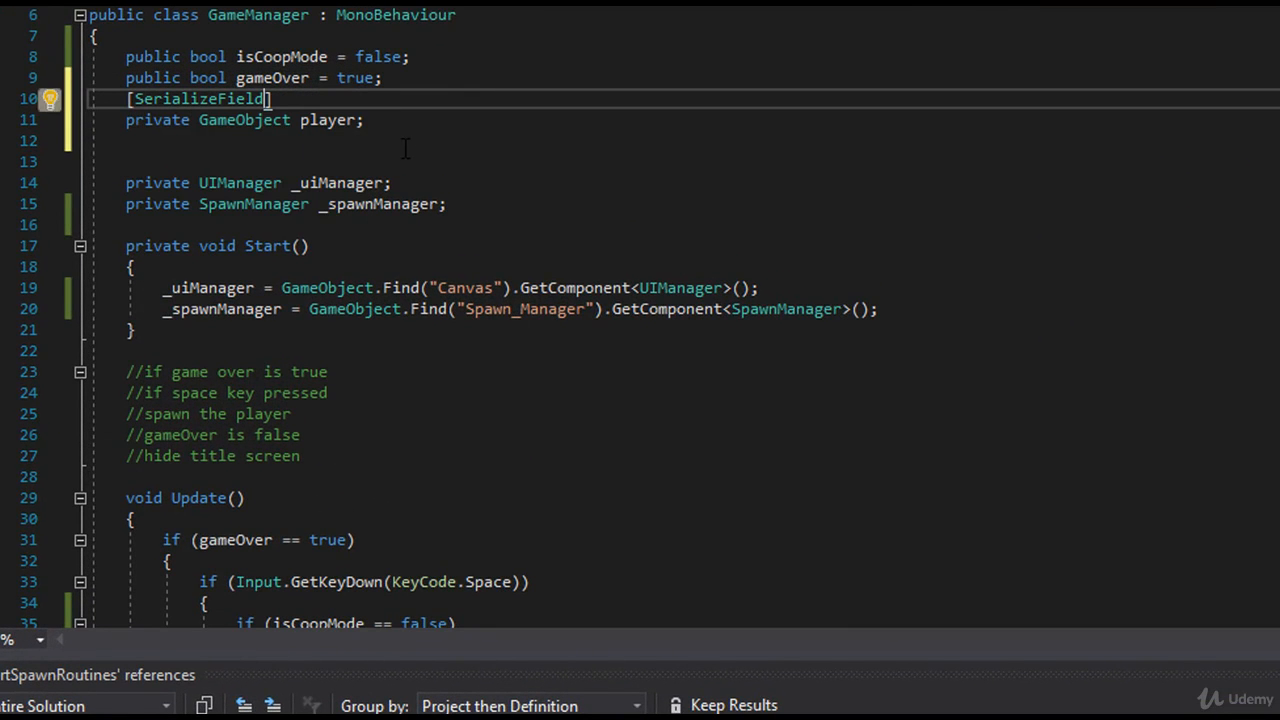
- Declare a private GameObject variable named _coopPlayers on the line below the player variable
left_click(405, 148)
type("ubli")
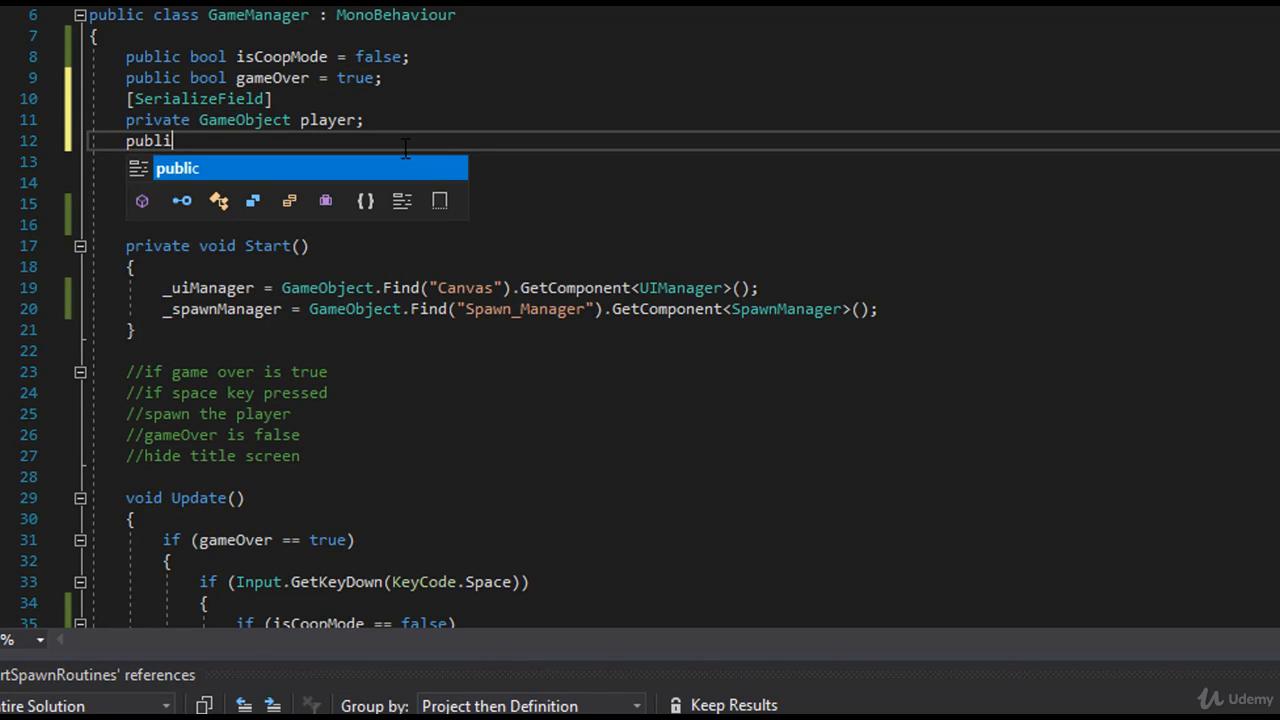
key("BackSpace")
key("BackSpace")
key("BackSpace")
key("BackSpace")
key("BackSpace")
type("private g")
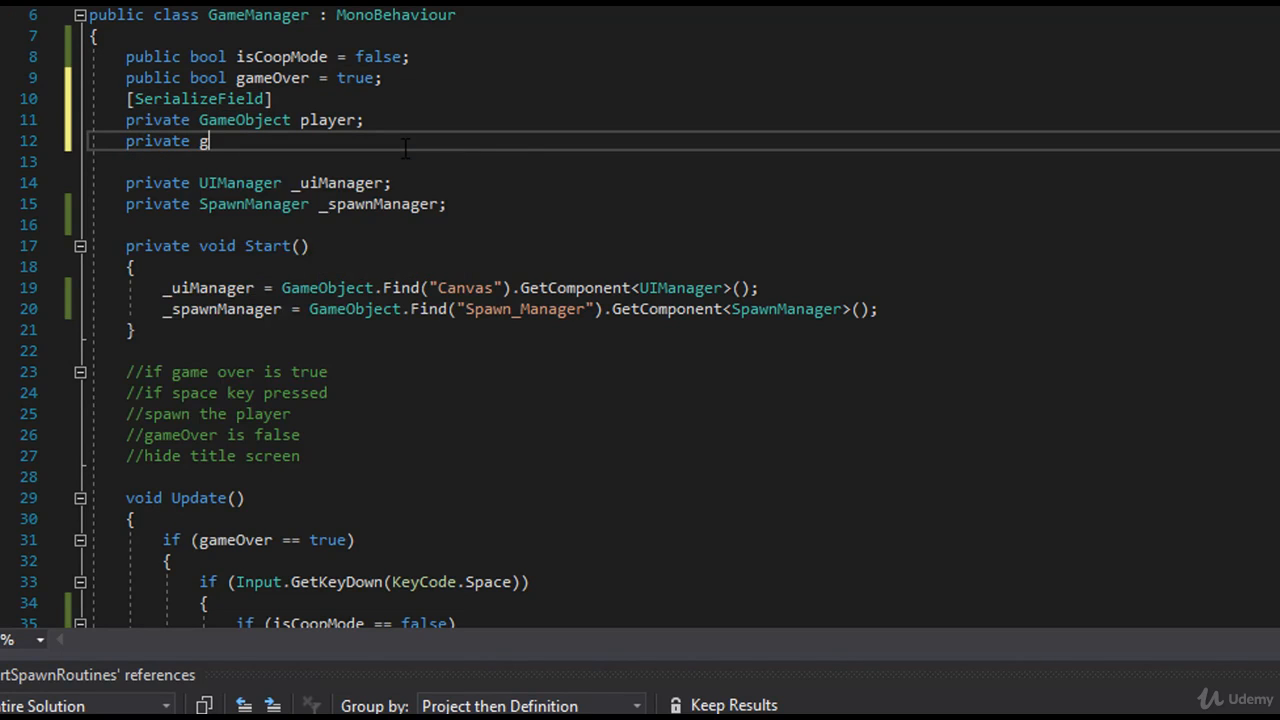
type("ameObject _")
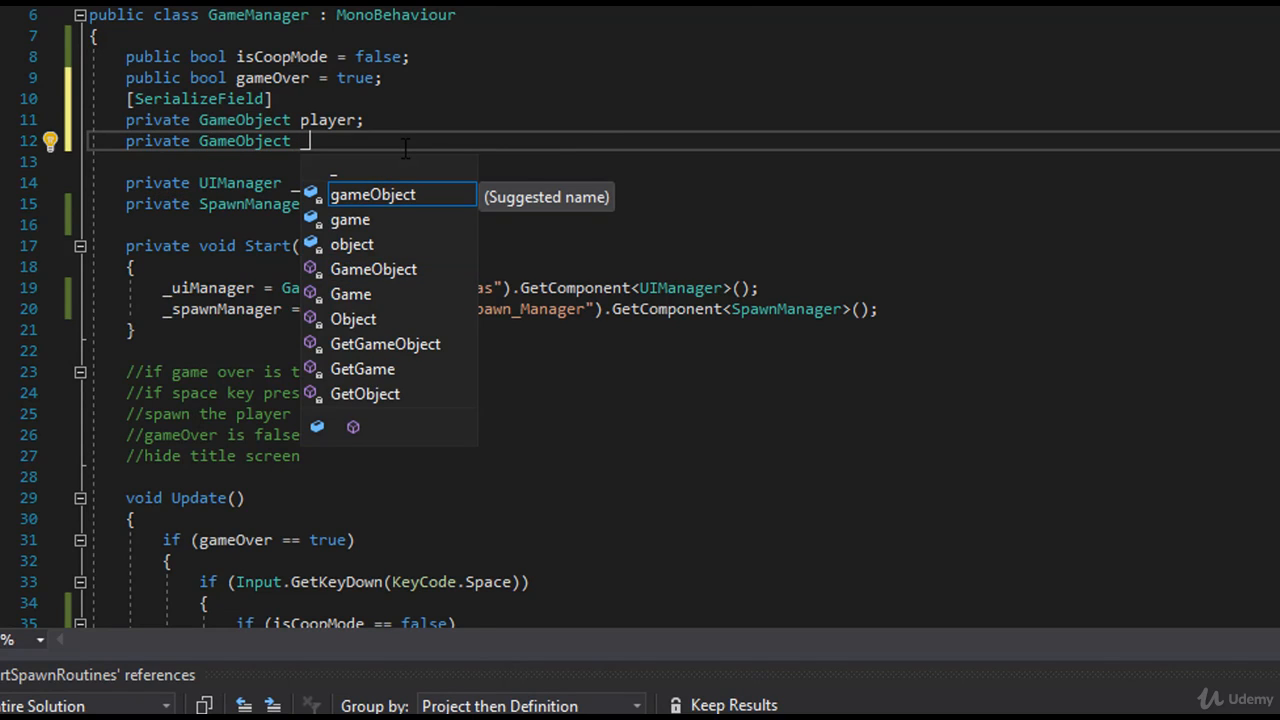
type("co")
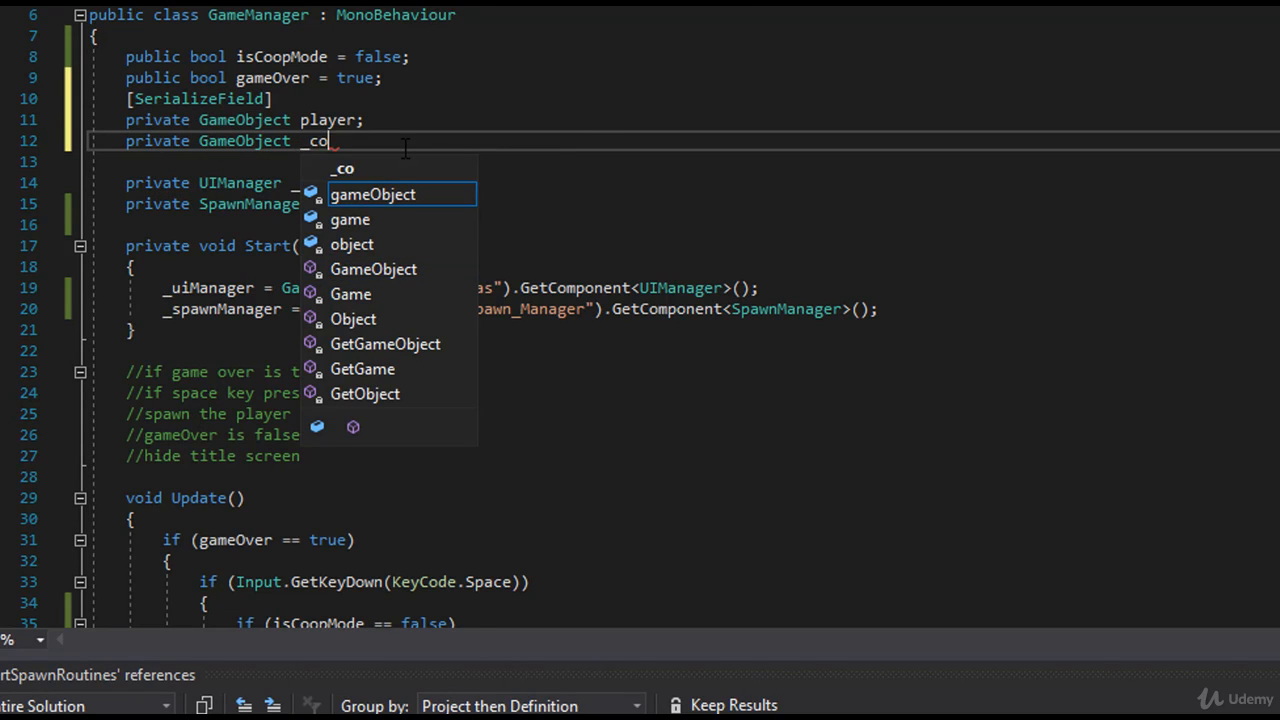
type("opPlayers;")
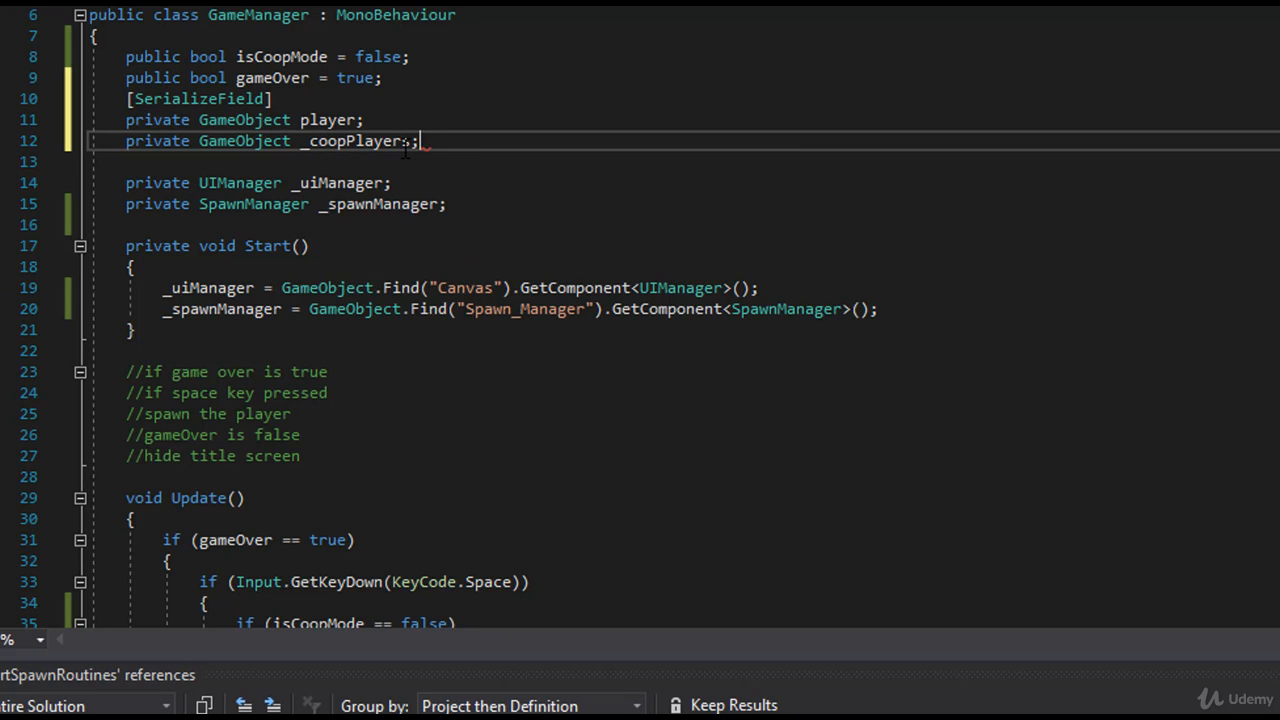
- Add the [SerializeField] attribute on its own line directly above the _coopPlayers declaration
left_click(410, 117)
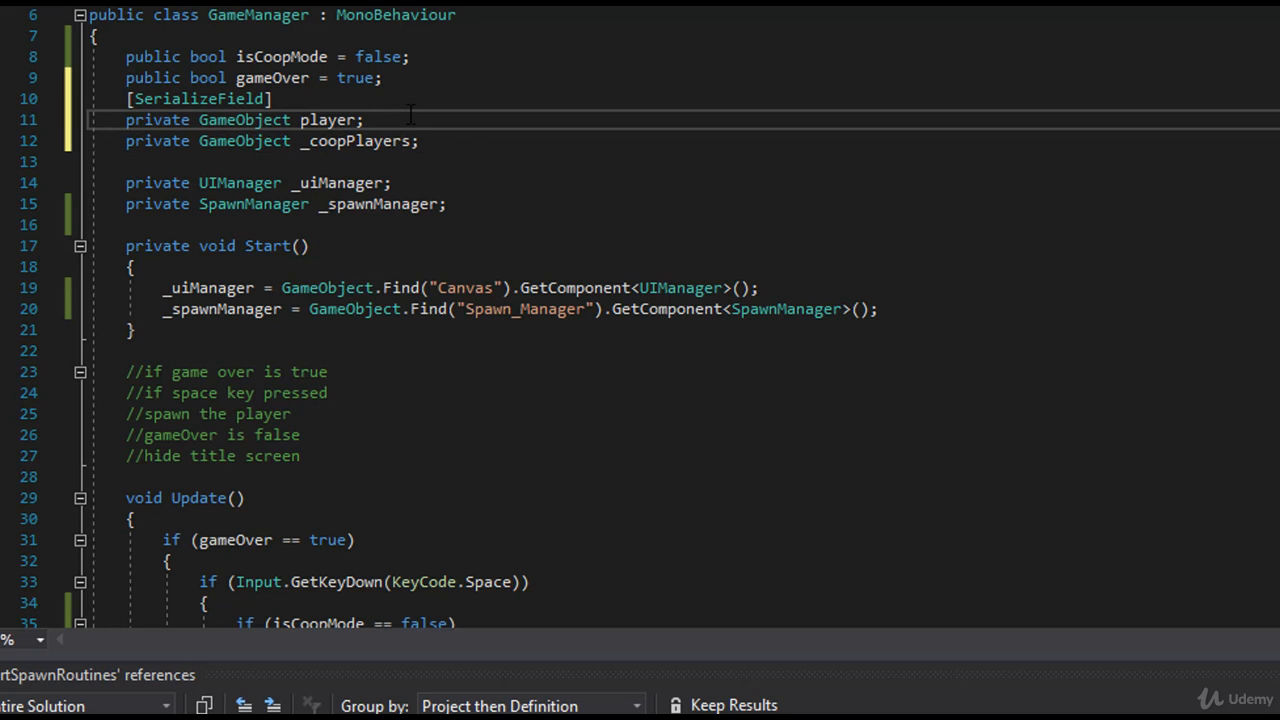
key("Return")
type("[ser")
key("Tab")
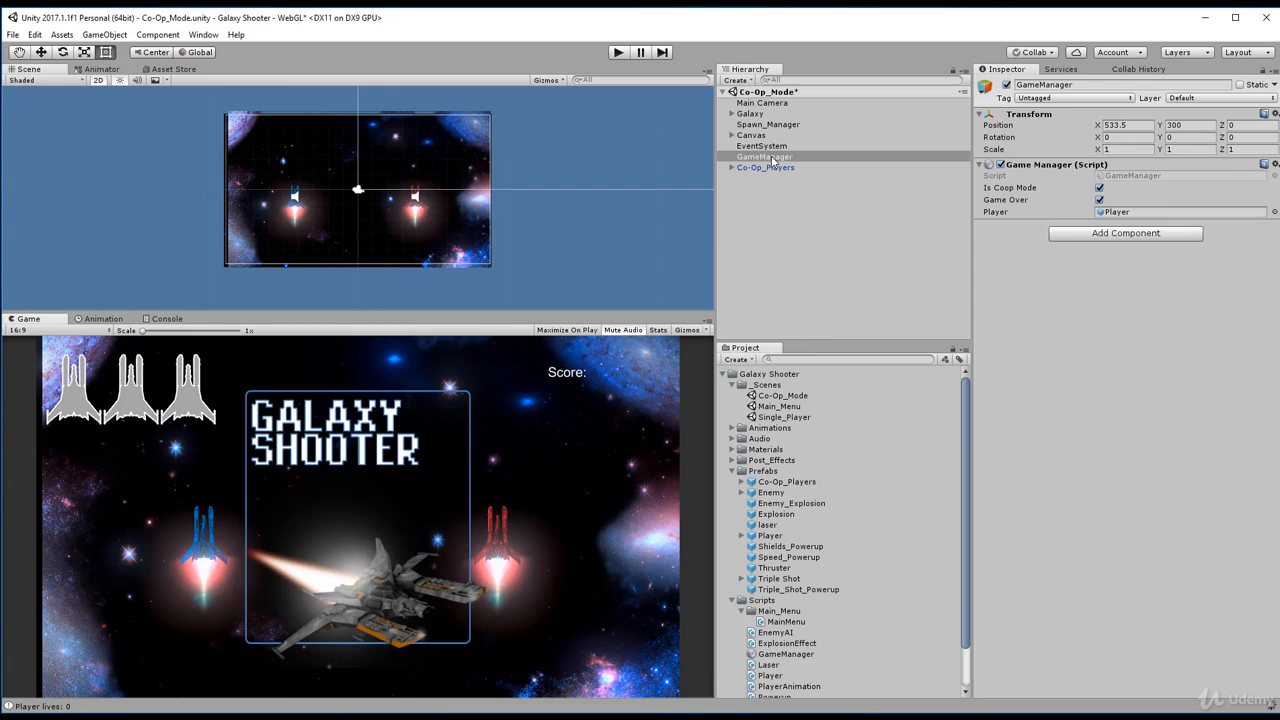
- In Unity, delete the Co-Op_Players object from the Co-Op_Mode scene and place a new instance from its prefab
left_click(799, 168)
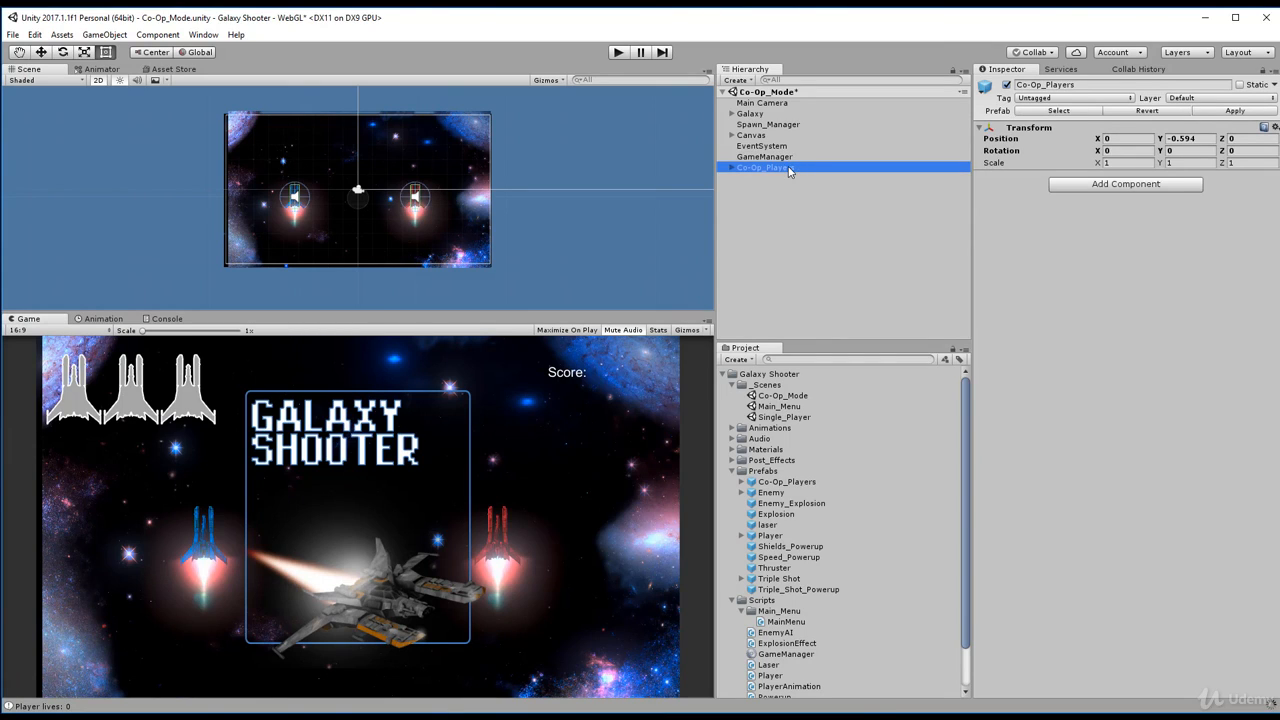
key("Delete")
left_click(765, 157)
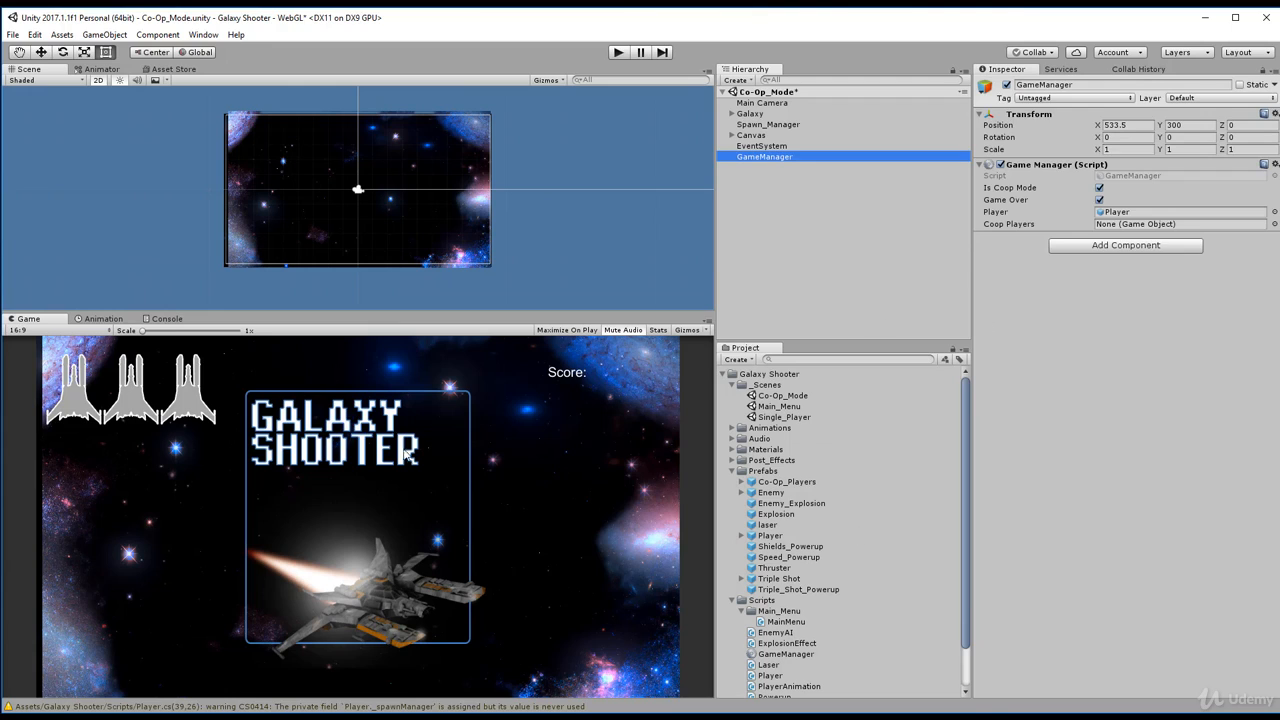
left_click_drag(794, 481, 780, 235)
- Assign the Co-Op_Players prefab from the Prefabs folder to the Coop Players field of the GameManager object's script
left_click(774, 158)
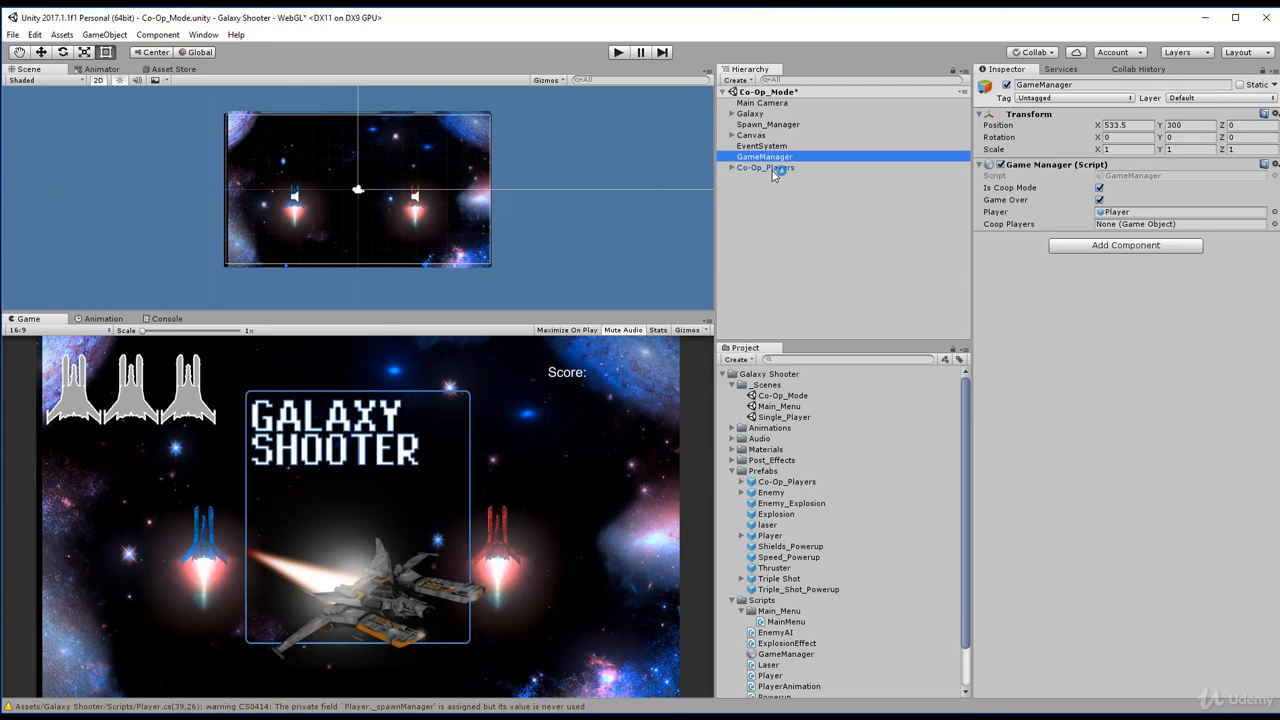
left_click_drag(773, 175, 1165, 232)
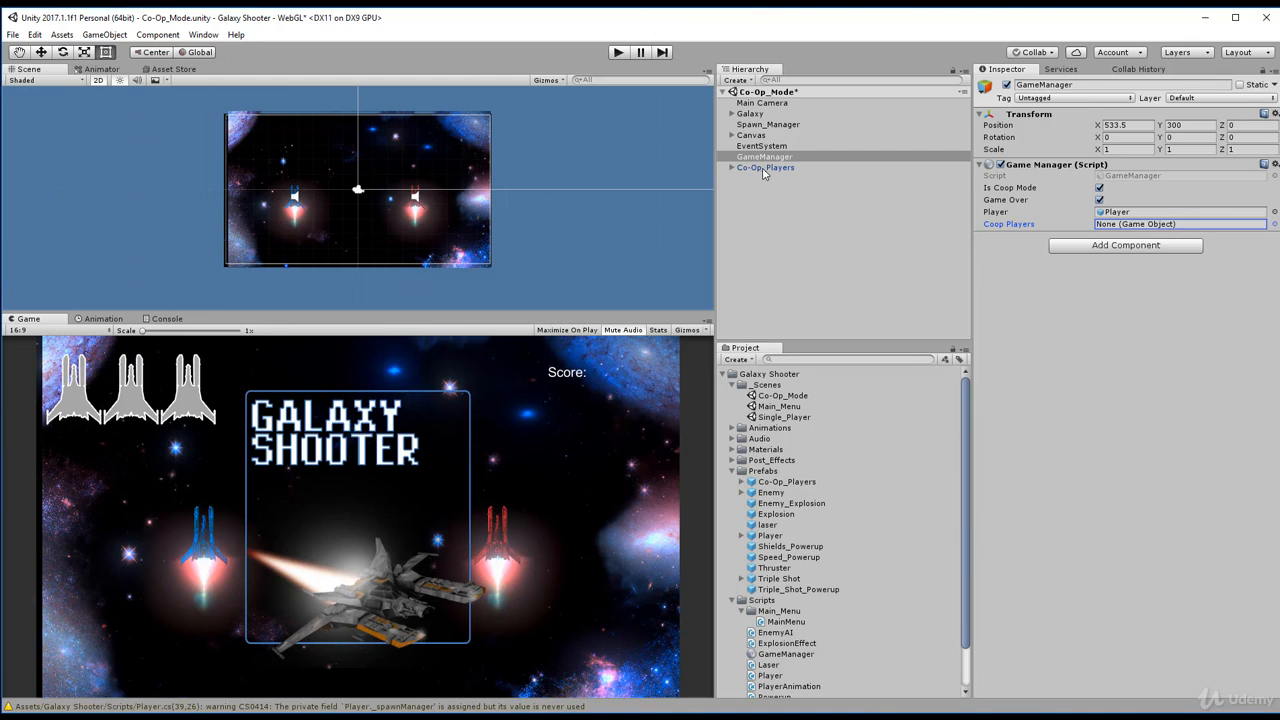
left_click_drag(766, 168, 941, 229)
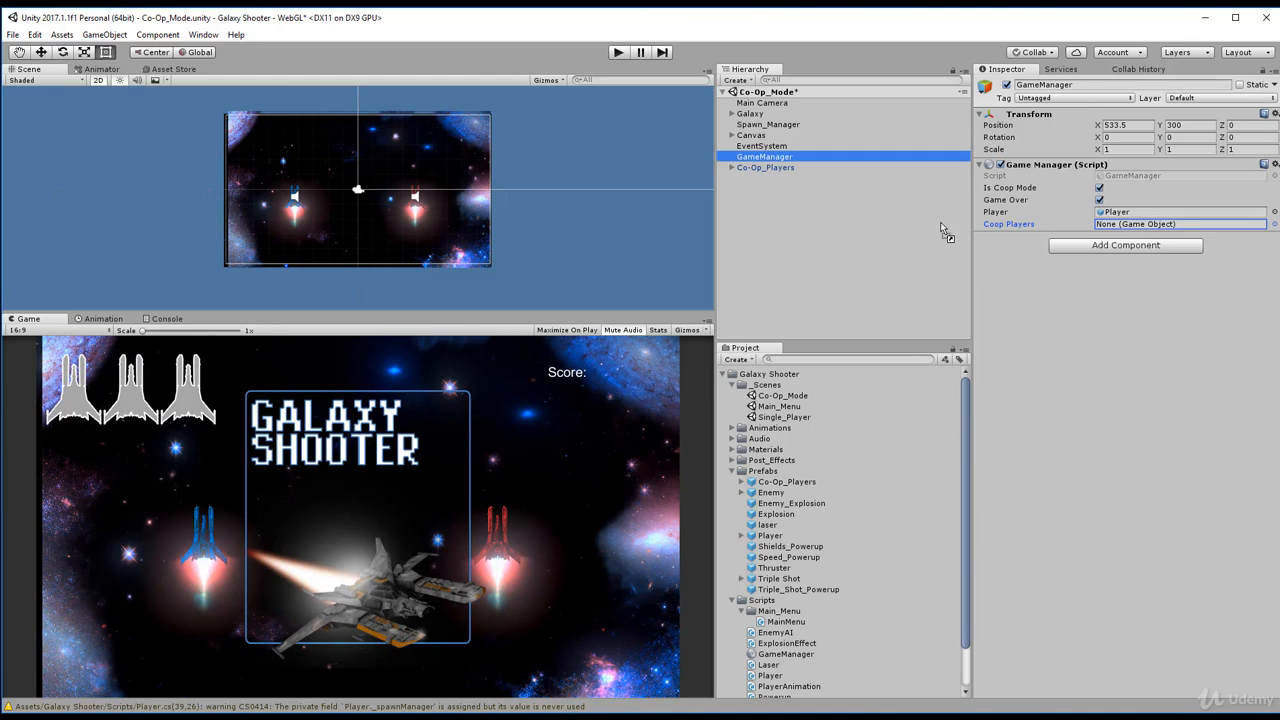
left_click_drag(825, 200, 772, 188)
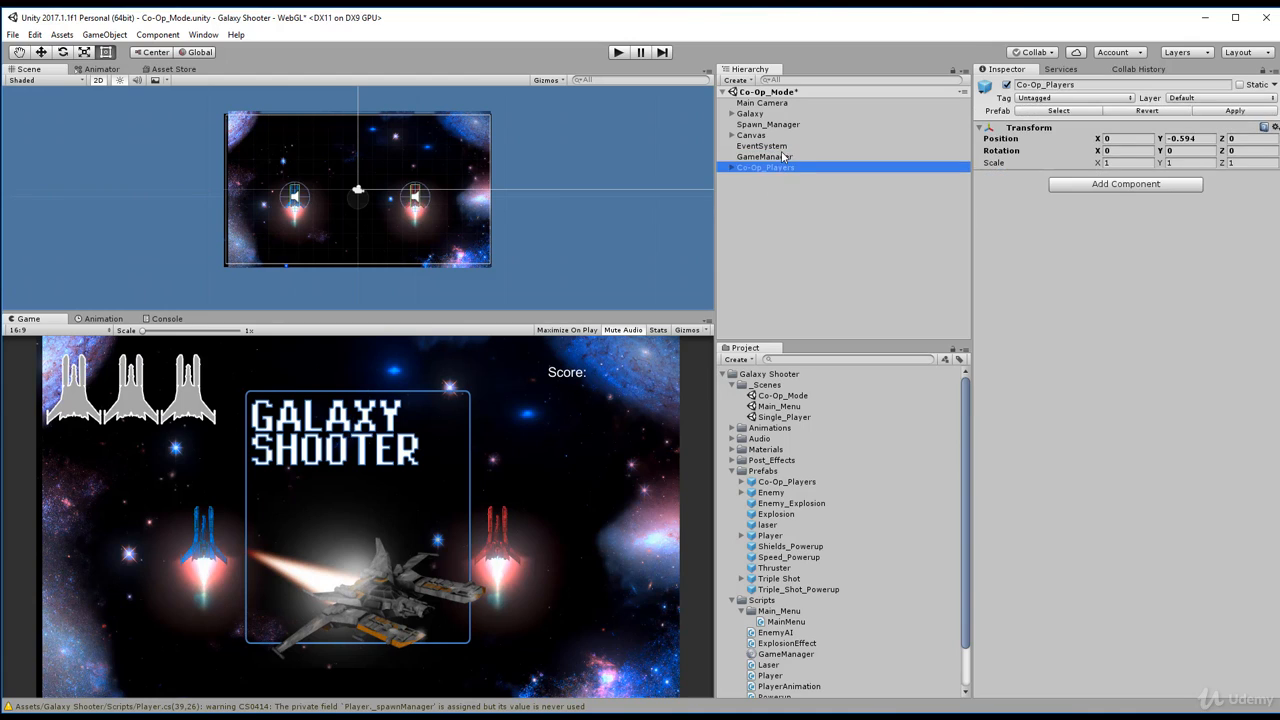
left_click(782, 155)
left_click(1118, 224)
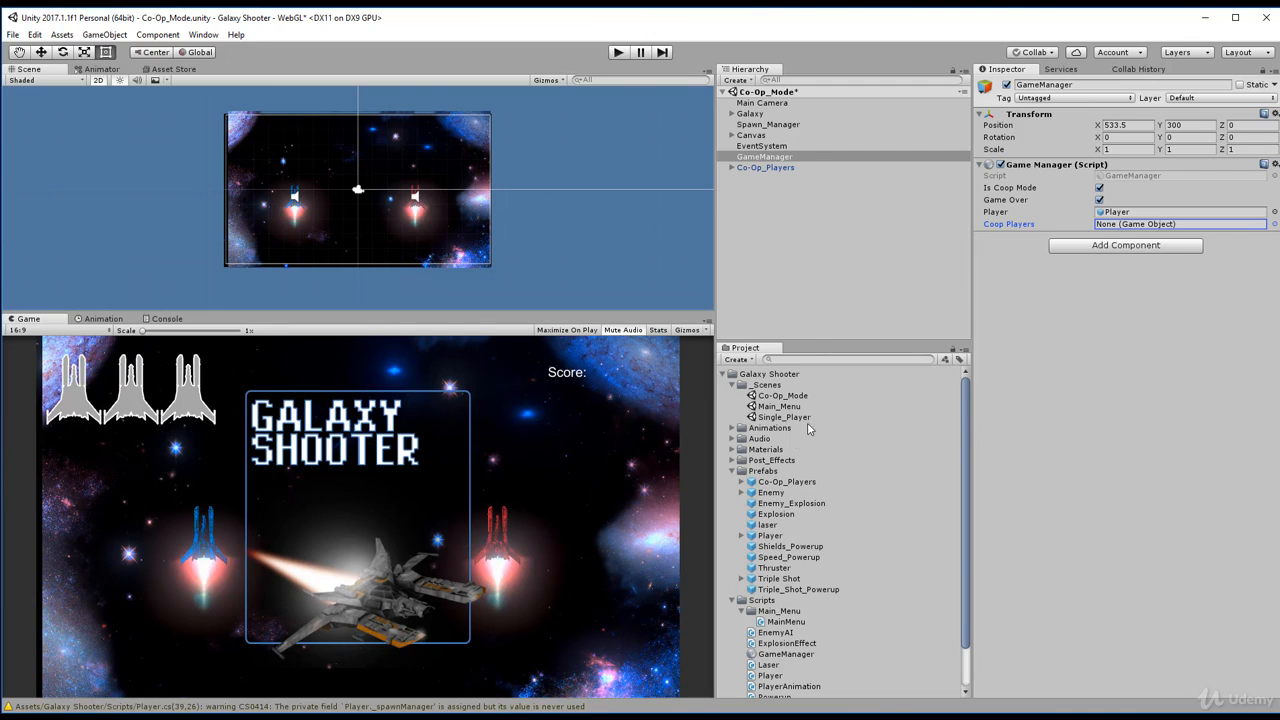
left_click_drag(768, 482, 1120, 229)
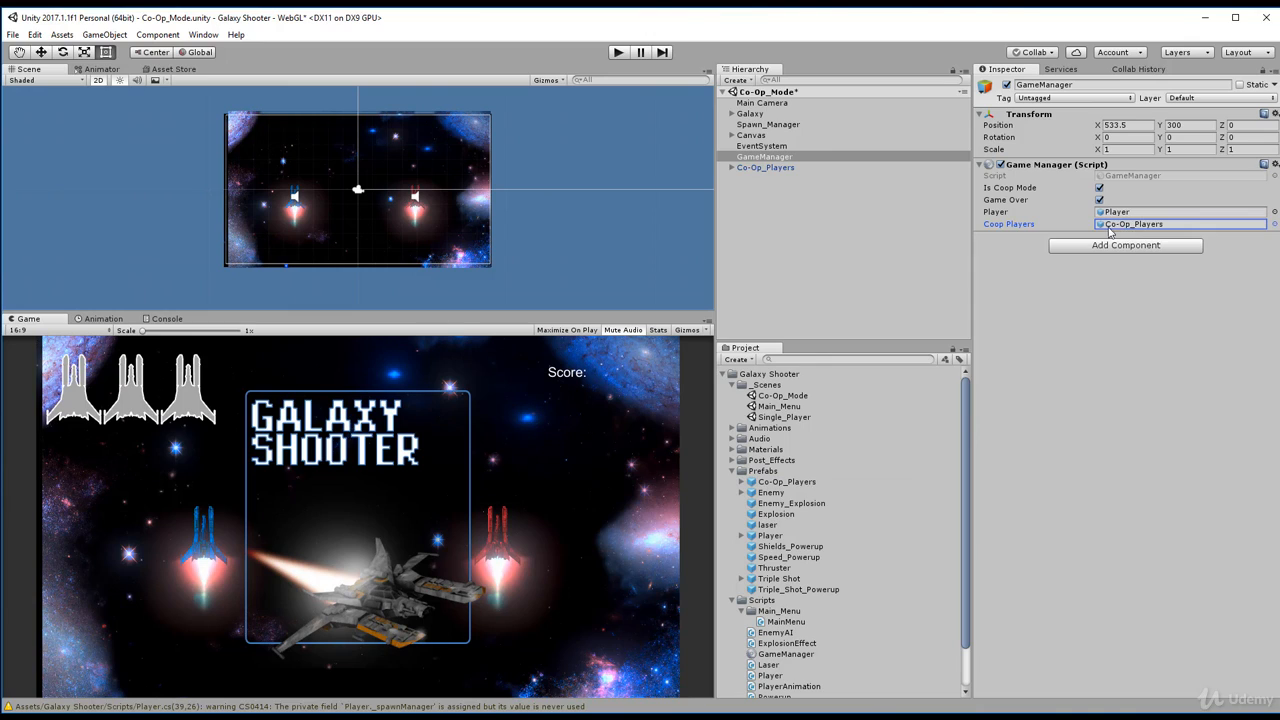
- Open the GameManager script in Visual Studio and examine the Space, Escape and isCoopMode conditions in its Update method
left_click(1115, 167)
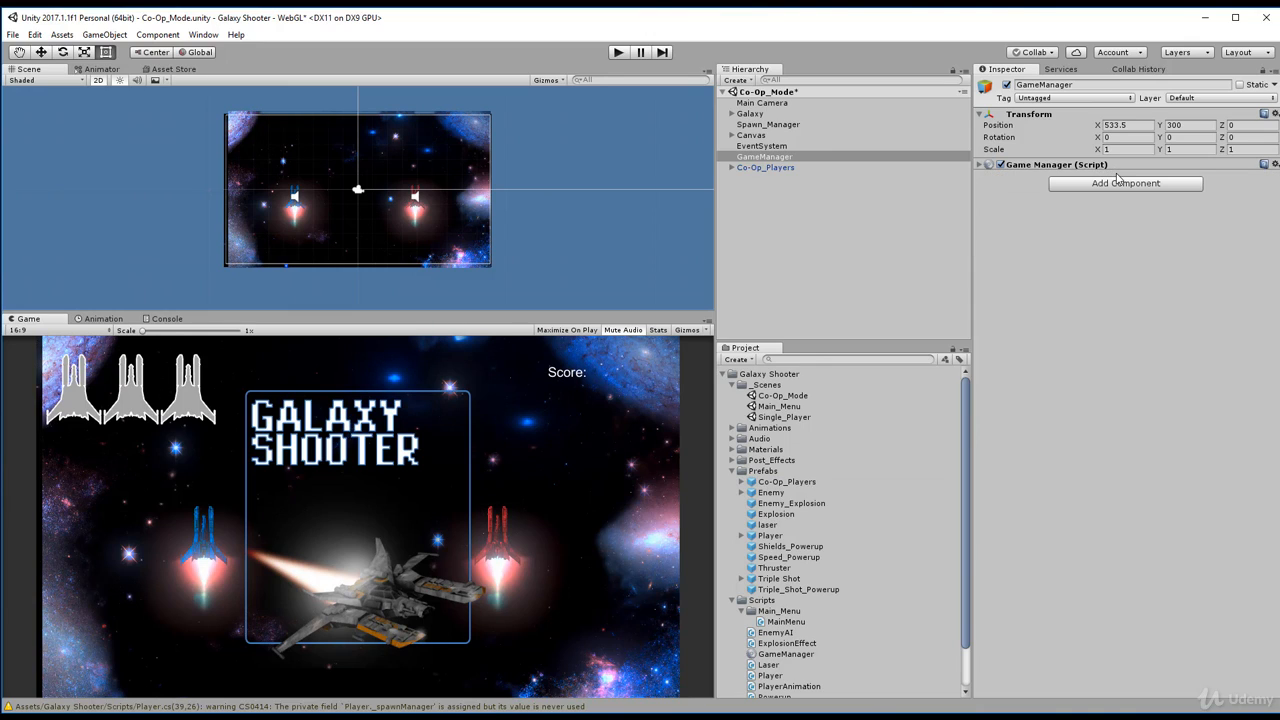
left_click(981, 166)
double_click(1125, 178)
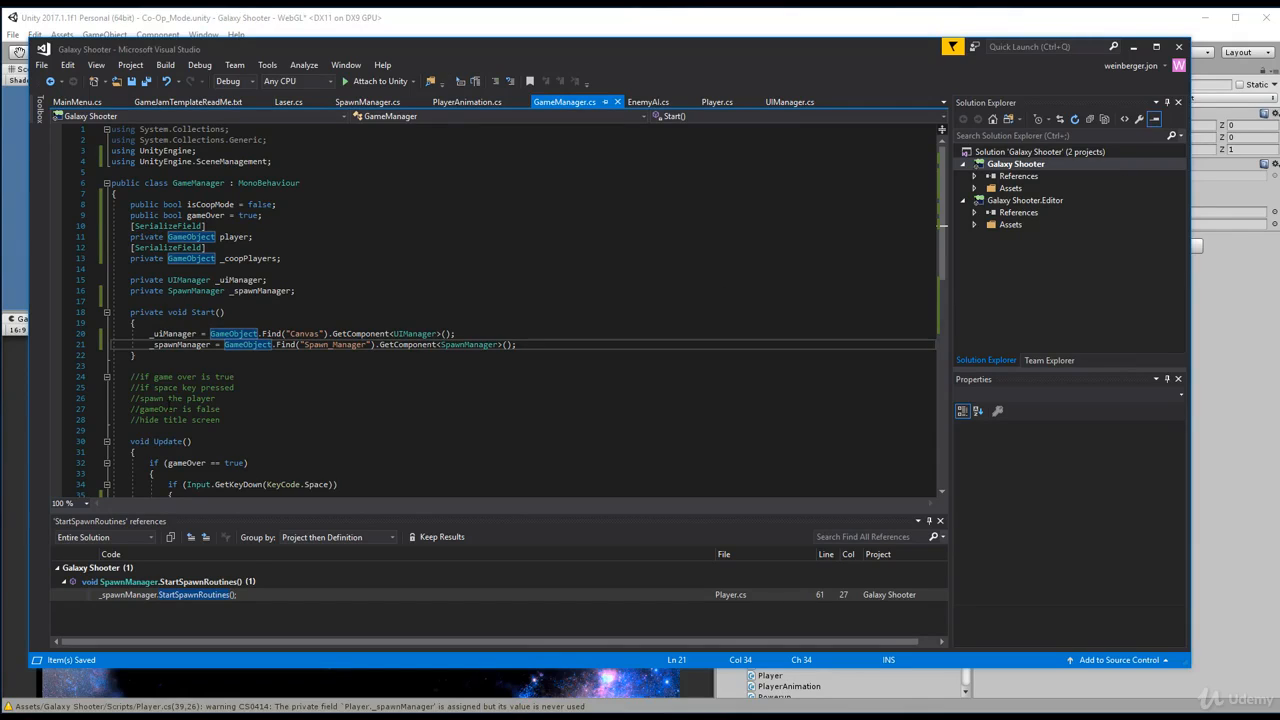
scroll(250, 357, "down", 8)
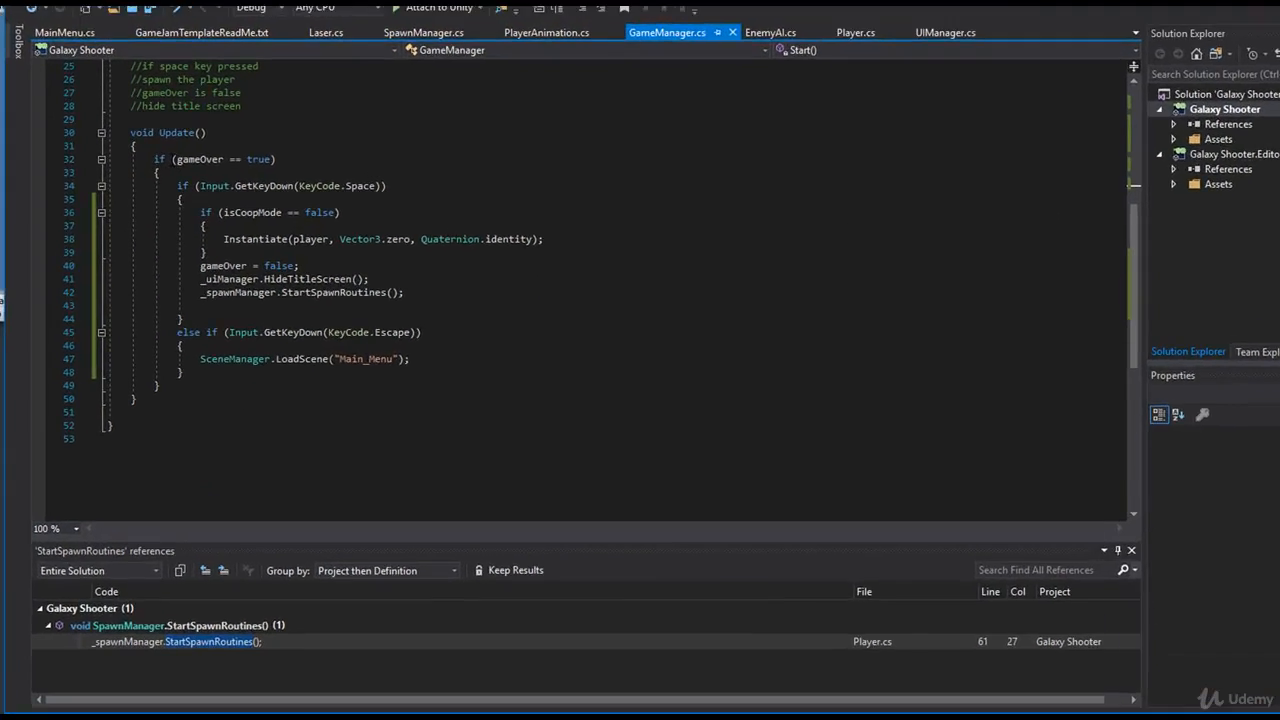
left_click_drag(272, 204, 149, 204)
left_click(203, 229)
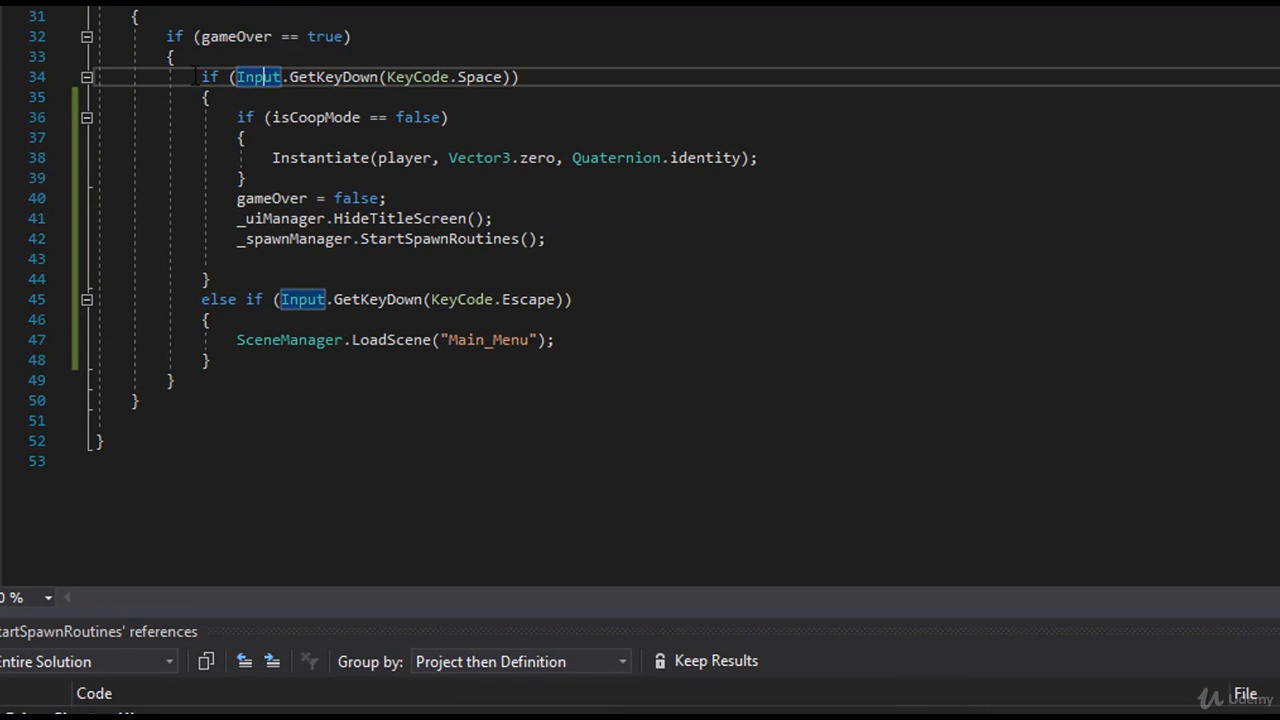
left_click_drag(196, 77, 563, 279)
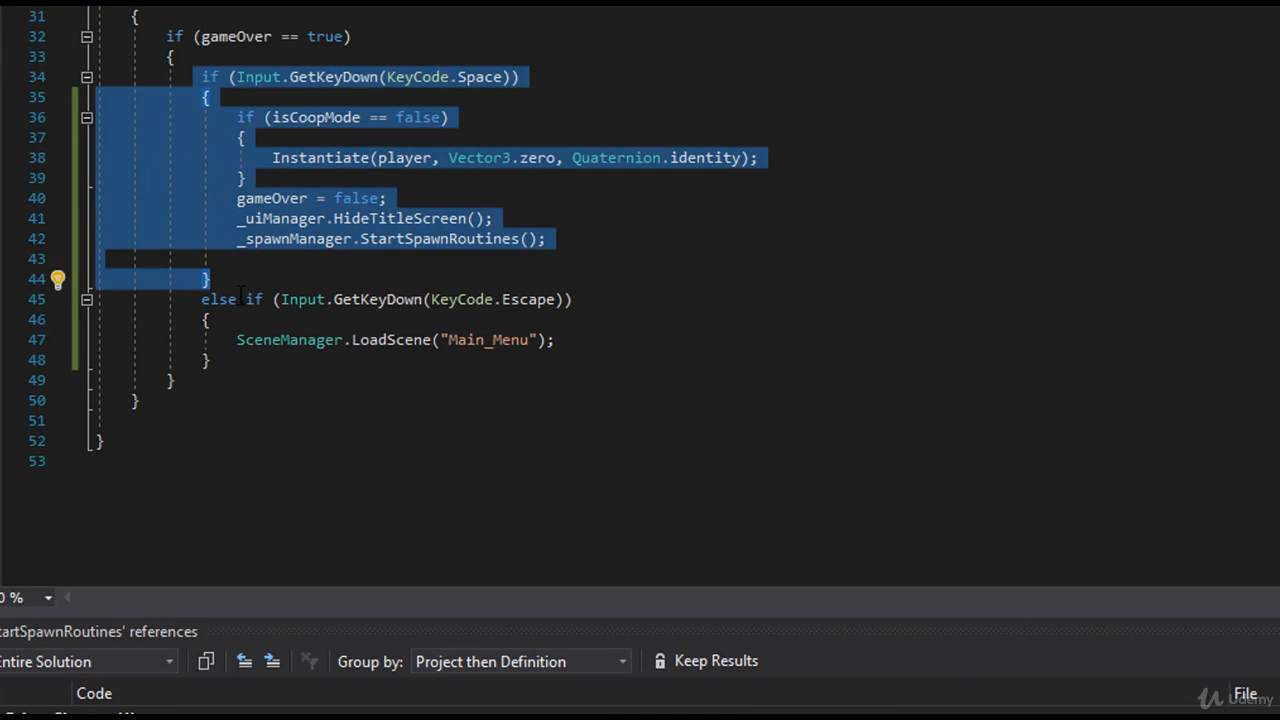
left_click_drag(176, 299, 594, 384)
left_click(365, 263)
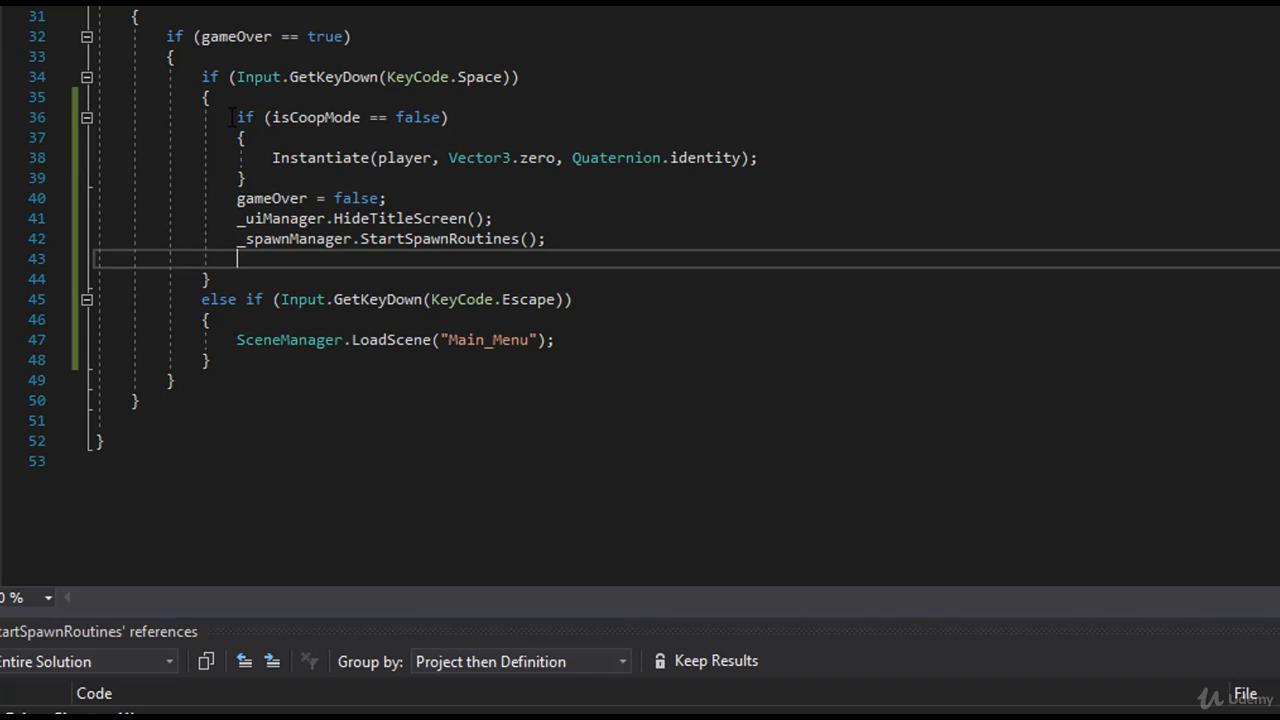
left_click_drag(231, 117, 291, 178)
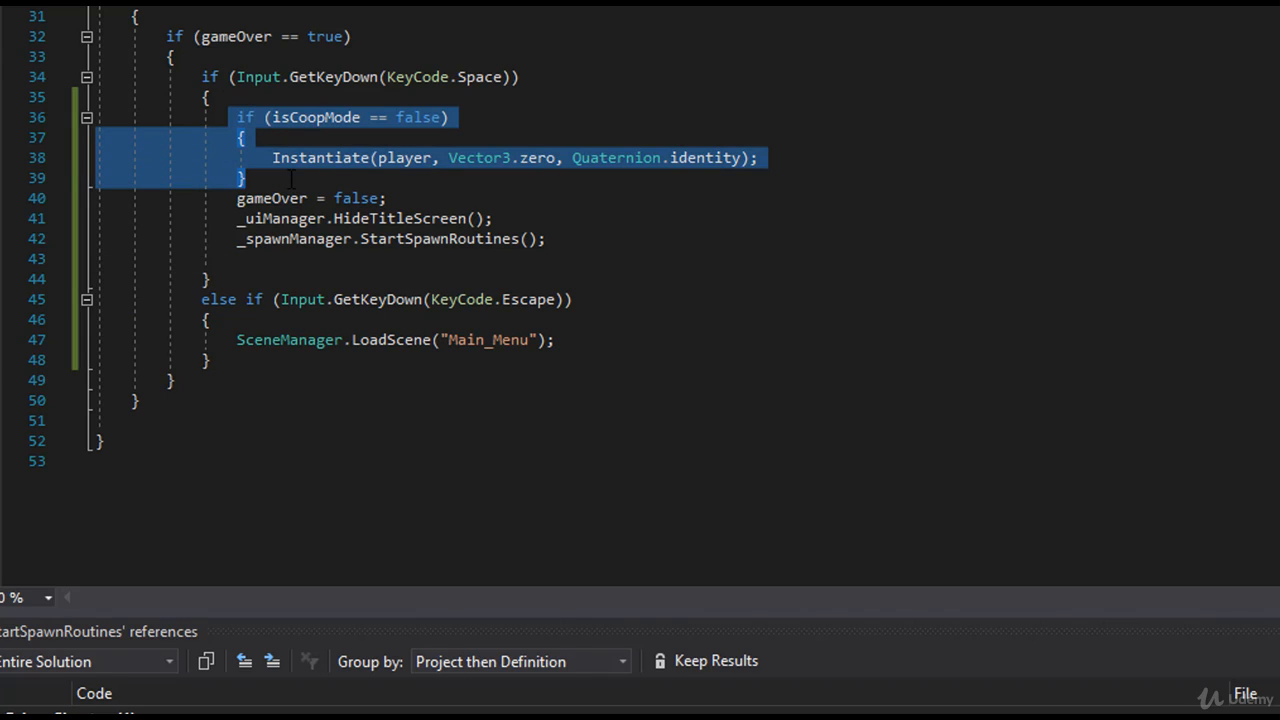
left_click(301, 115)
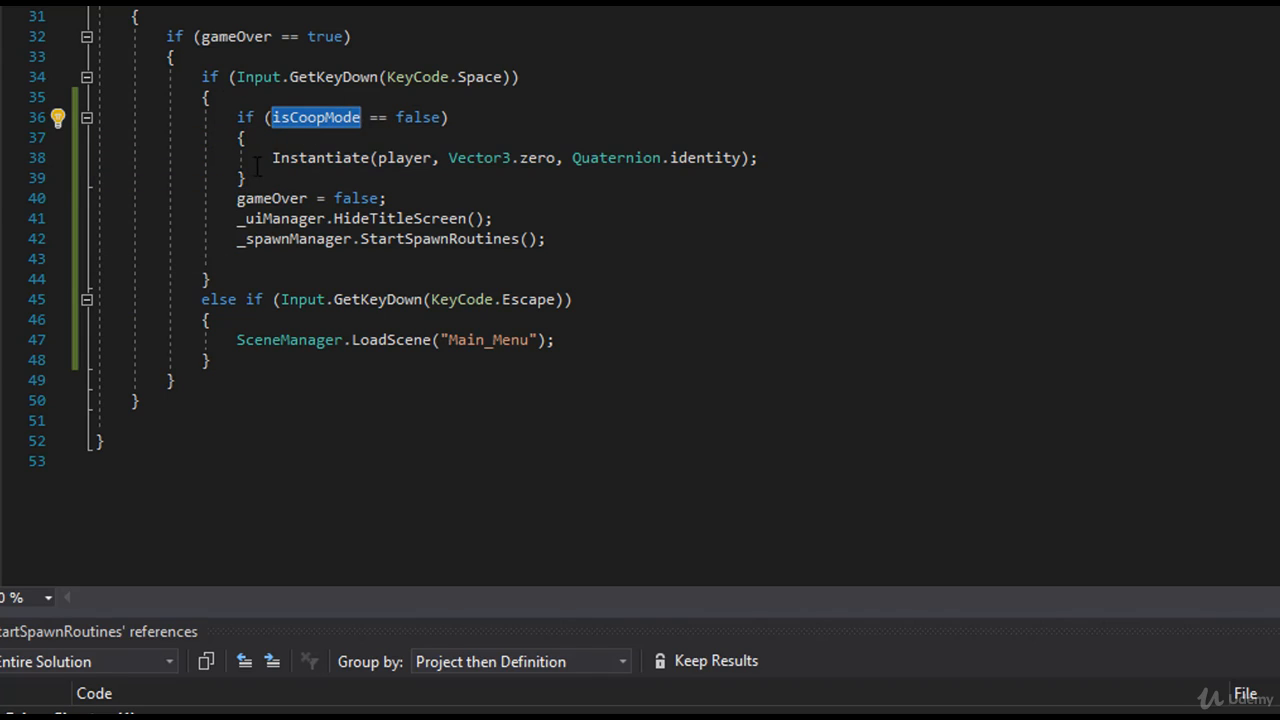
left_click_drag(271, 157, 777, 156)
- Add an else block with braces directly after the isCoopMode == false block in Update
left_click(326, 178)
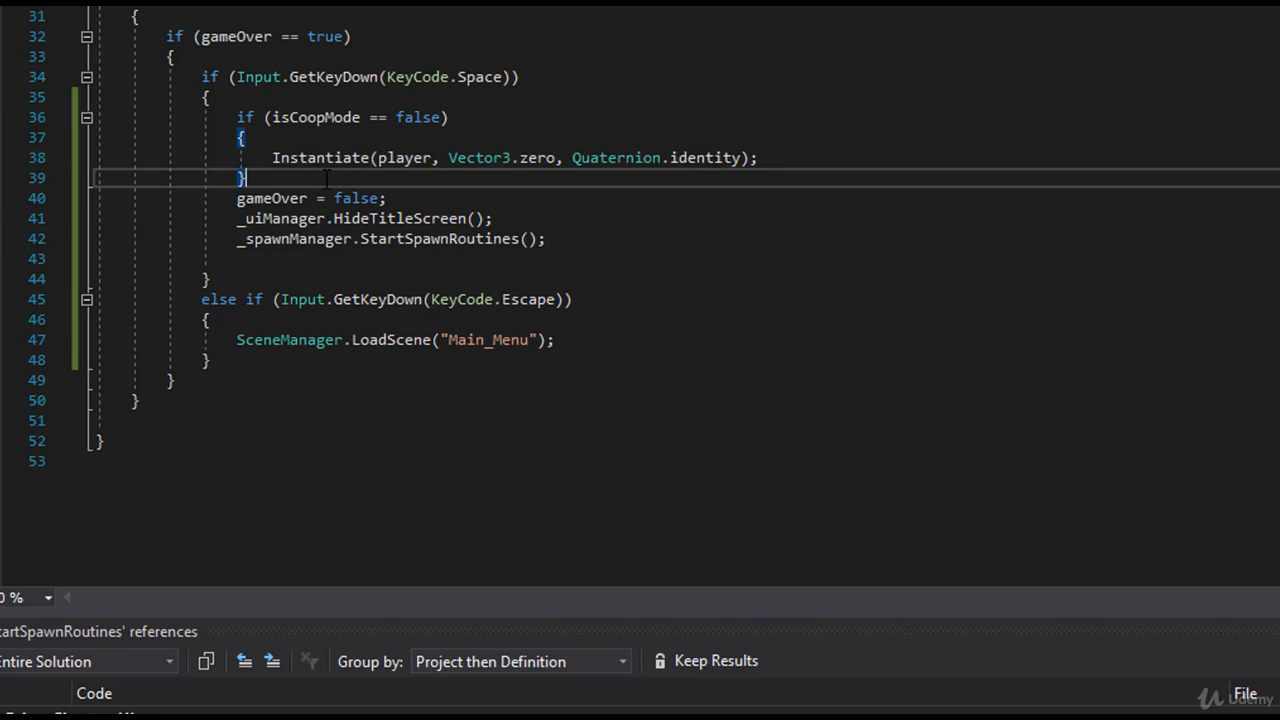
key("Return")
type("else")
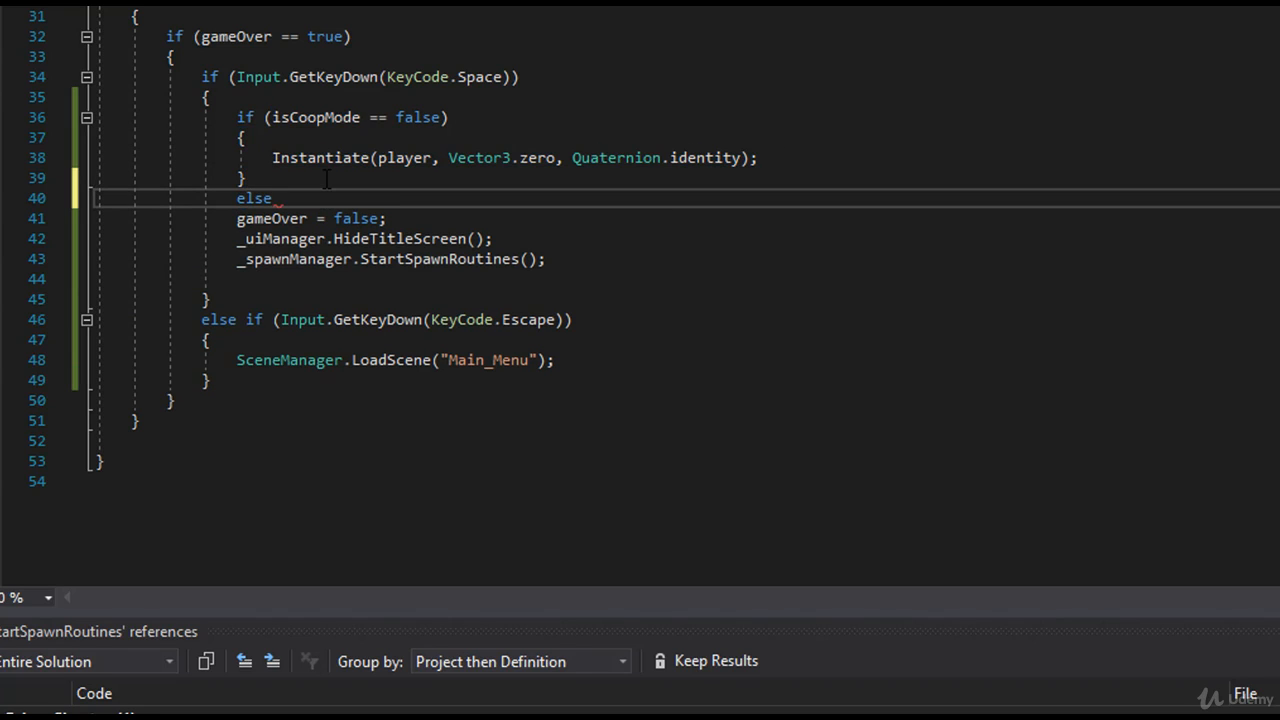
key("Return")
type("{")
key("Return")
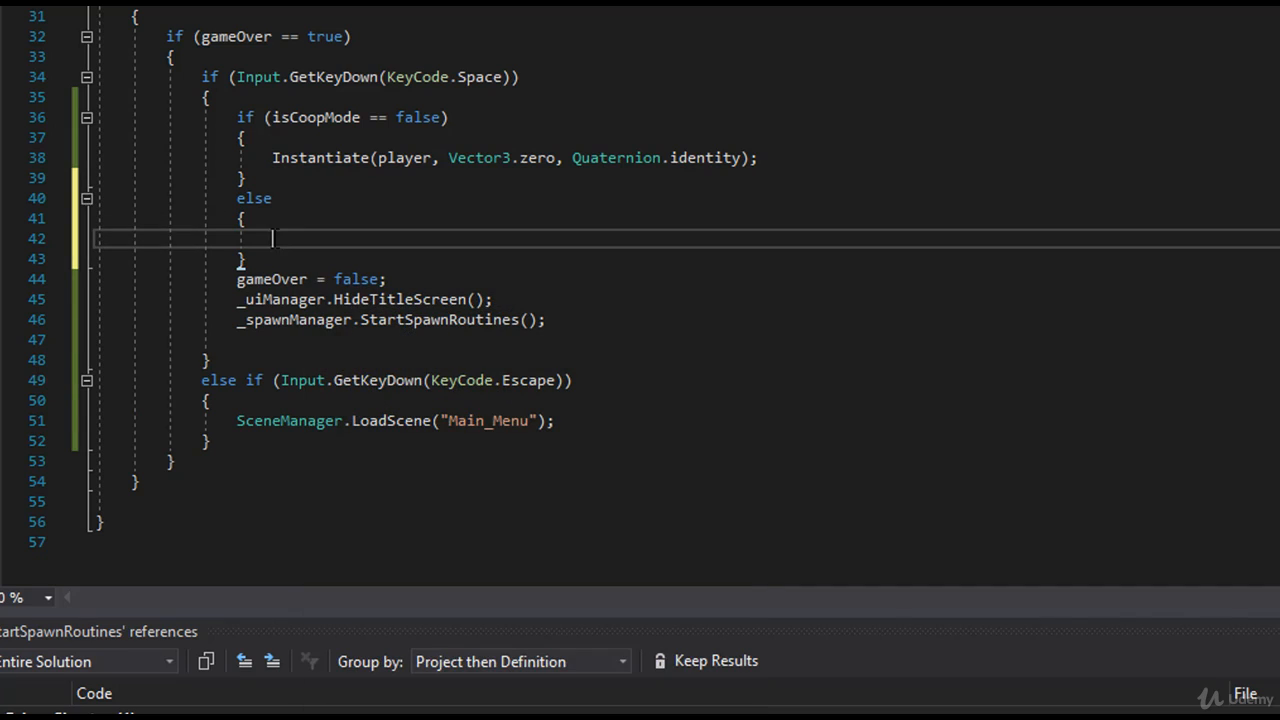
left_click_drag(220, 117, 451, 117)
left_click_drag(274, 158, 846, 171)
left_click(352, 250)
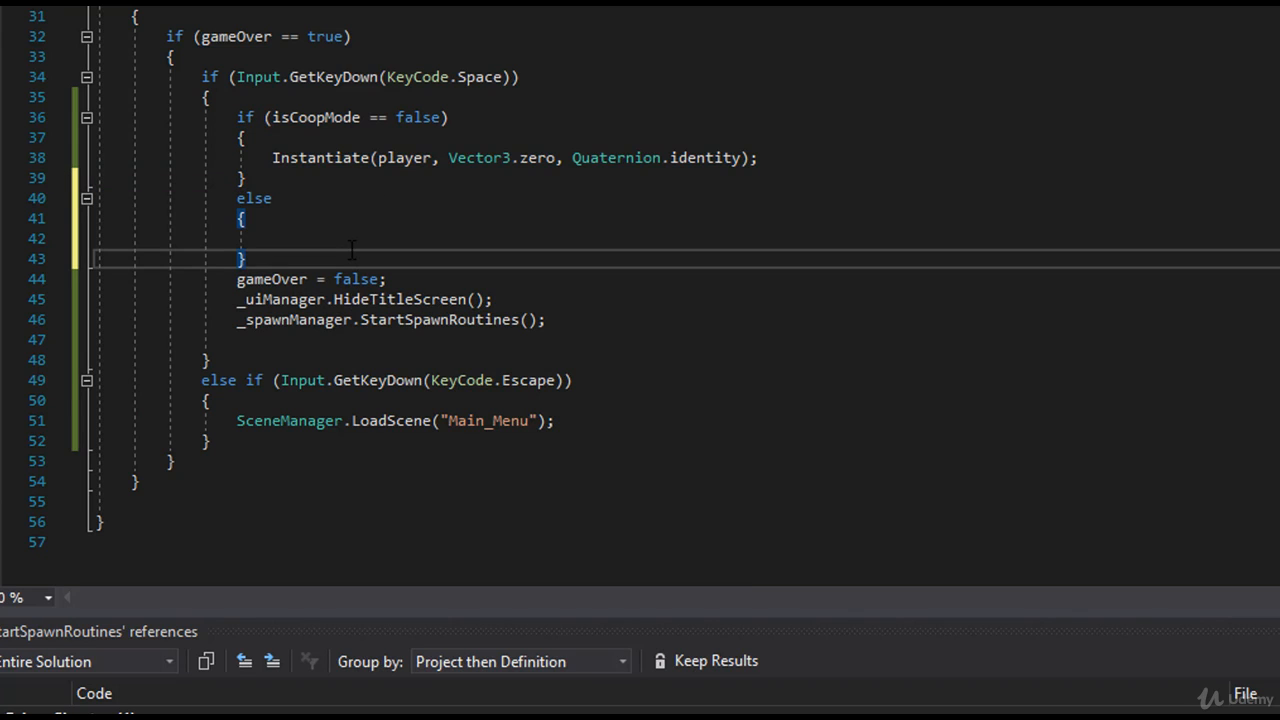
- Instantiate _coopPlayers at Vector3.zero with Quaternion.identity inside the else block, then save the script and return to Unity
left_click(350, 237)
type("instant")
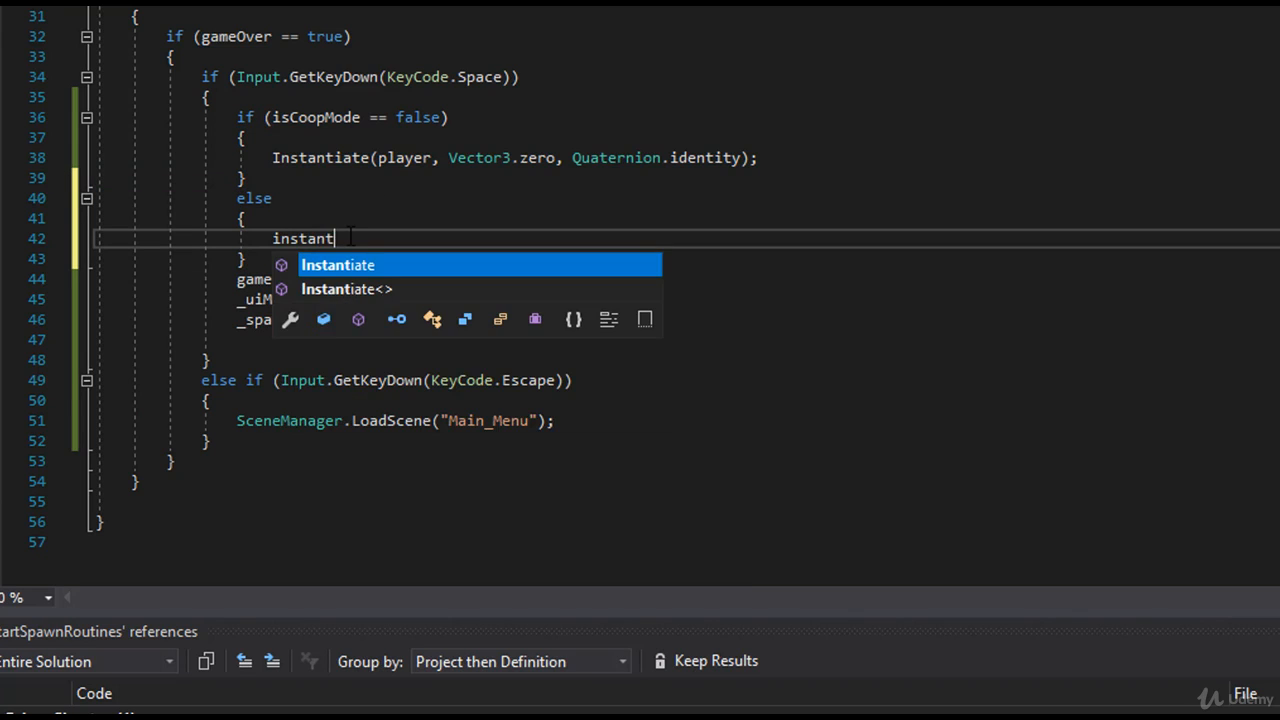
key("Tab")
type("(_coop")
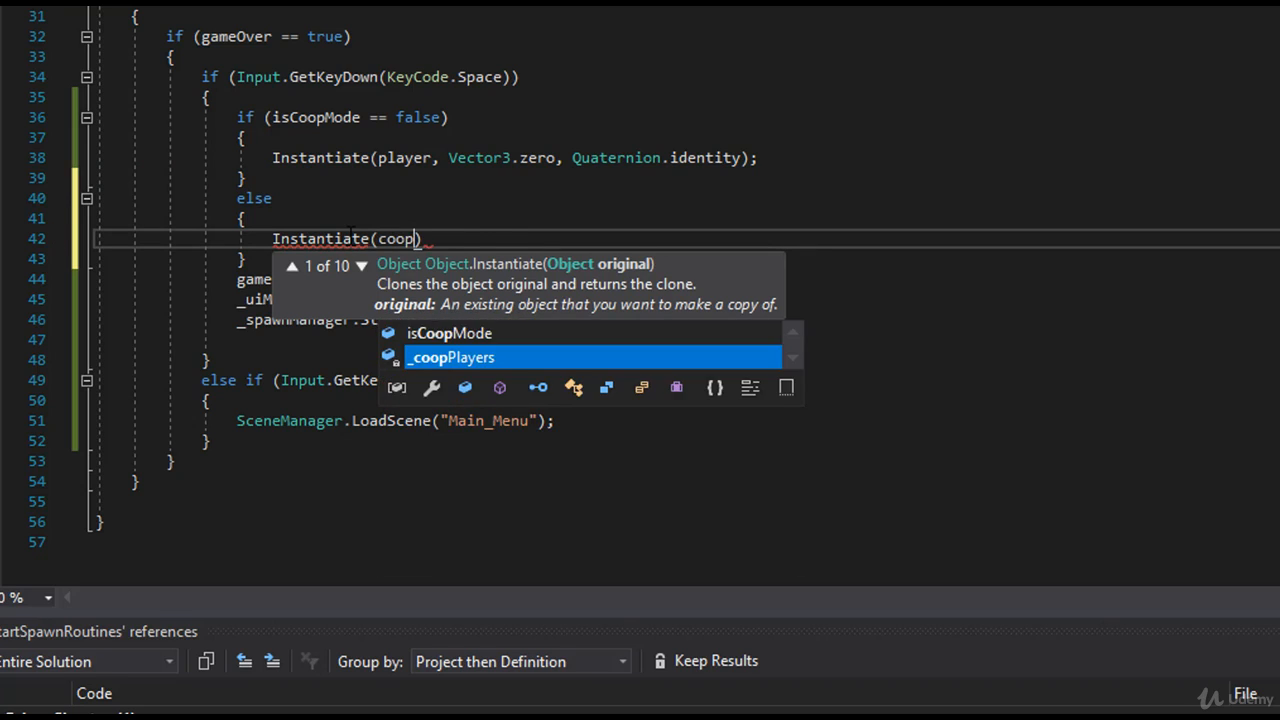
key("Tab")
type(", vecto")
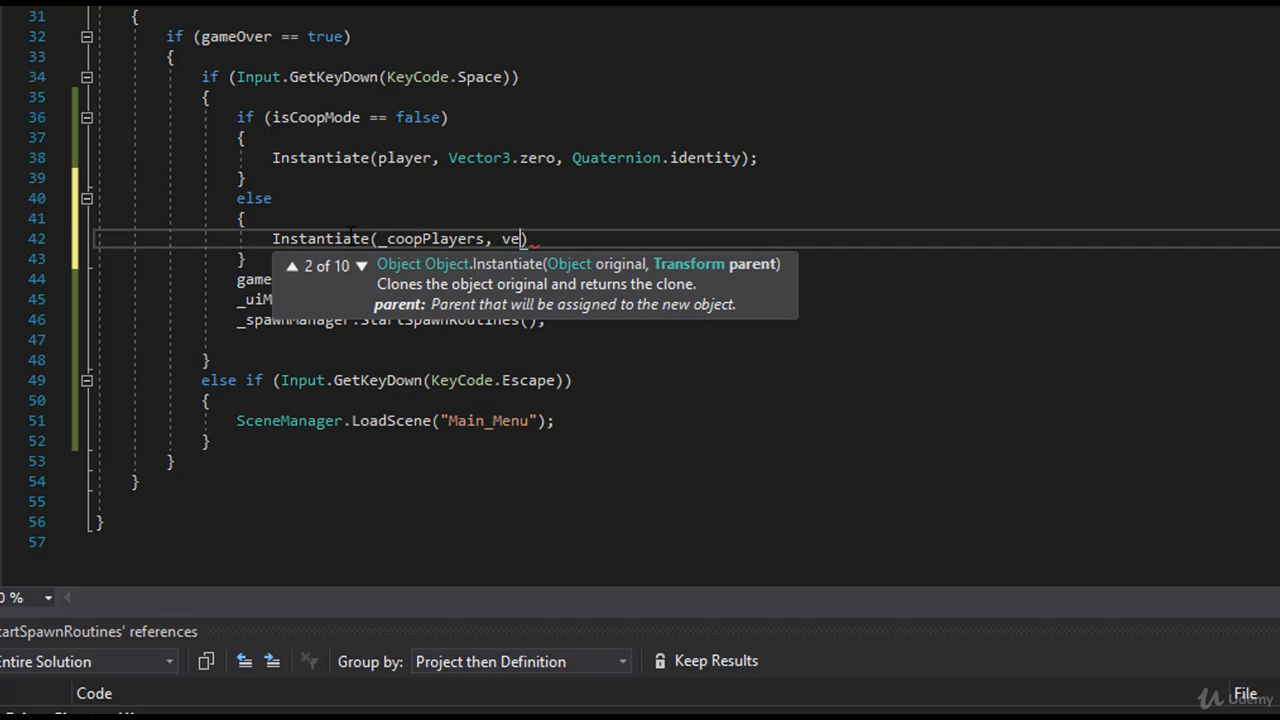
key("Tab")
type(".ze")
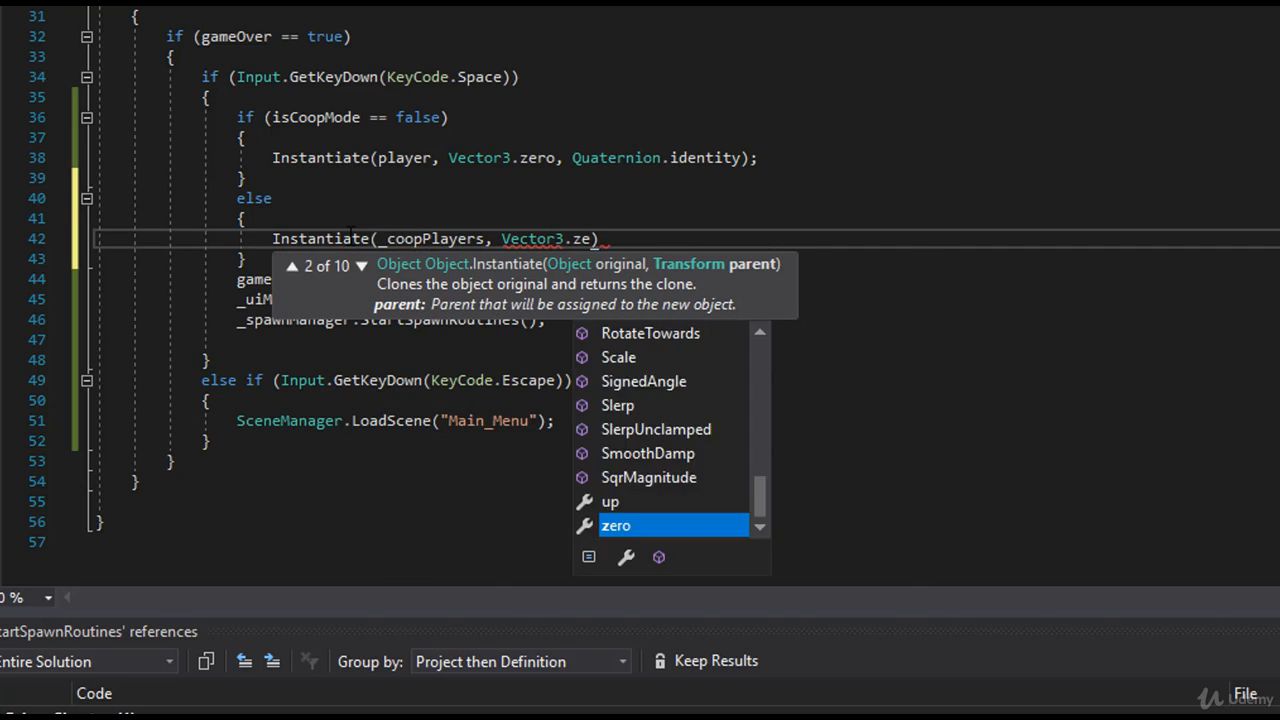
key("Tab")
type(", quat")
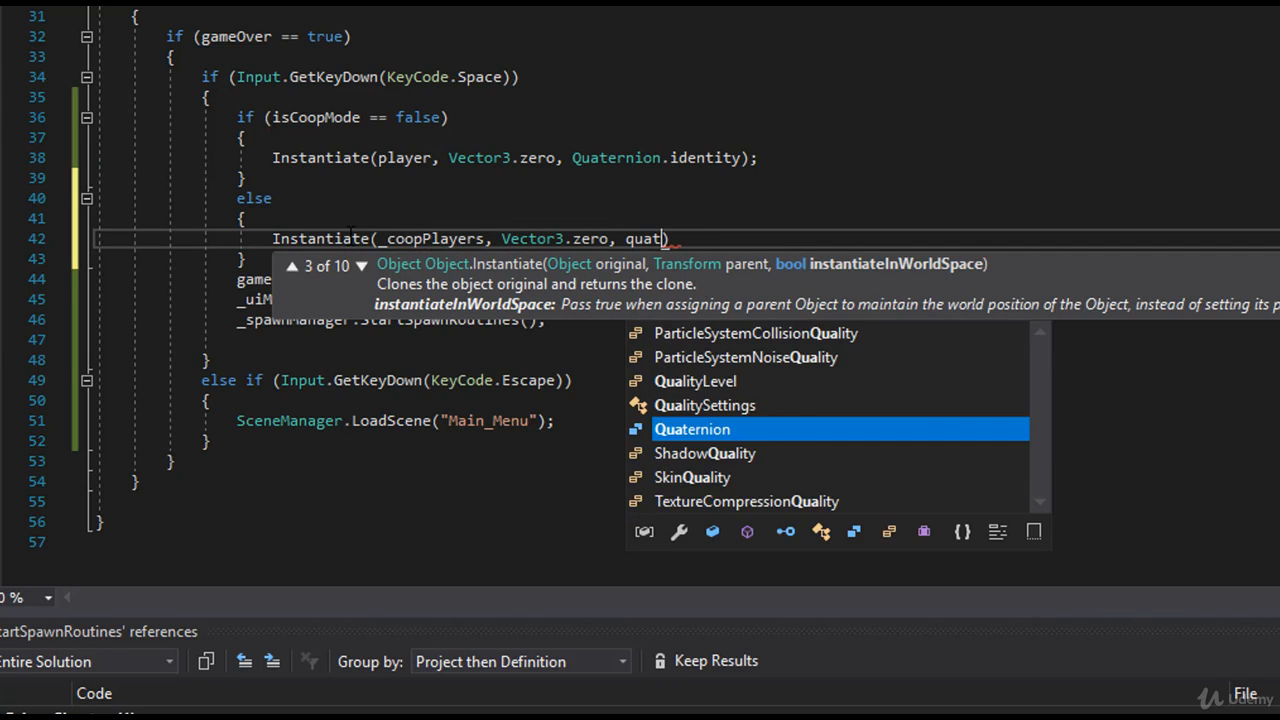
key("Tab")
type(".ident")
key("Tab")
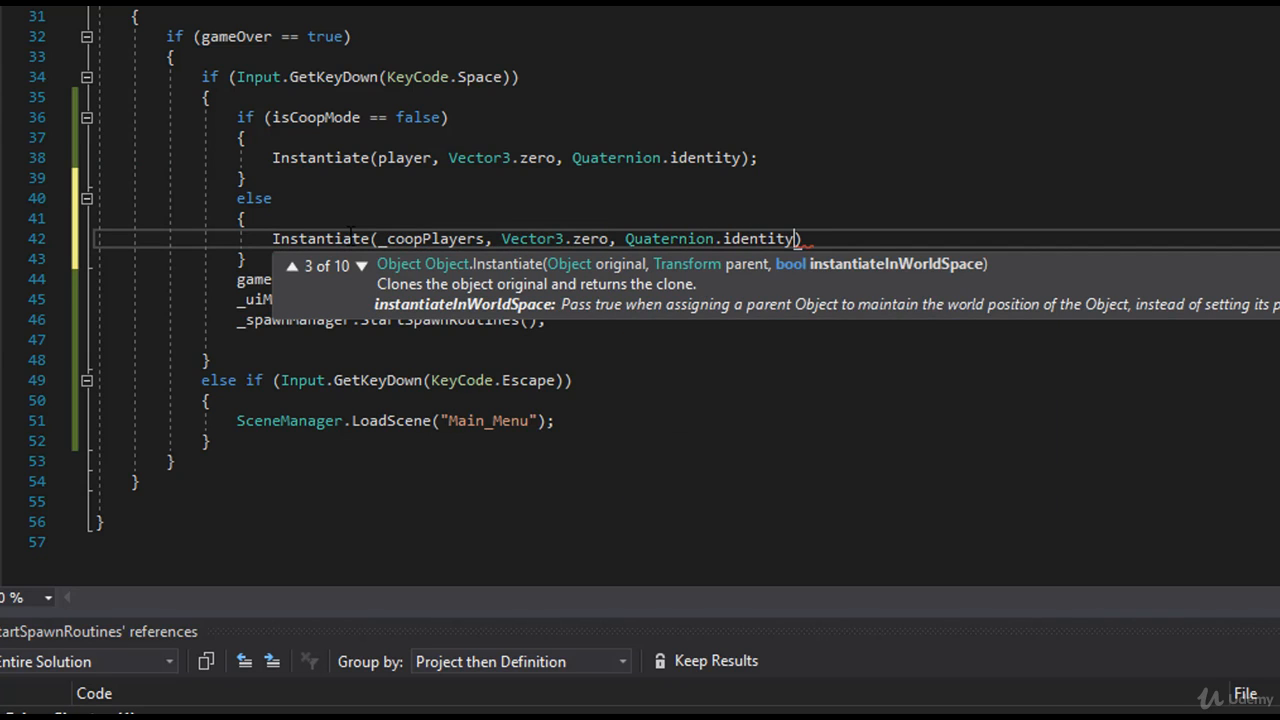
type(")")
key("ctrl+s")
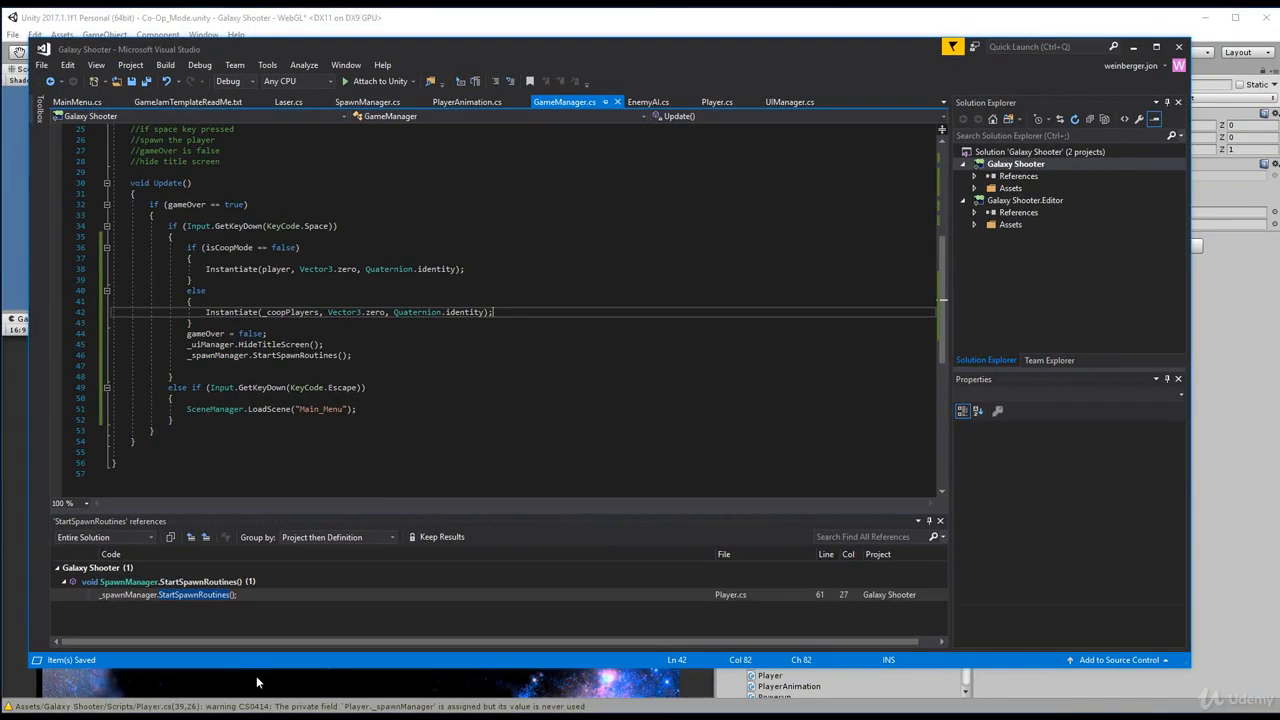
left_click(256, 680)
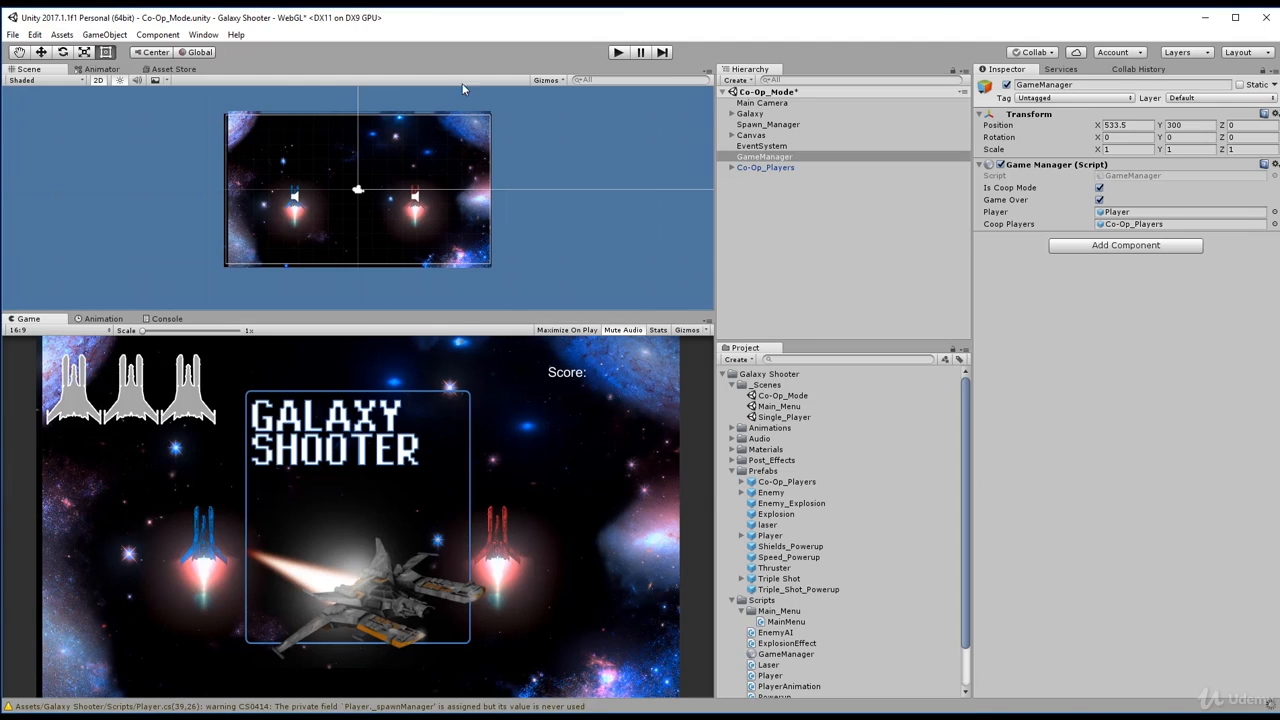
- Play-test the Co-Op_Mode scene by starting a round, moving and firing the blue ship around the enemies, and stop the game
left_click(621, 52)
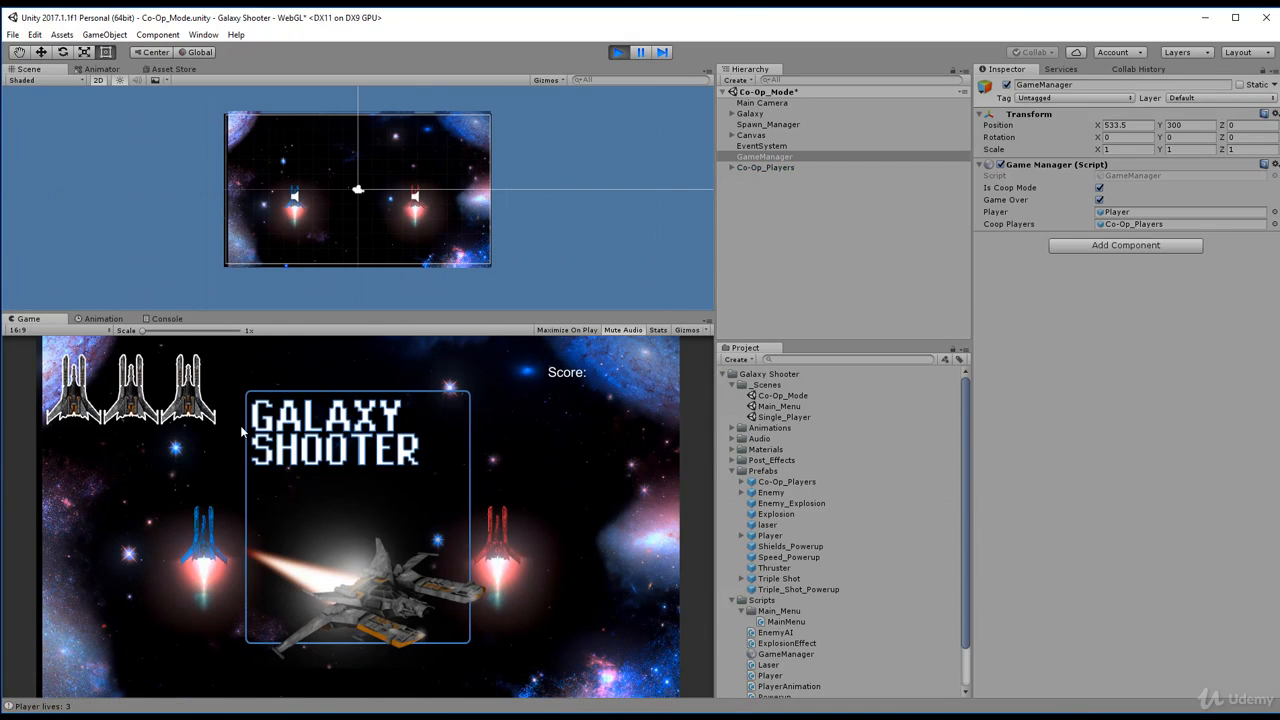
key("s")
key("d")
key("w")
key("space")
key("a")
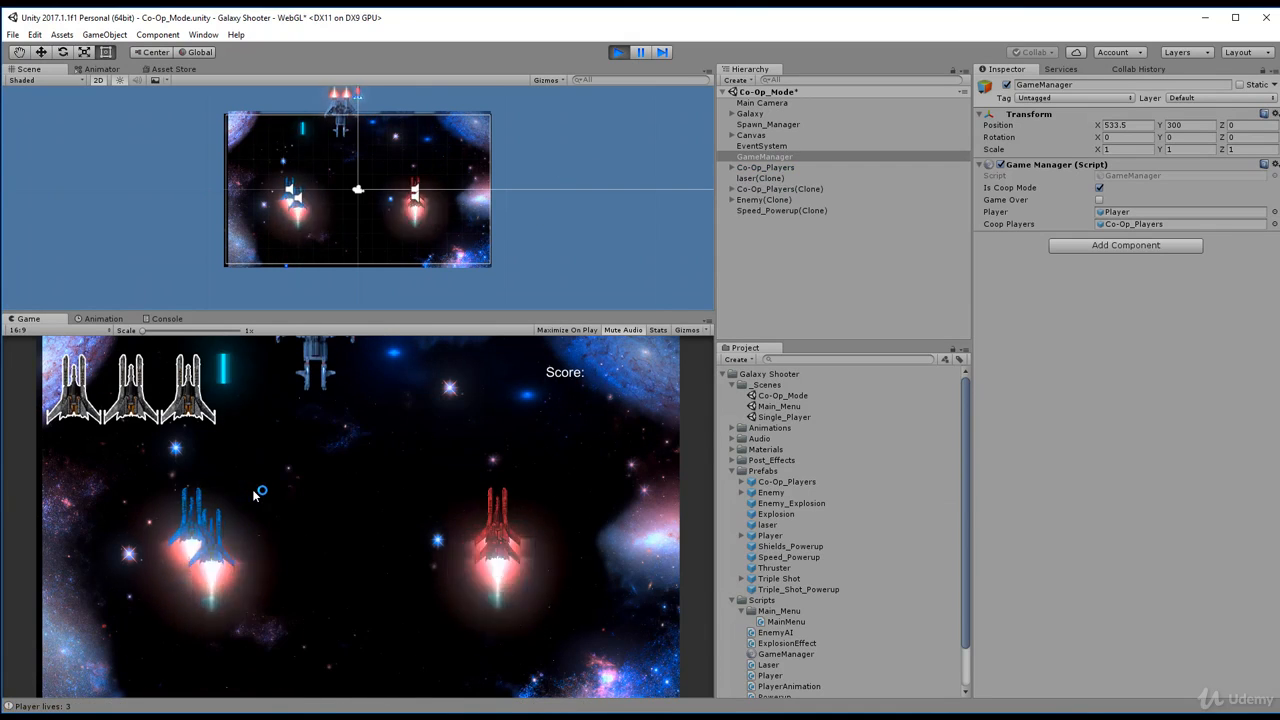
key("d")
key("space")
key("space")
key("d")
key("space")
key("space")
key("space")
key("space")
key("space")
key("a")
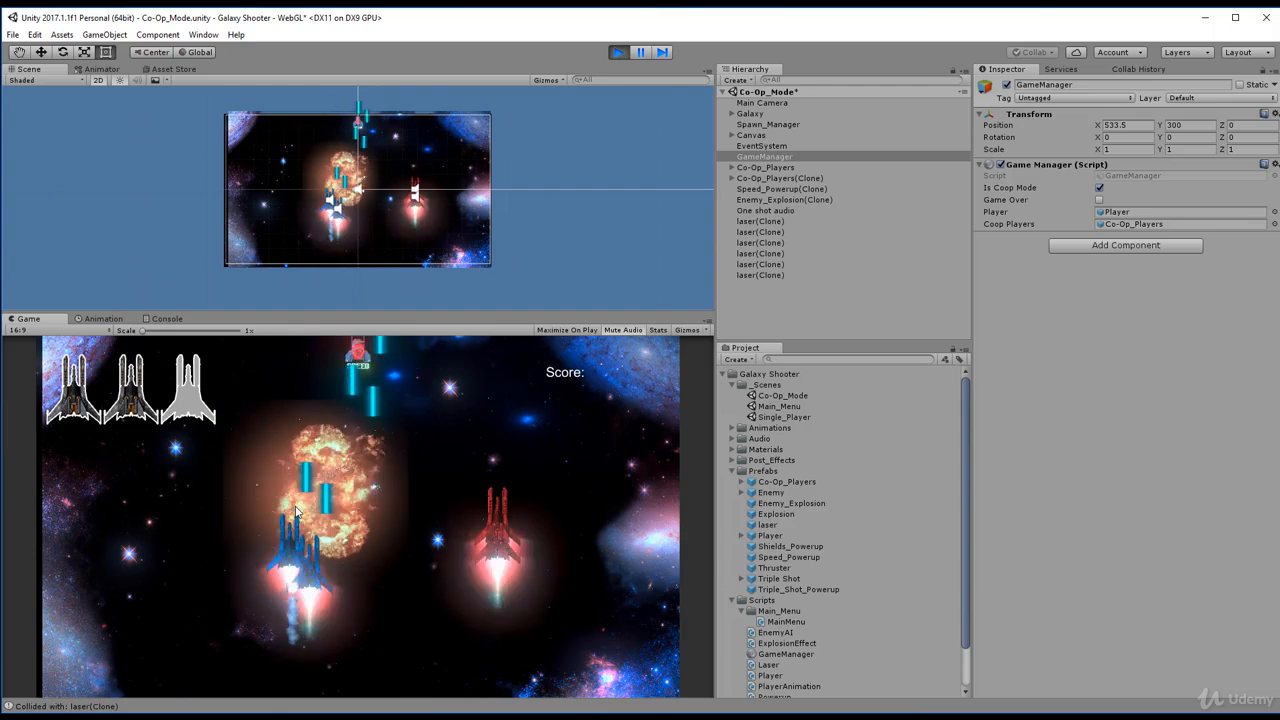
key("d")
key("space")
key("space")
key("space")
key("space")
key("space")
key("w")
key("a")
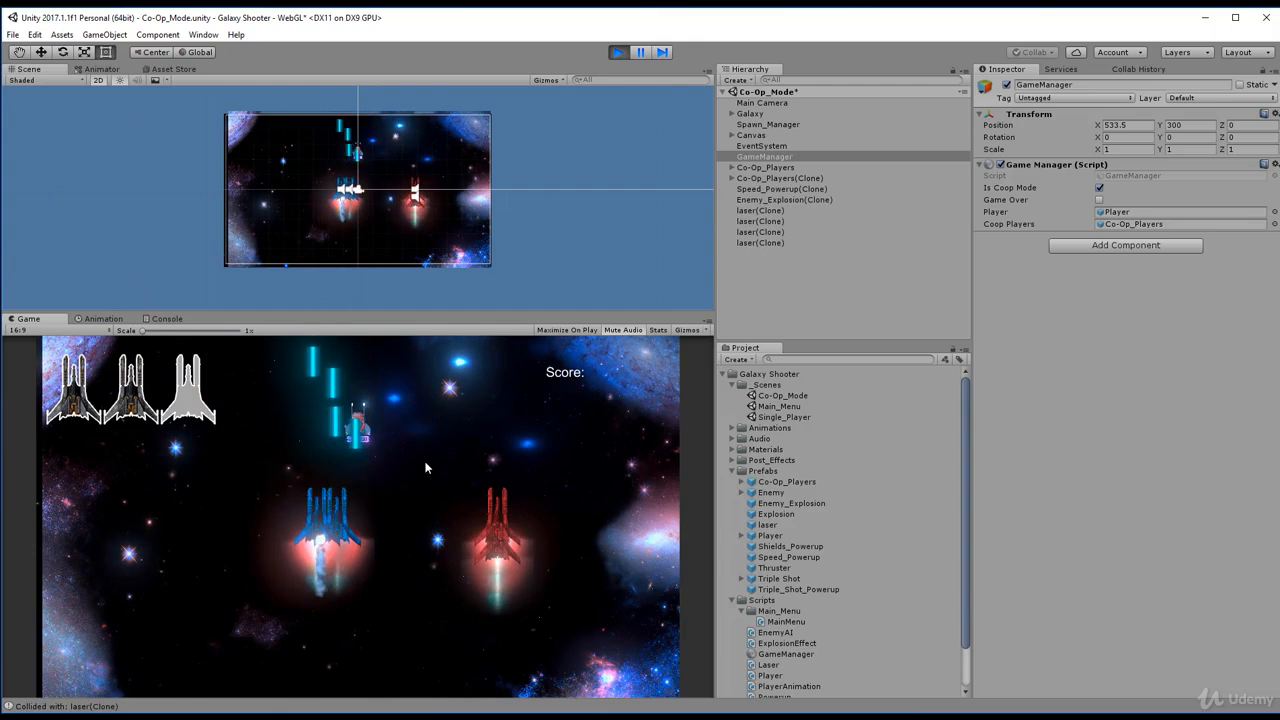
key("s")
key("d")
key("ctrl+p")
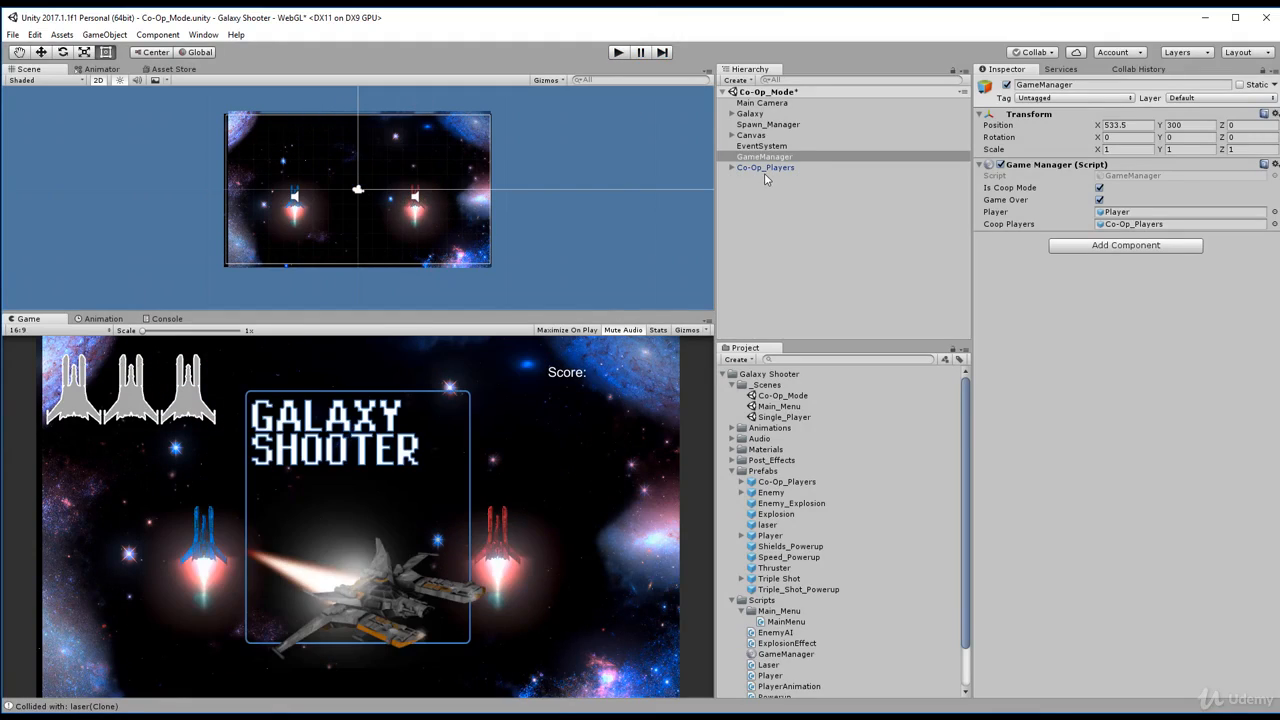
- Delete the Co-Op_Players object from the scene hierarchy and run the game again
left_click(766, 168)
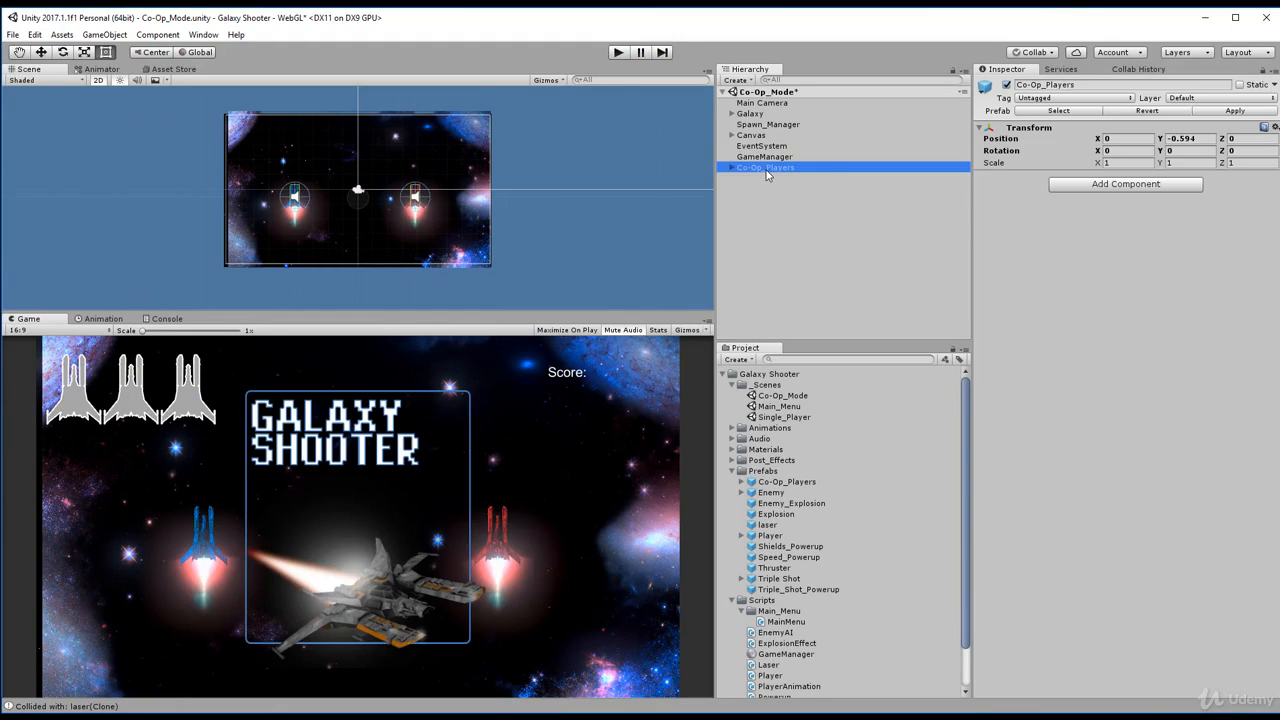
key("Delete")
left_click(616, 53)
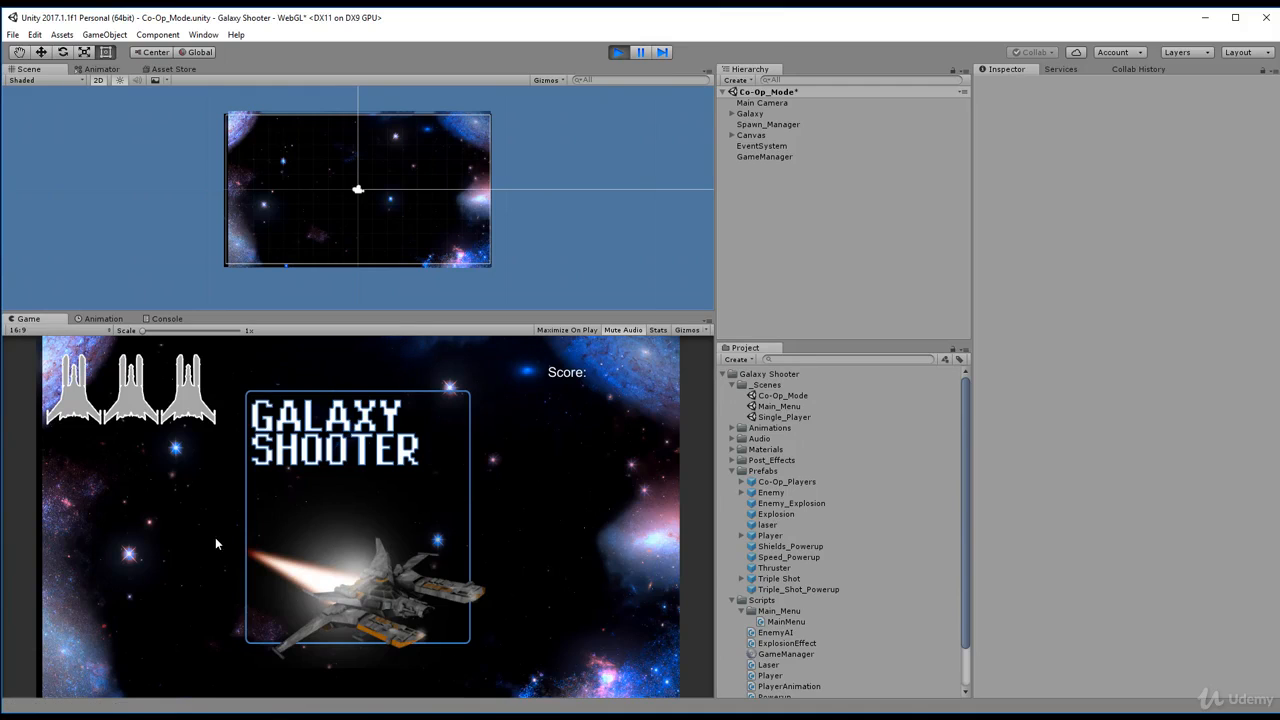
- Start a co-op round and test moving and firing with both the blue and the red player ships
key("space")
key("a")
key("space")
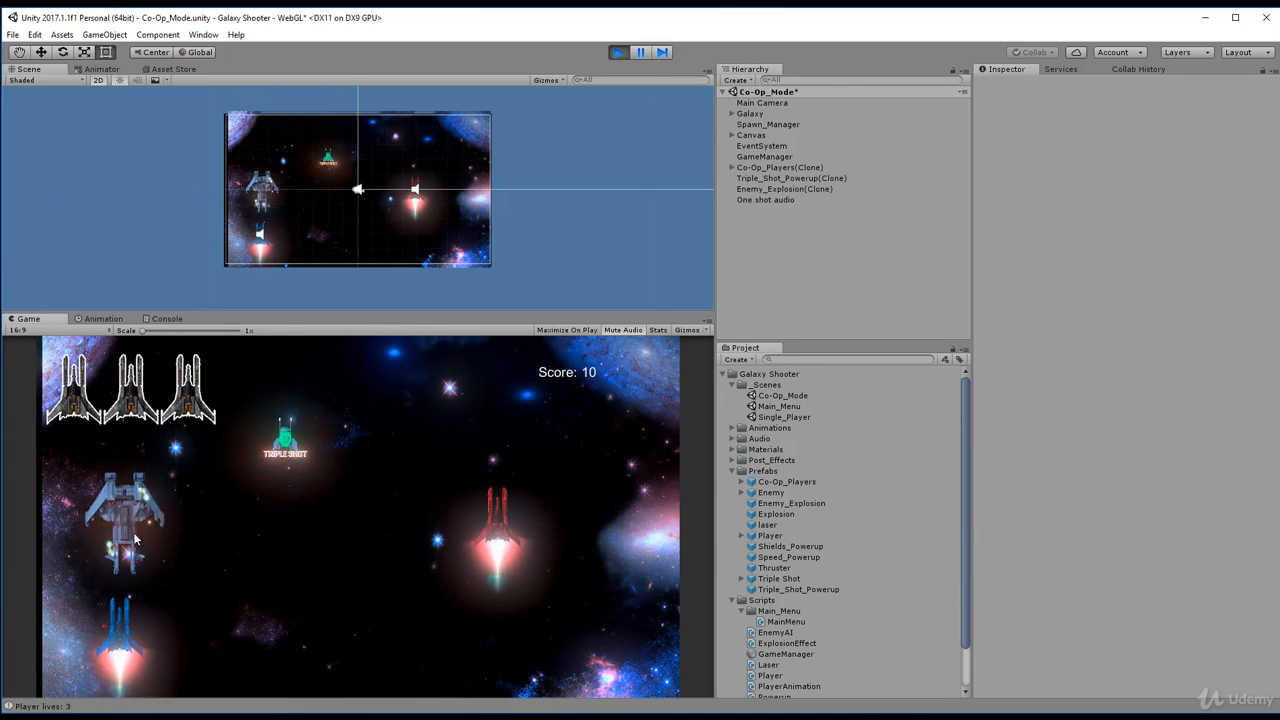
key("d")
key("space")
key("space")
key("a")
key("space")
key("a")
key("s")
key("Down")
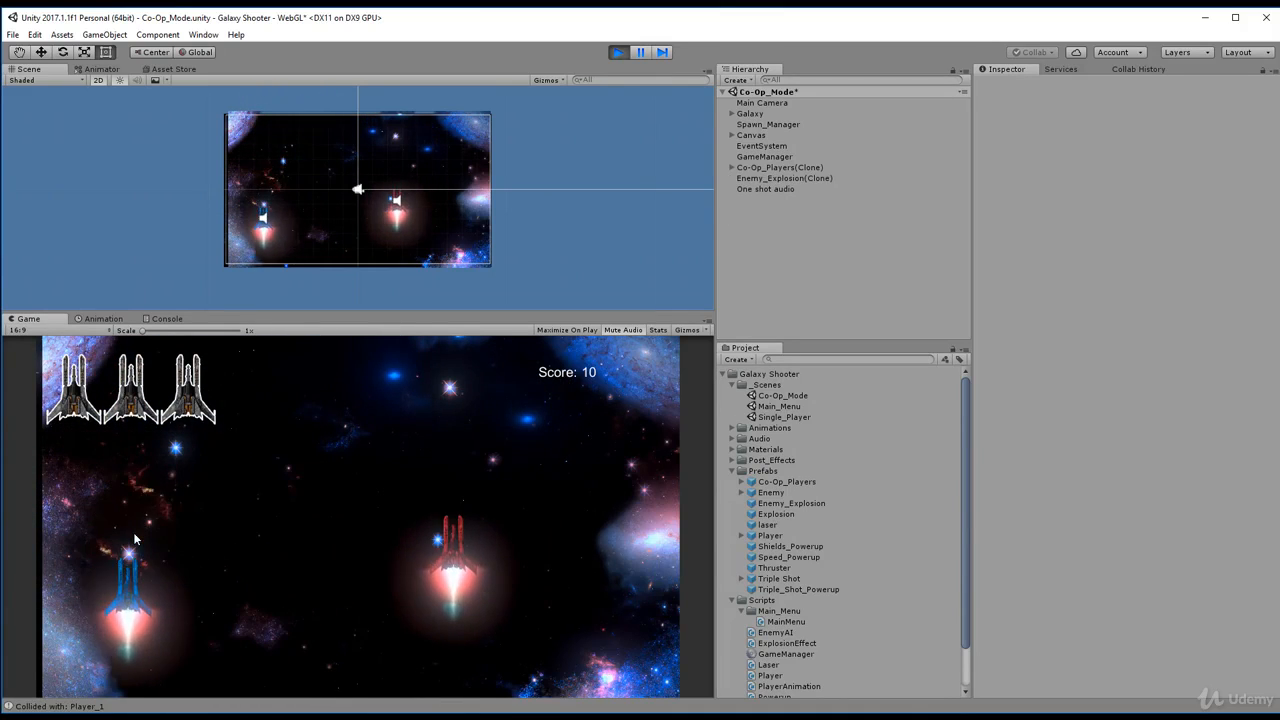
key("Return")
key("Return")
key("d")
key("w")
key("Left")
key("Right")
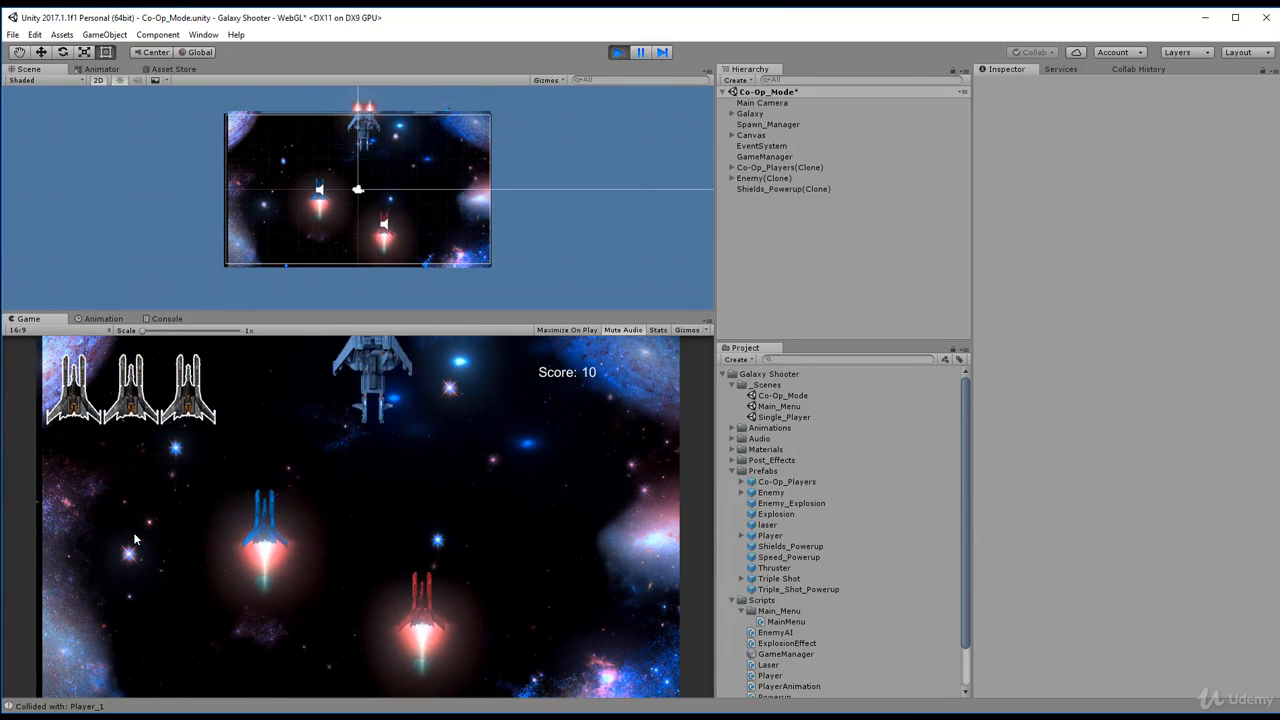
- Keep flying and firing the blue ship among incoming enemies to test player damage and the loss of lives
key("a")
key("d")
key("s")
key("d")
key("w")
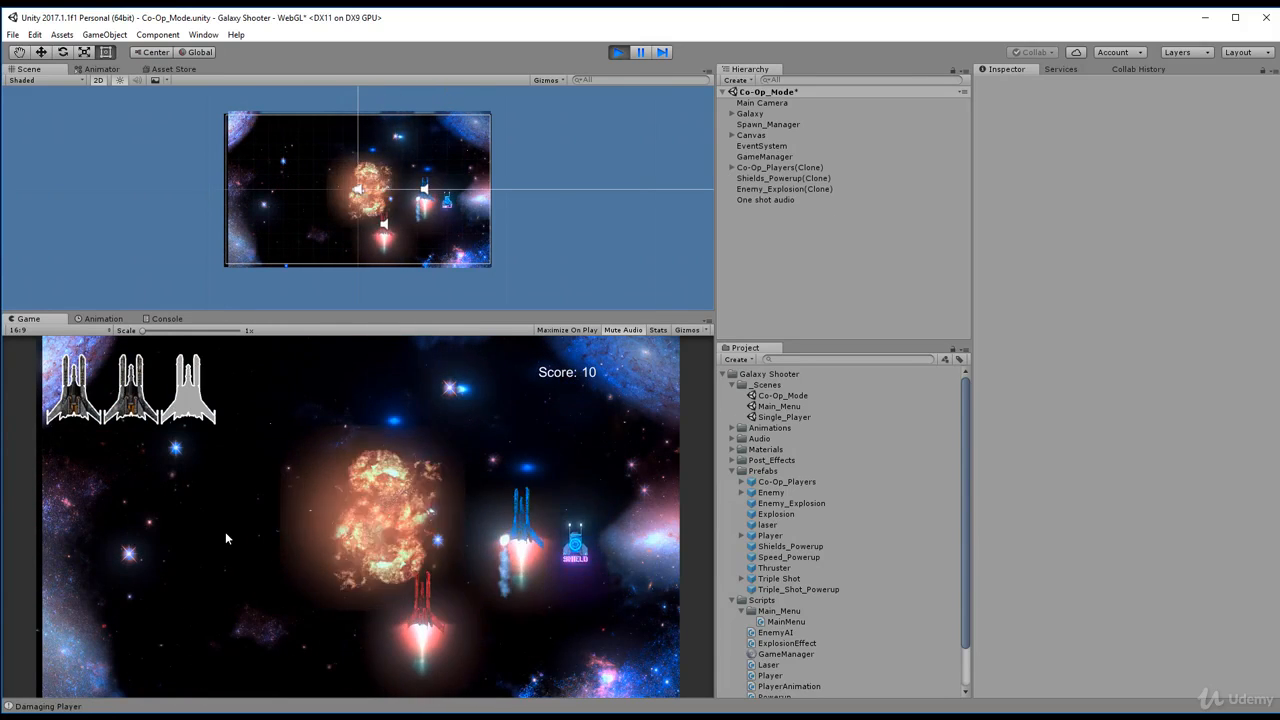
key("a")
key("space")
key("space")
key("space")
key("space")
key("space")
key("s")
key("d")
key("w")
key("space")
key("space")
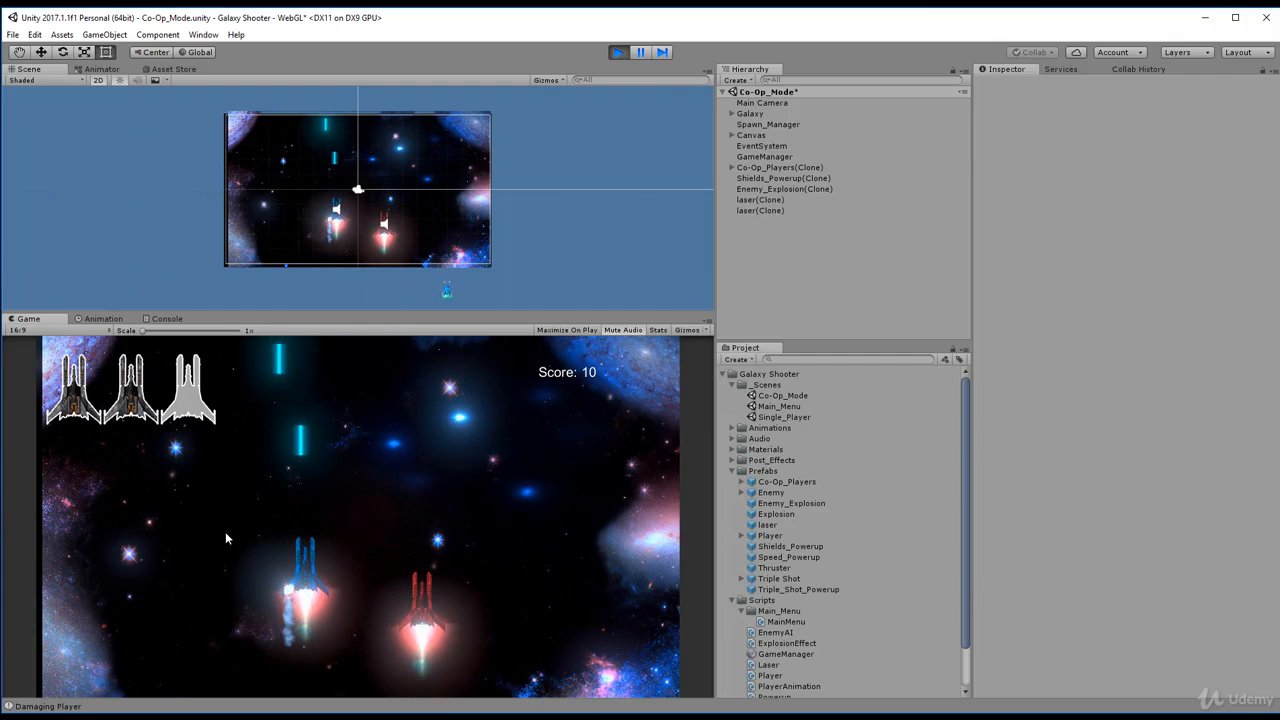
key("space")
key("space")
key("space")
key("a")
key("d")
key("w")
key("space")
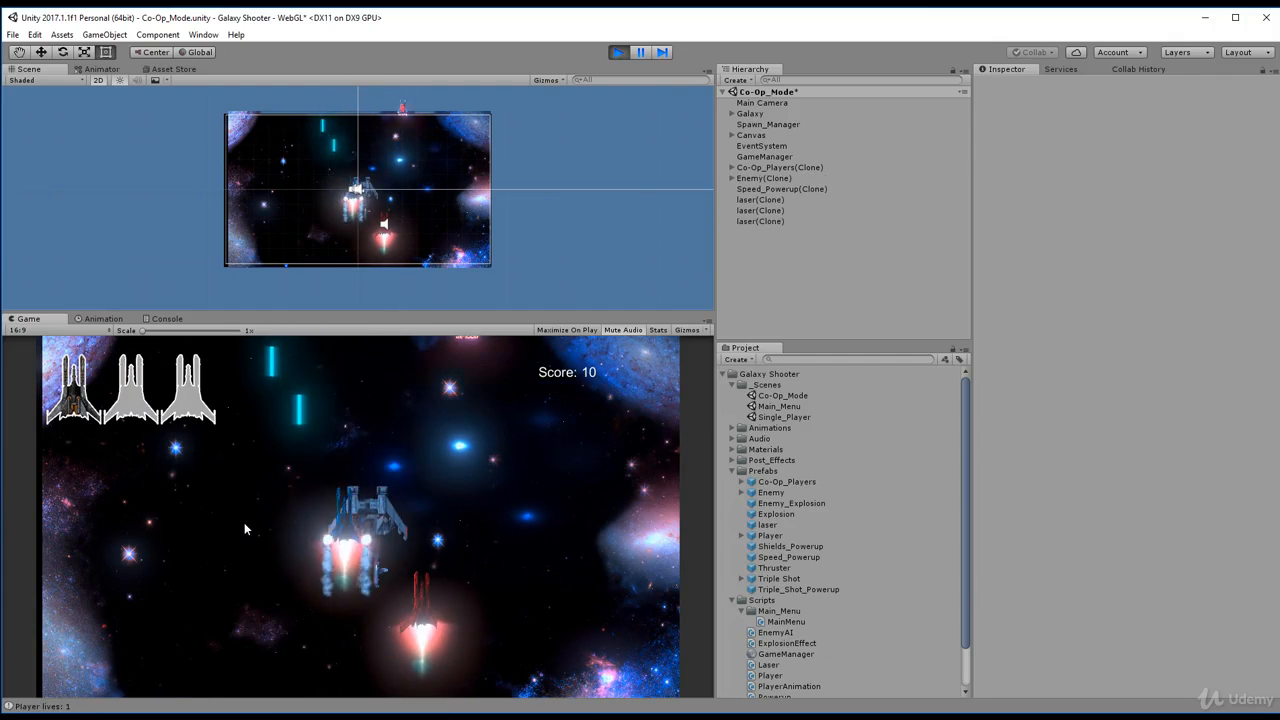